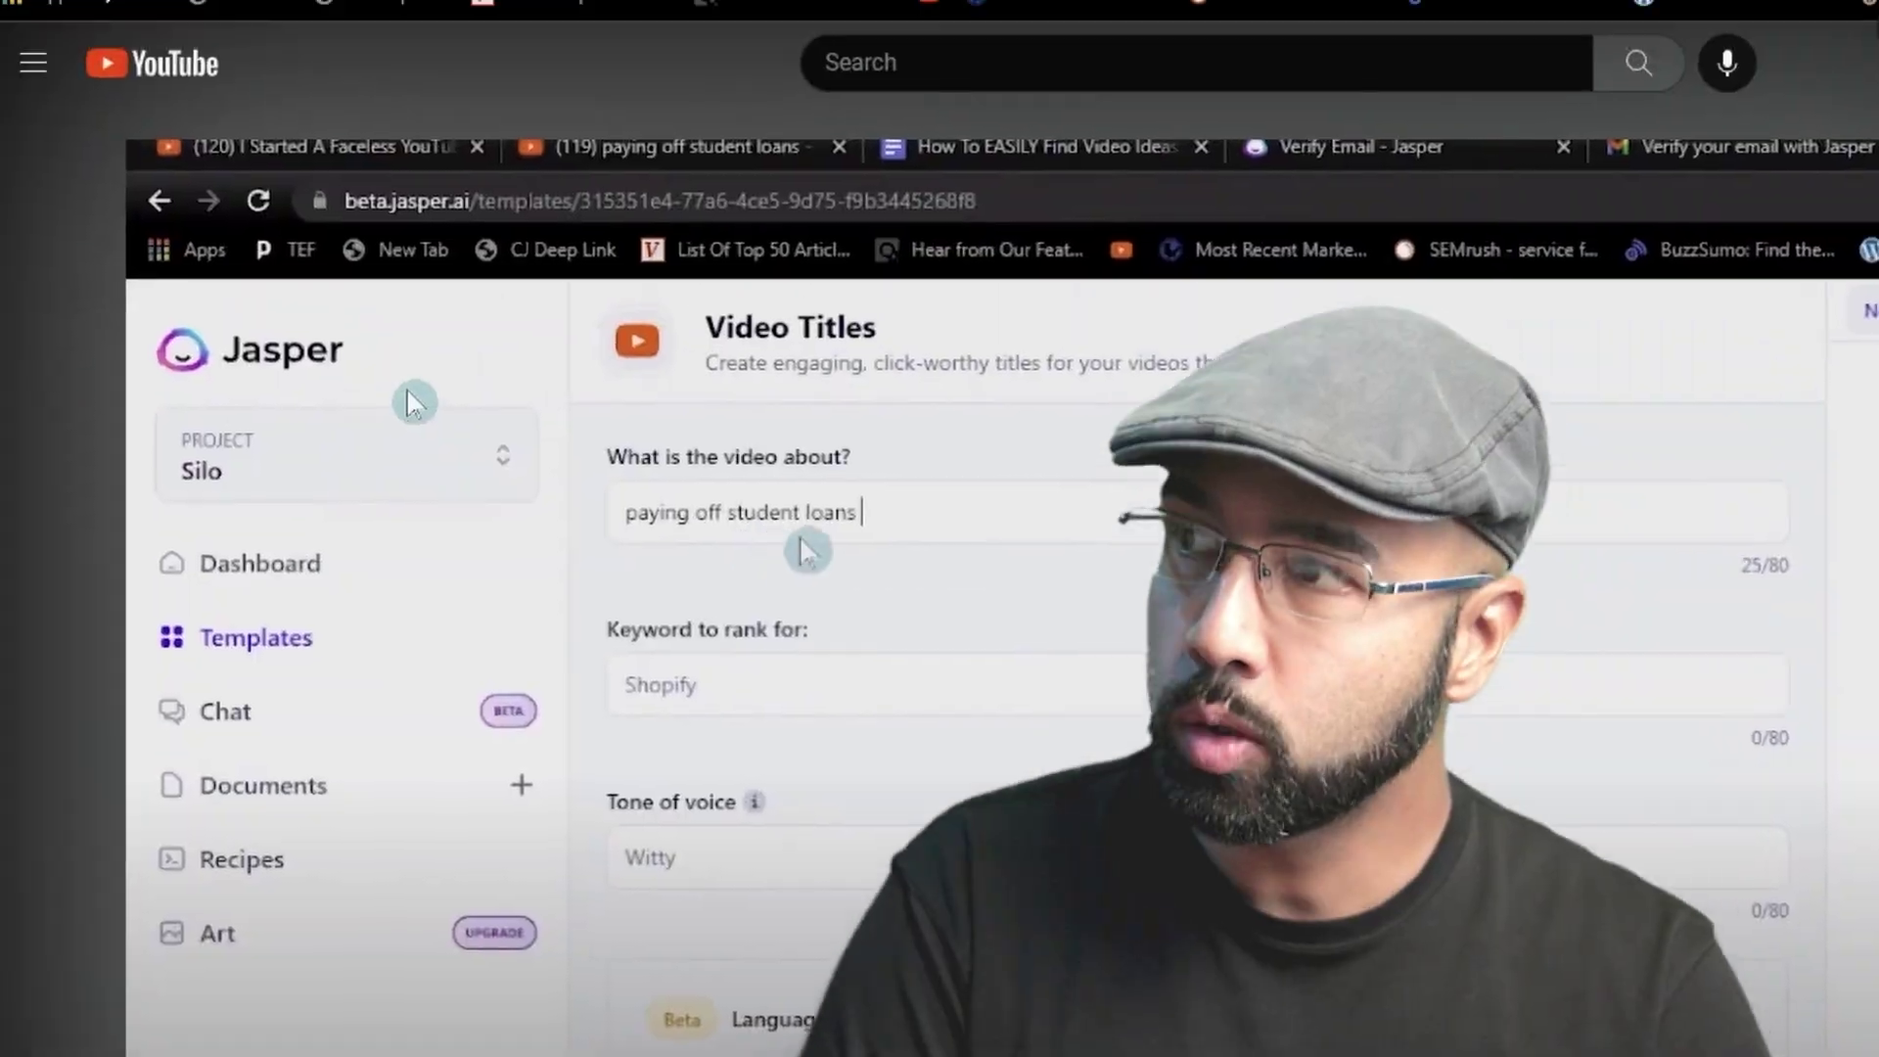
- Skip ahead in the Jasper tutorial video
{"action": "key", "text": "Right"}
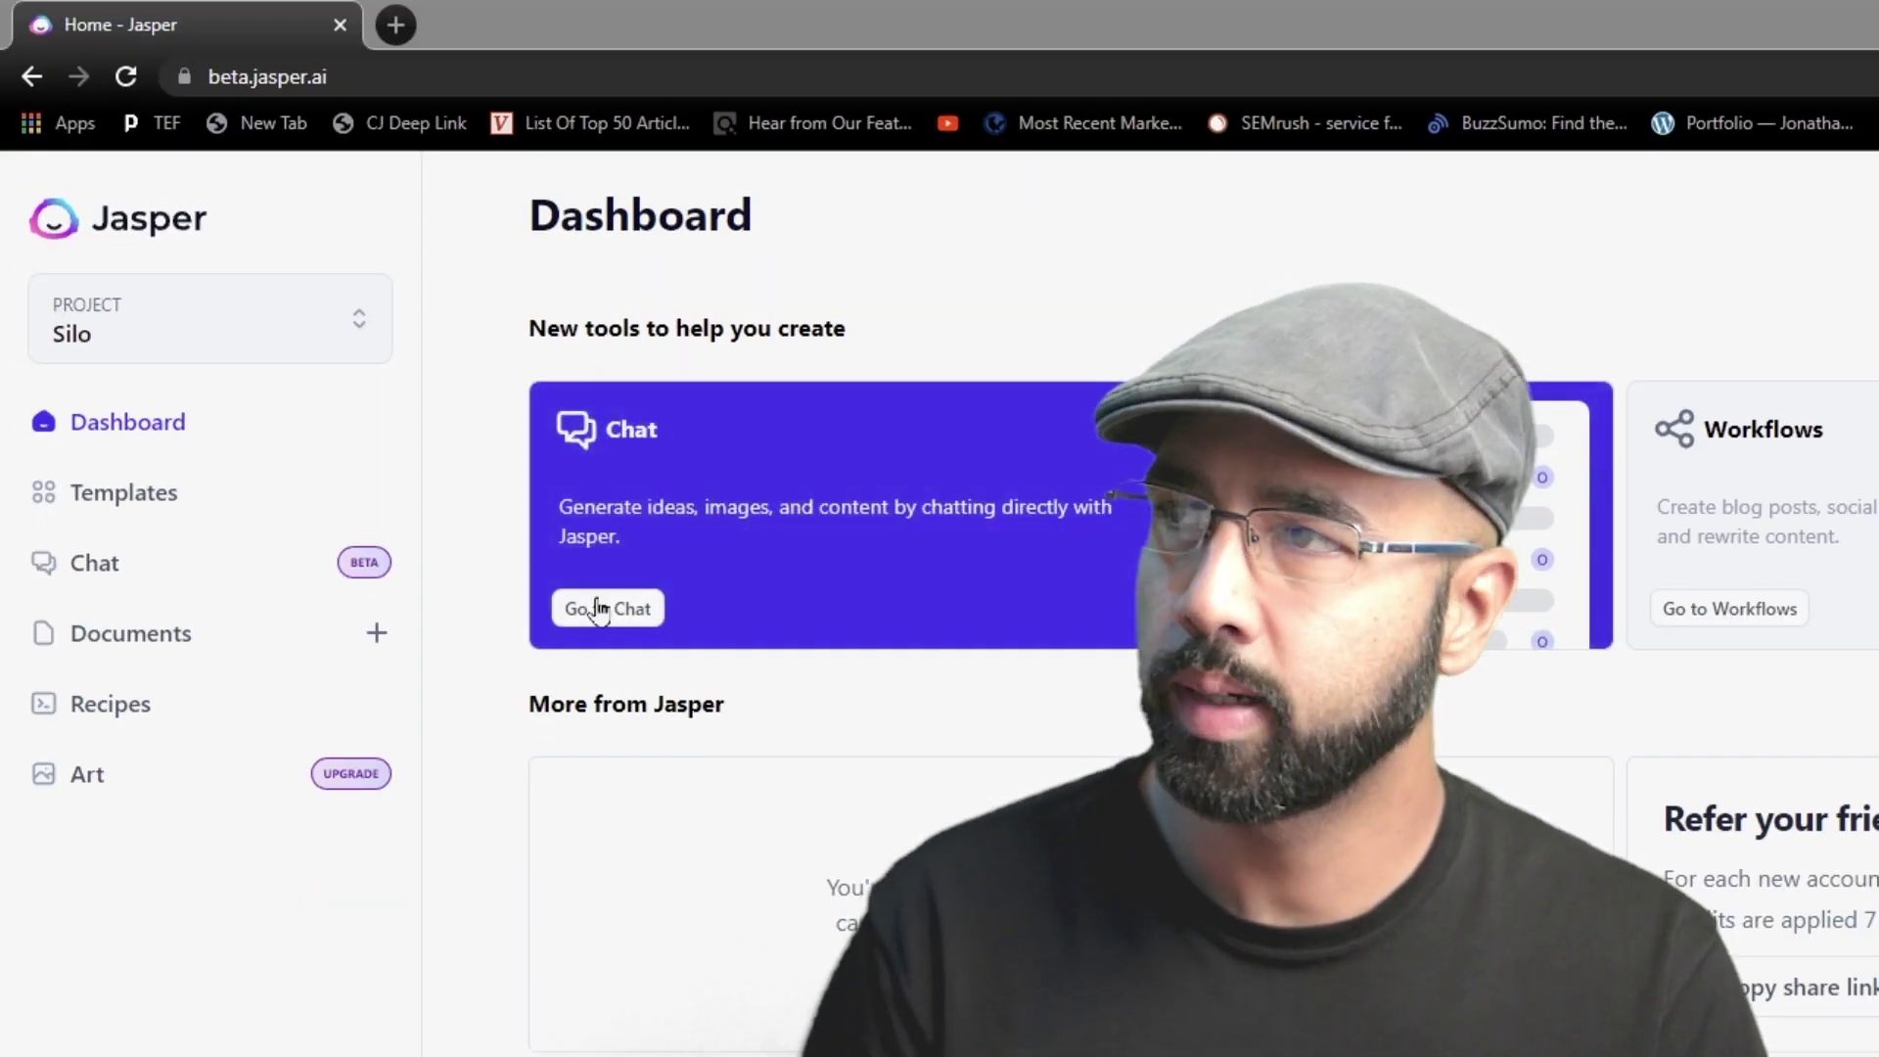
- Open Jasper Chat from the Dashboard and place the cursor in the chat input
{"action": "left_click", "coordinate": [596, 611]}
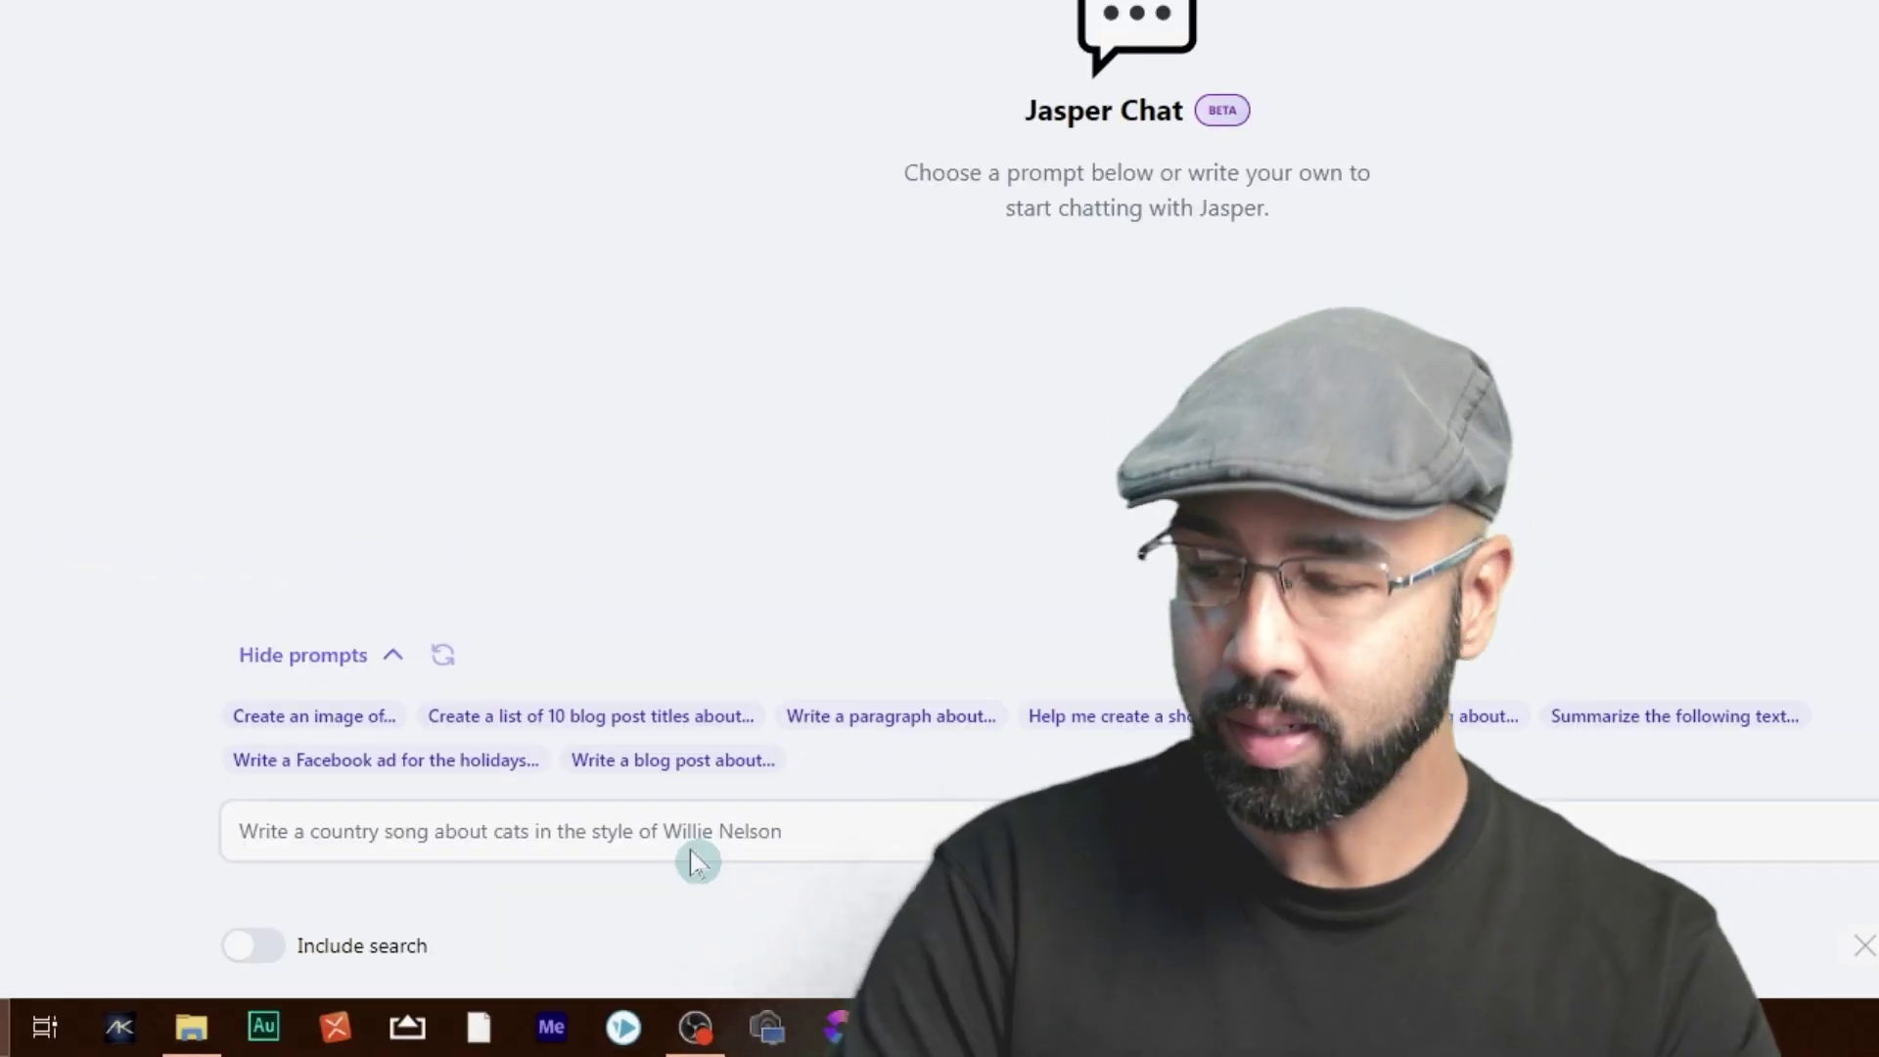
{"action": "left_click", "coordinate": [734, 830]}
- Ask Chat for a 1000-word YouTube video script on student loans, including top repayment tips
{"action": "type", "text": "Write a 1000 word youtube video script for the title \"the only way to pay off your student loans"}
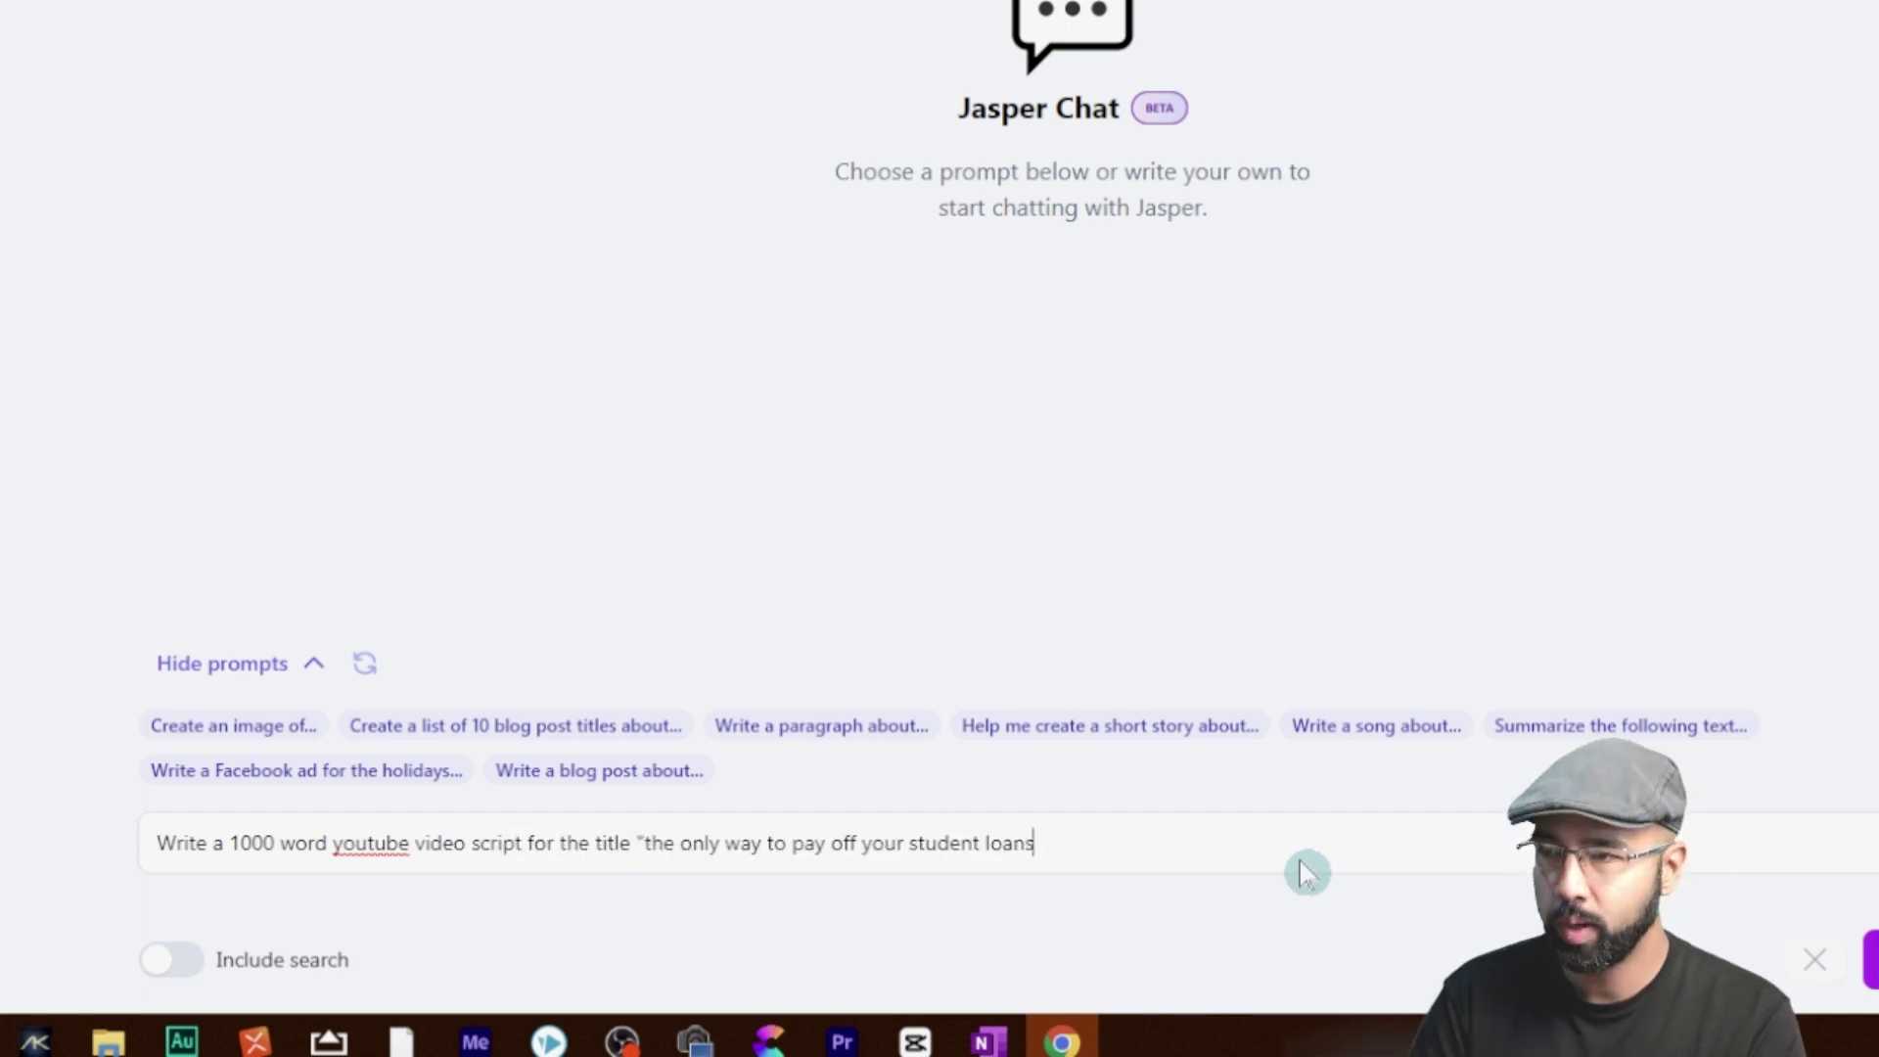
{"action": "type", "text": "\". Include"}
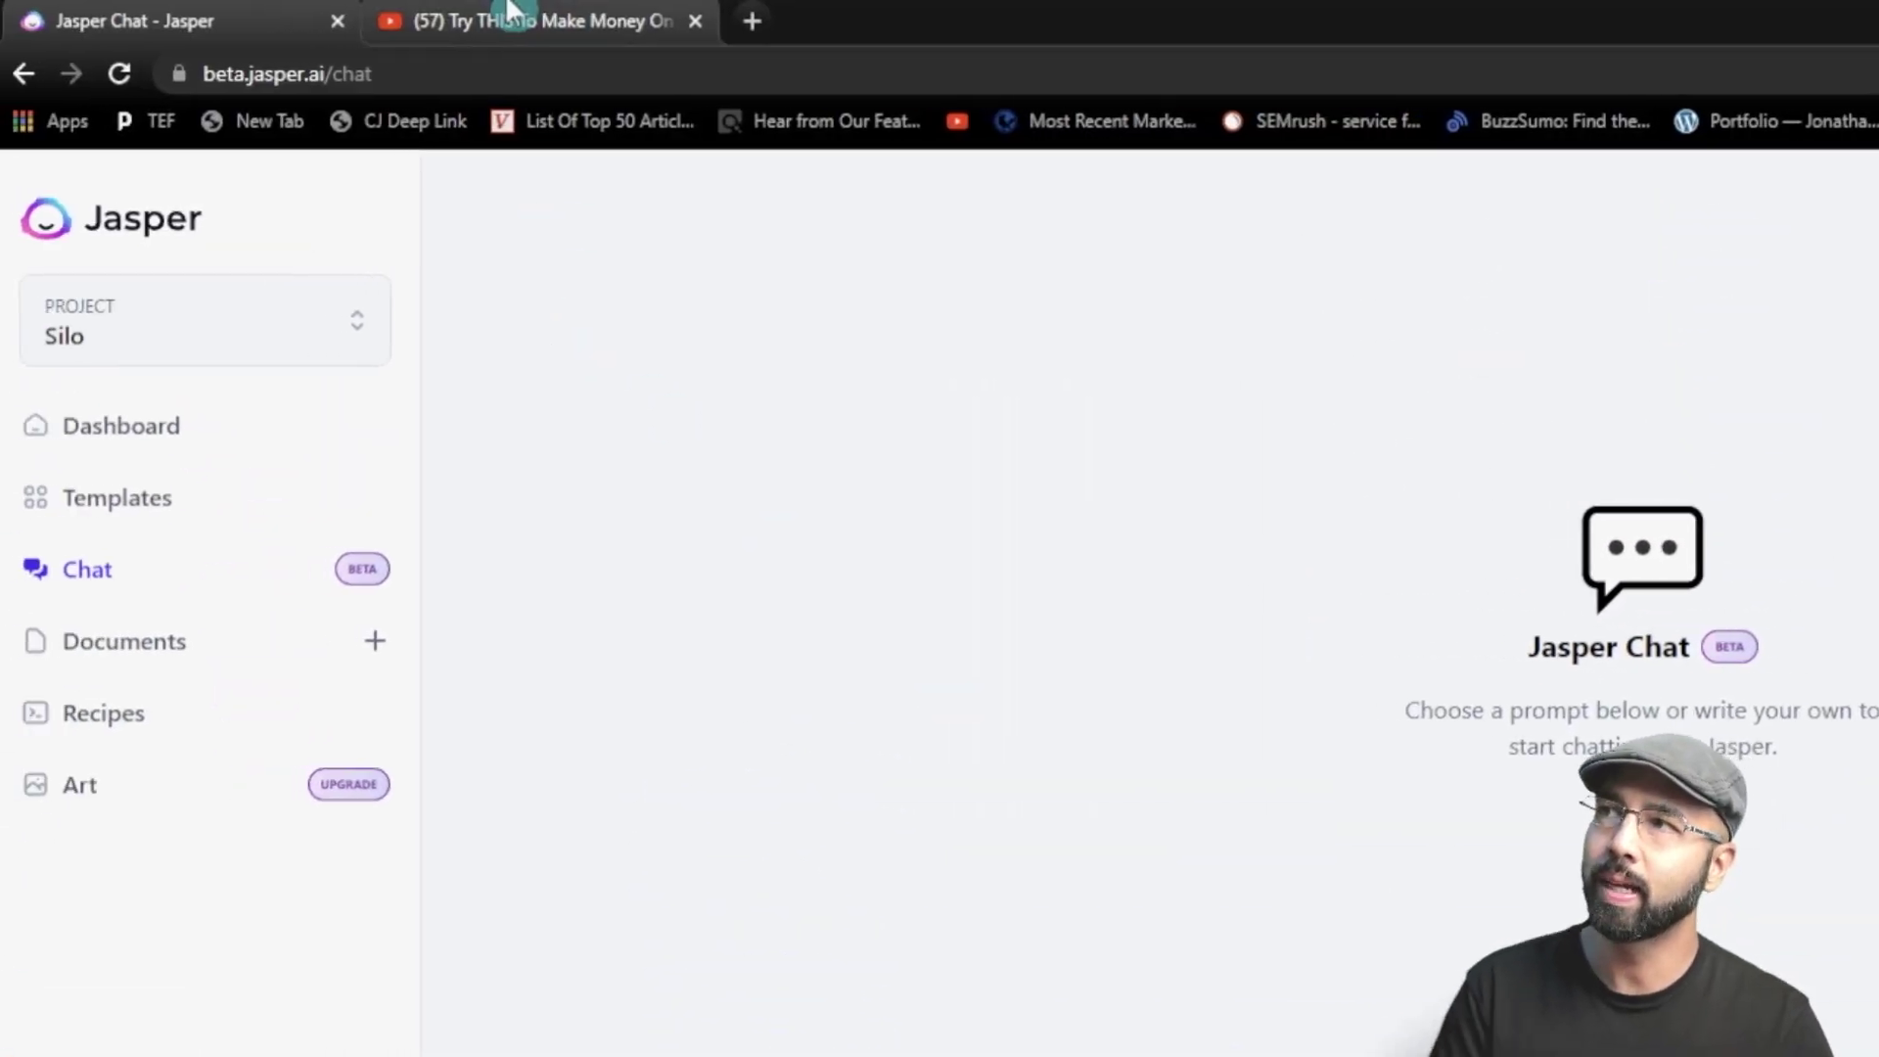
{"action": "left_click", "coordinate": [507, 12]}
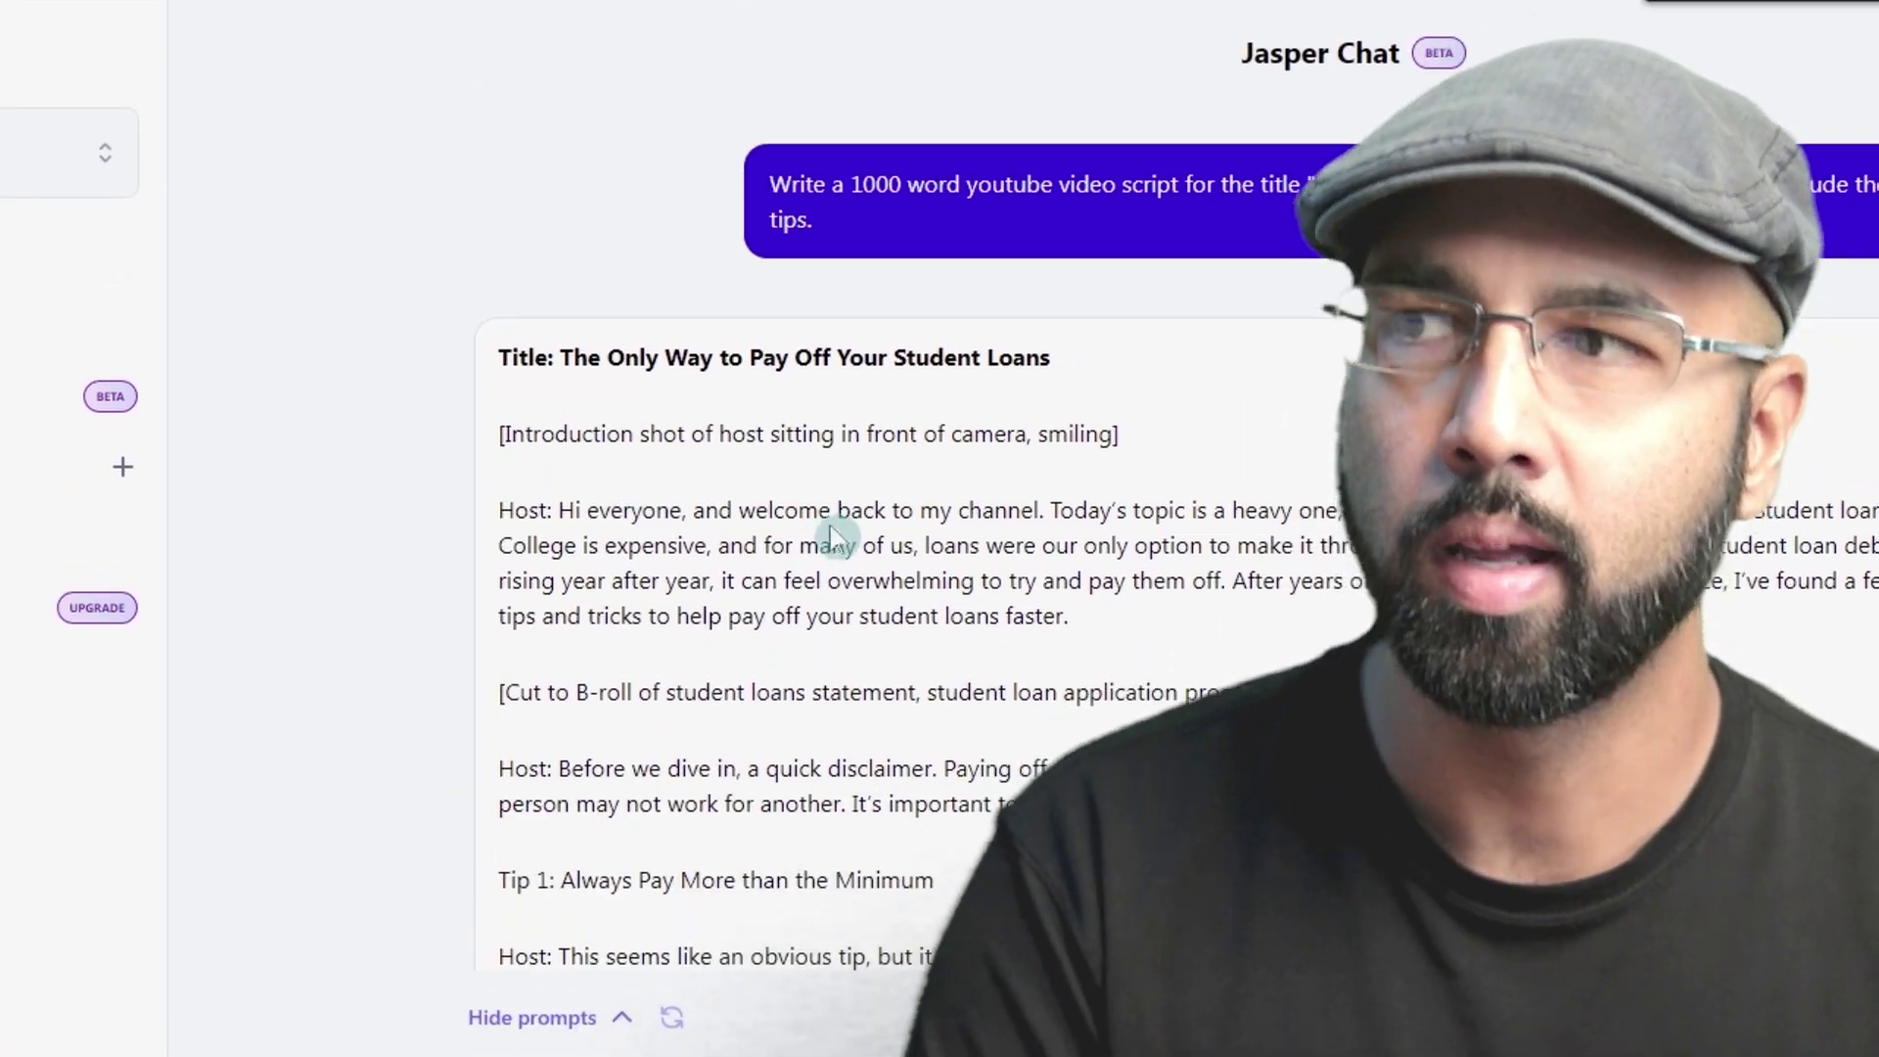
{"action": "scroll", "coordinate": [1032, 575], "scroll_direction": "down", "scroll_amount": 2}
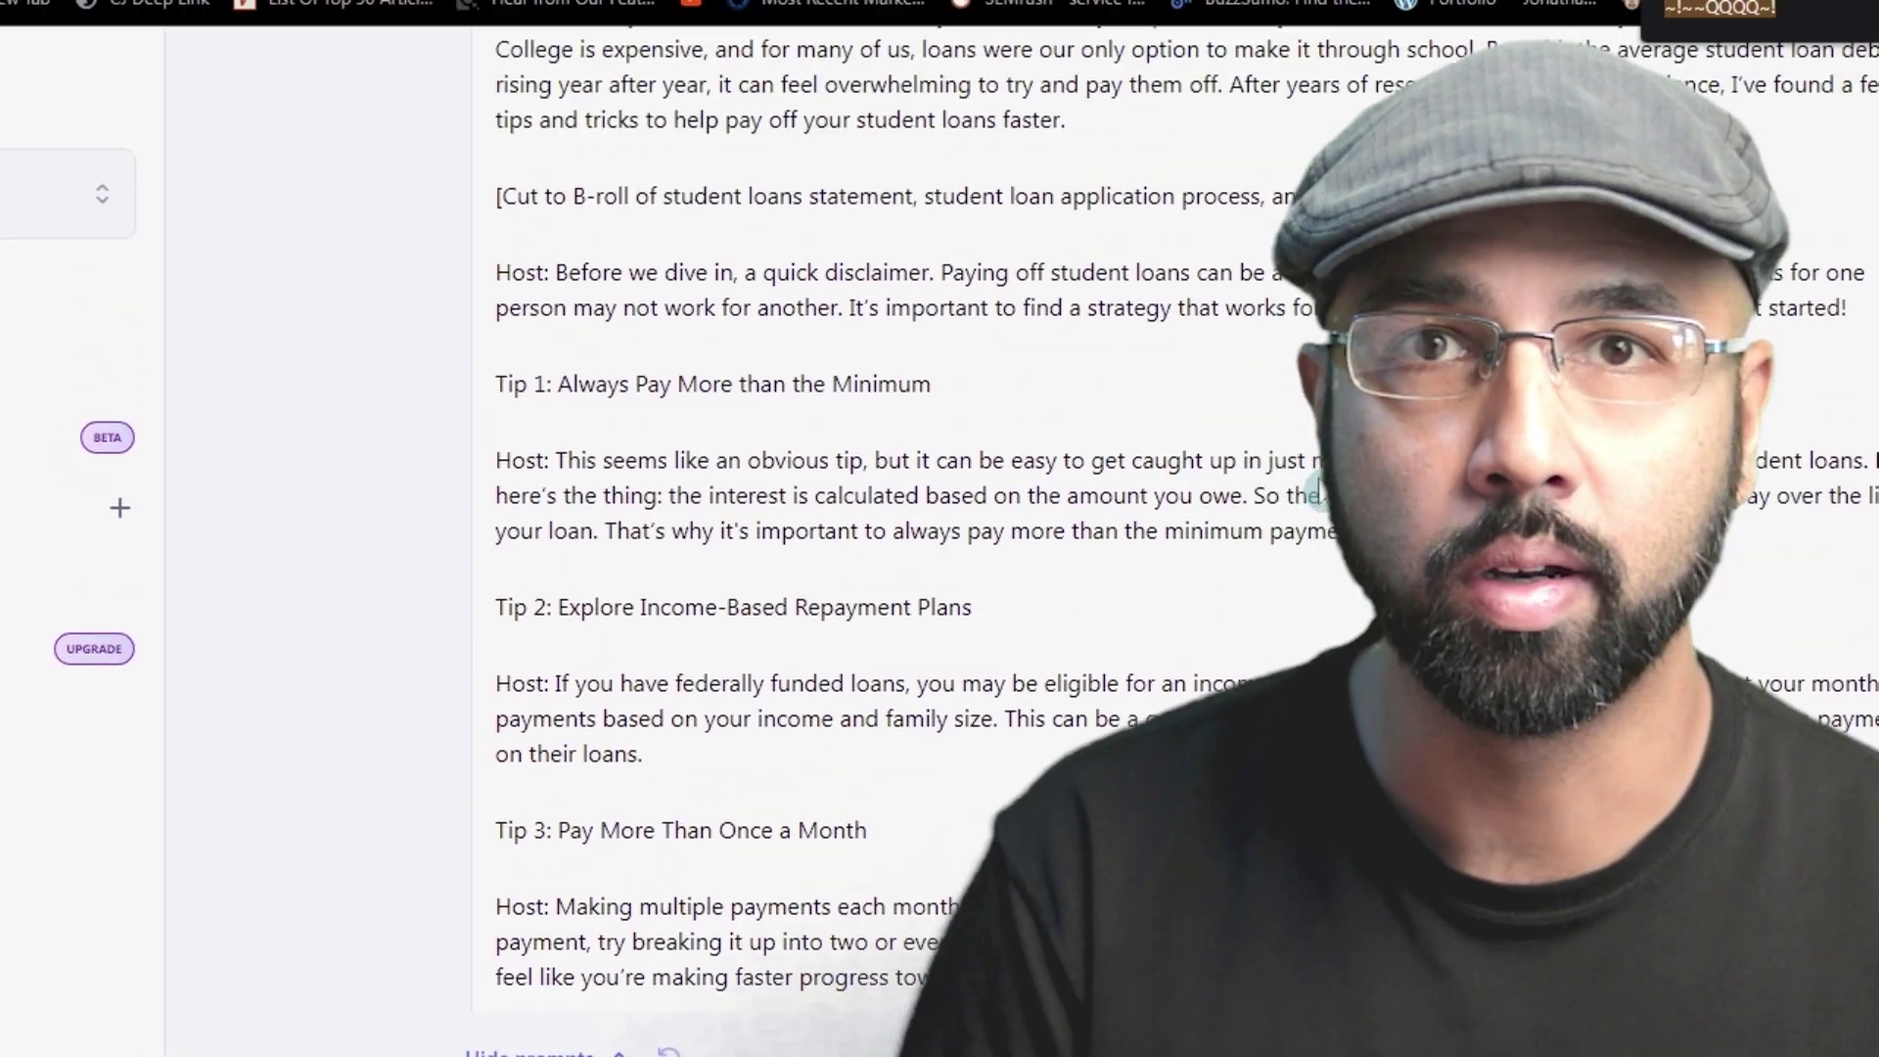
{"action": "scroll", "coordinate": [974, 546], "scroll_direction": "down", "scroll_amount": 3}
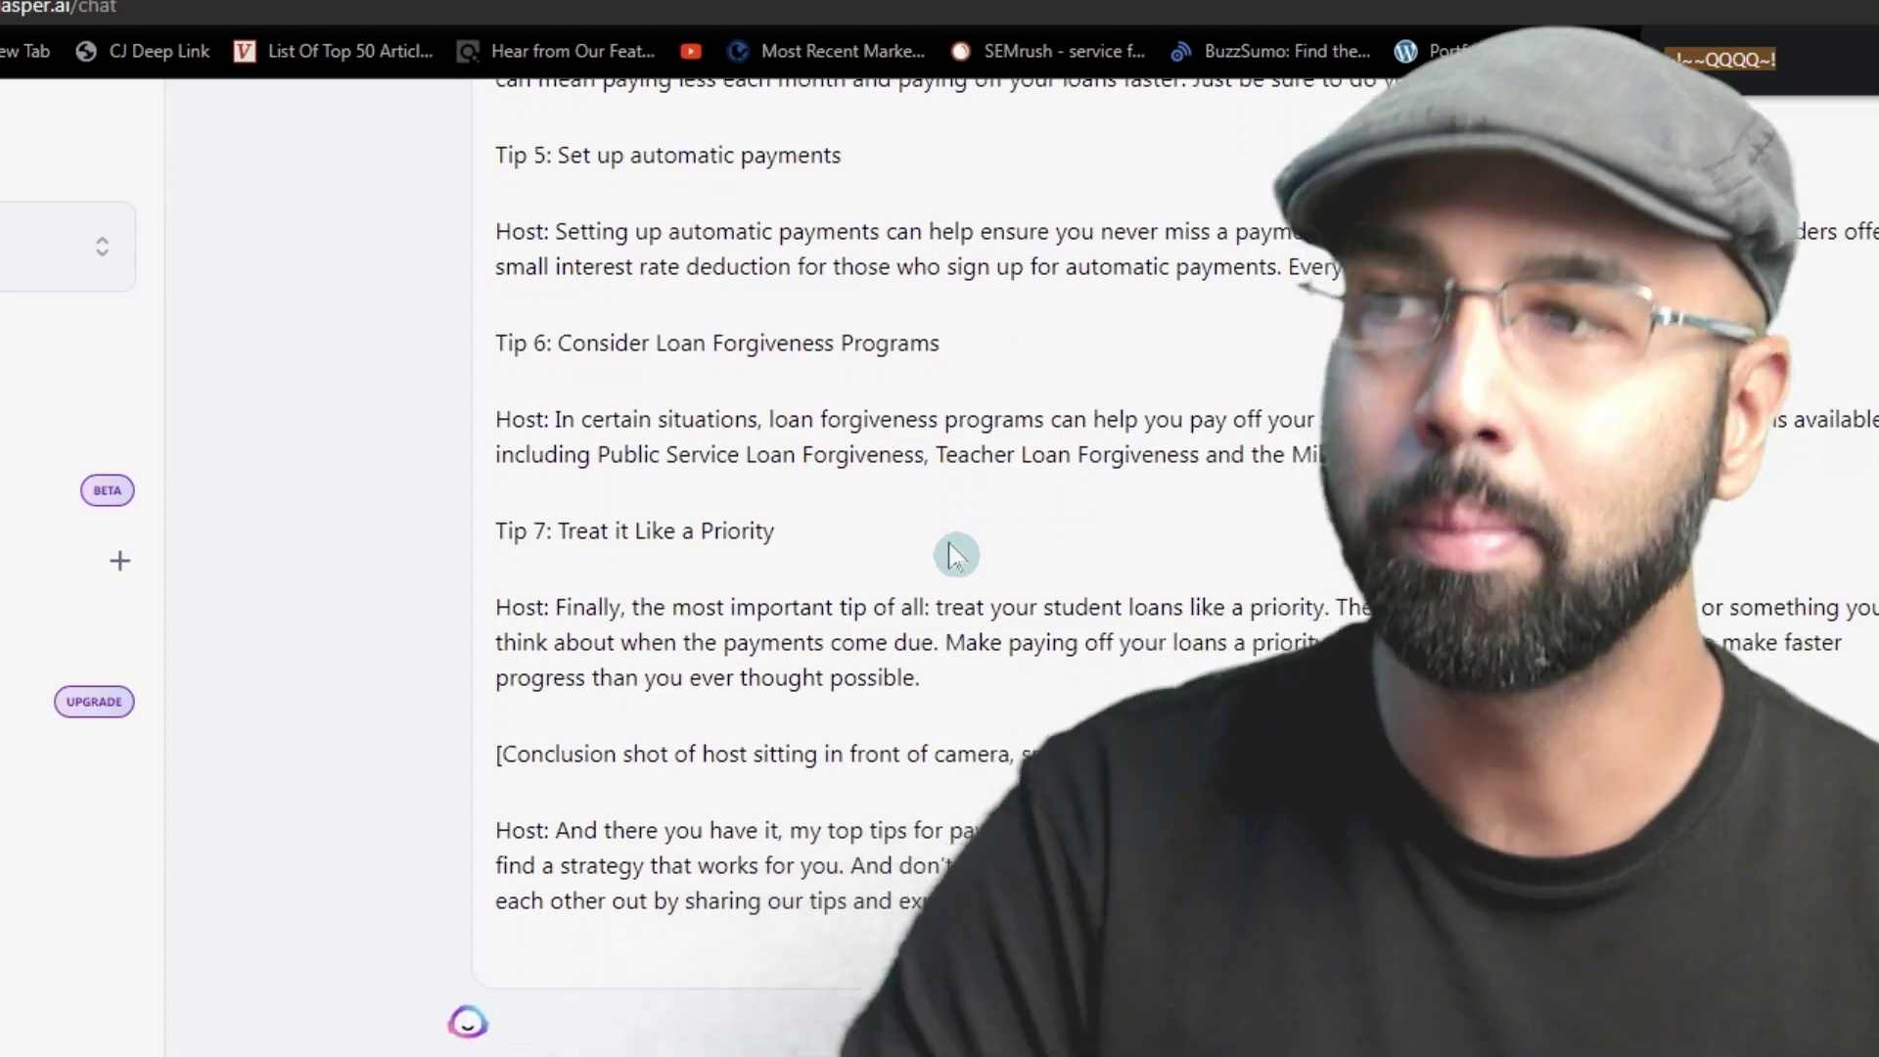
{"action": "scroll", "coordinate": [996, 572], "scroll_direction": "up", "scroll_amount": 15}
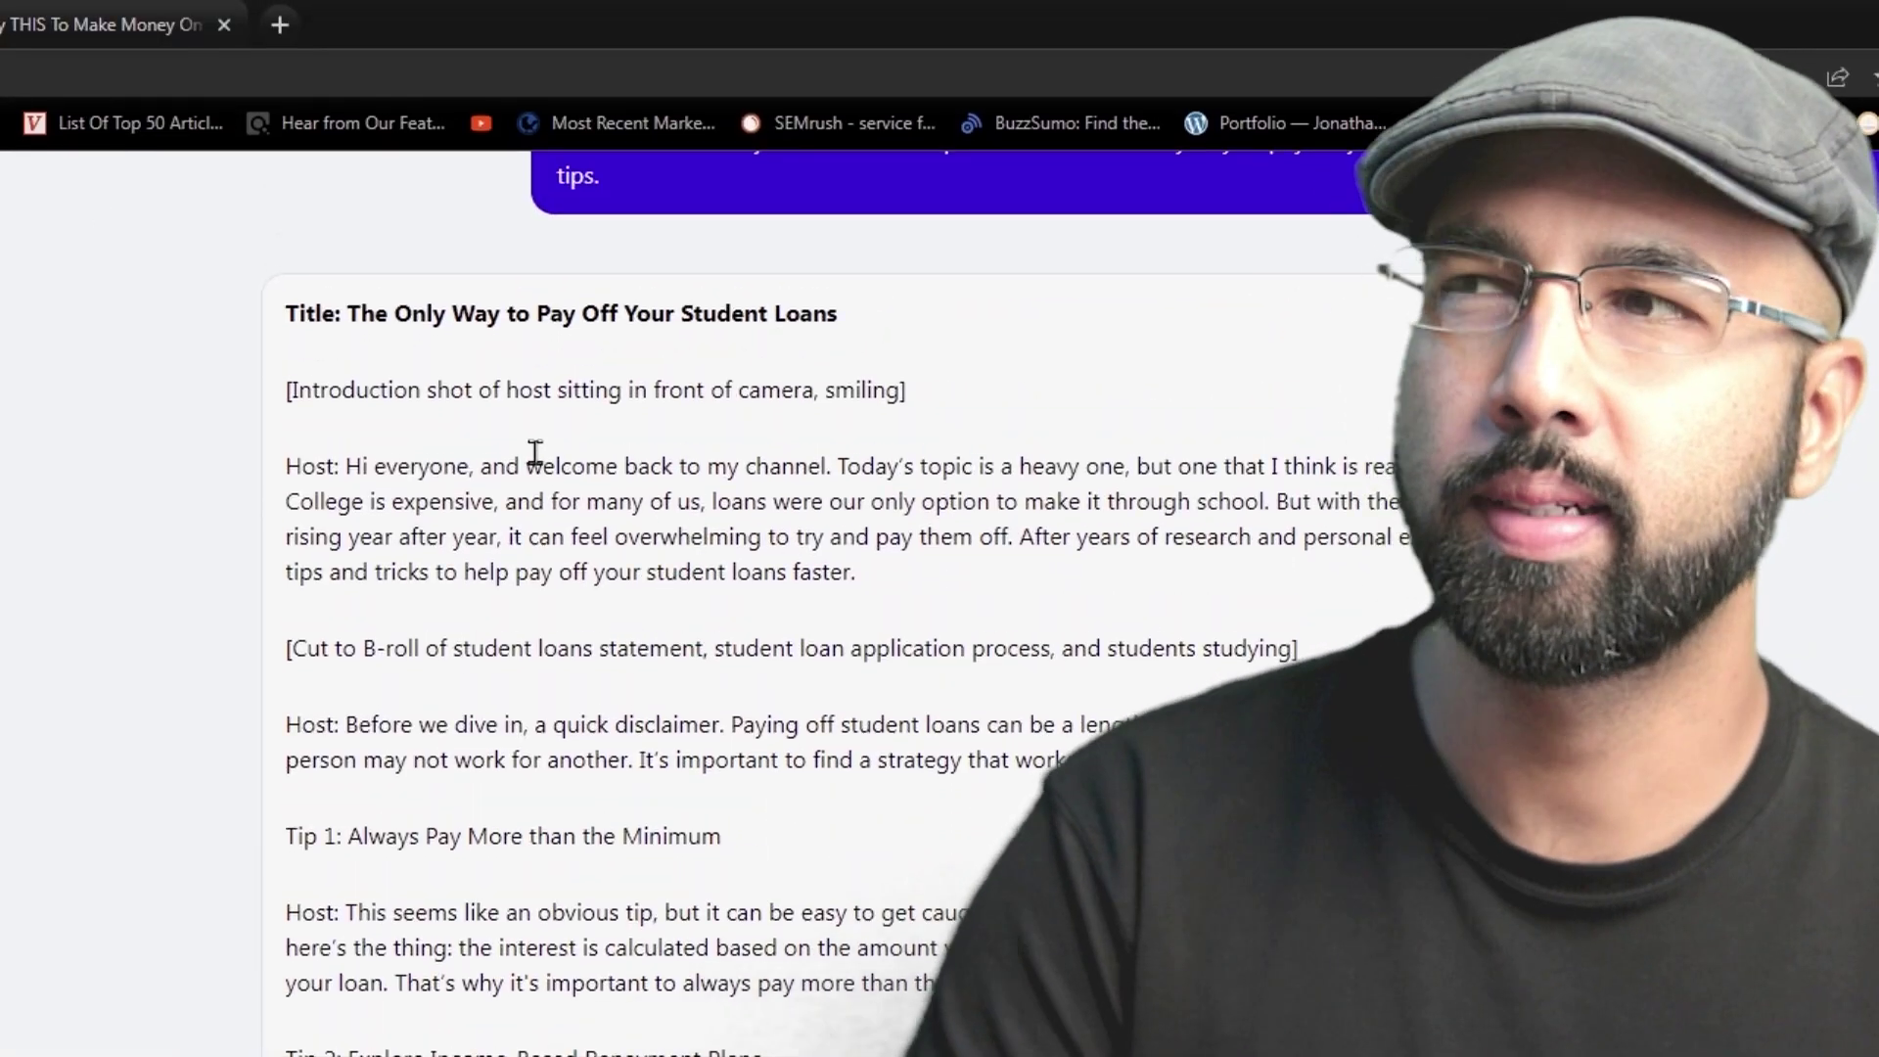
{"action": "scroll", "coordinate": [1040, 568], "scroll_direction": "down", "scroll_amount": 10}
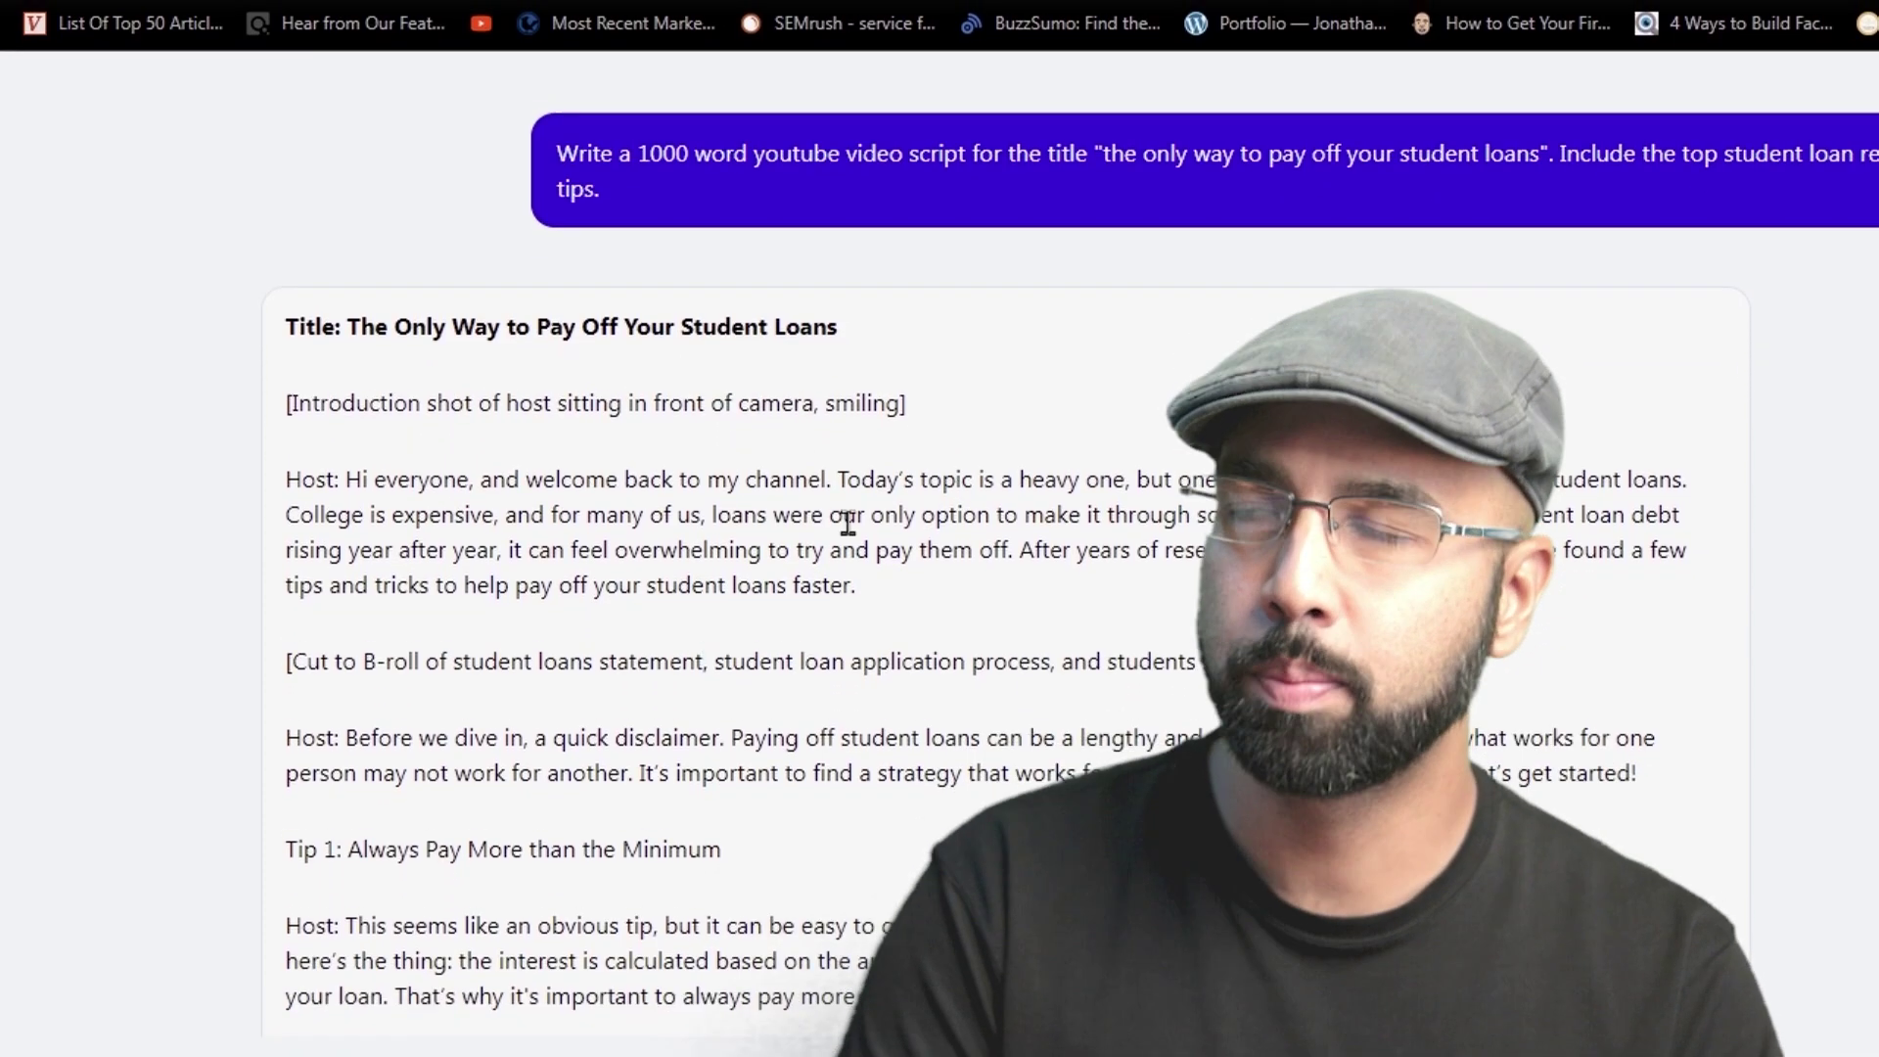
{"action": "scroll", "coordinate": [851, 529], "scroll_direction": "down", "scroll_amount": 2}
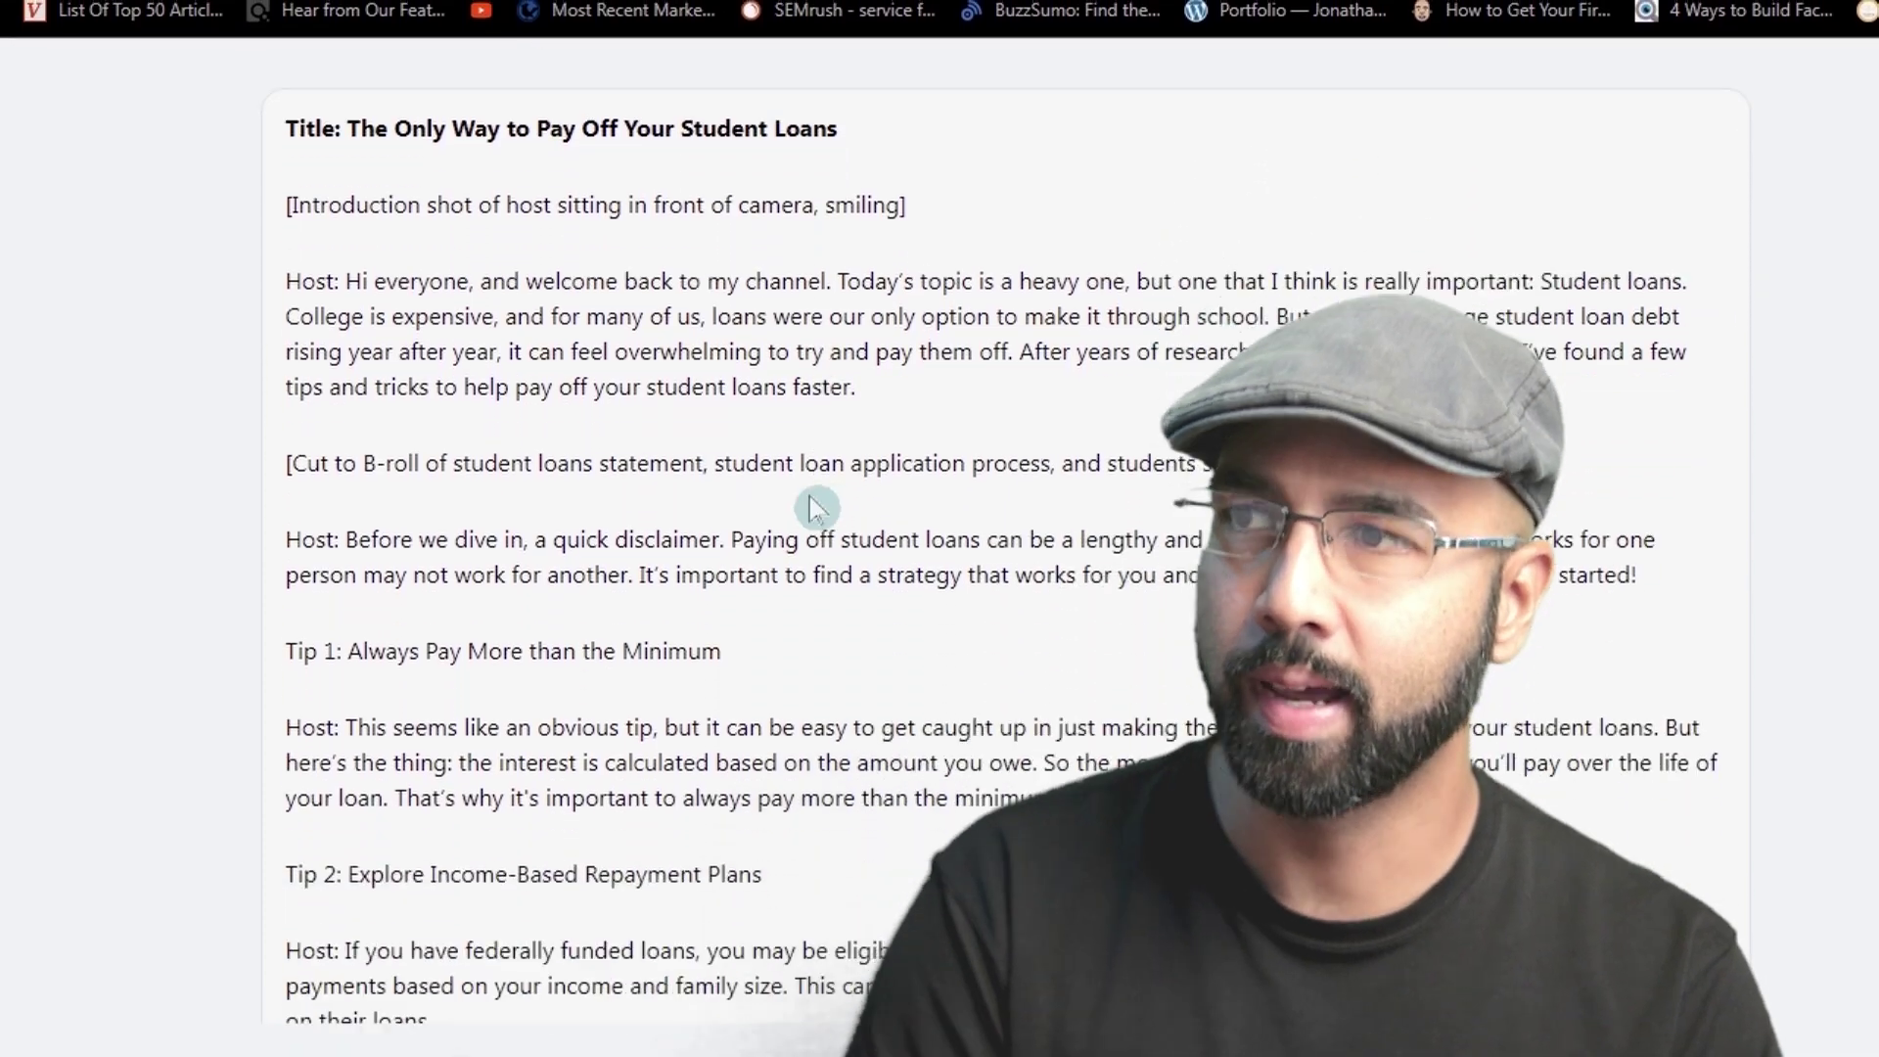
{"action": "scroll", "coordinate": [998, 572], "scroll_direction": "down", "scroll_amount": 15}
{"action": "scroll", "coordinate": [1397, 539], "scroll_direction": "up", "scroll_amount": 10}
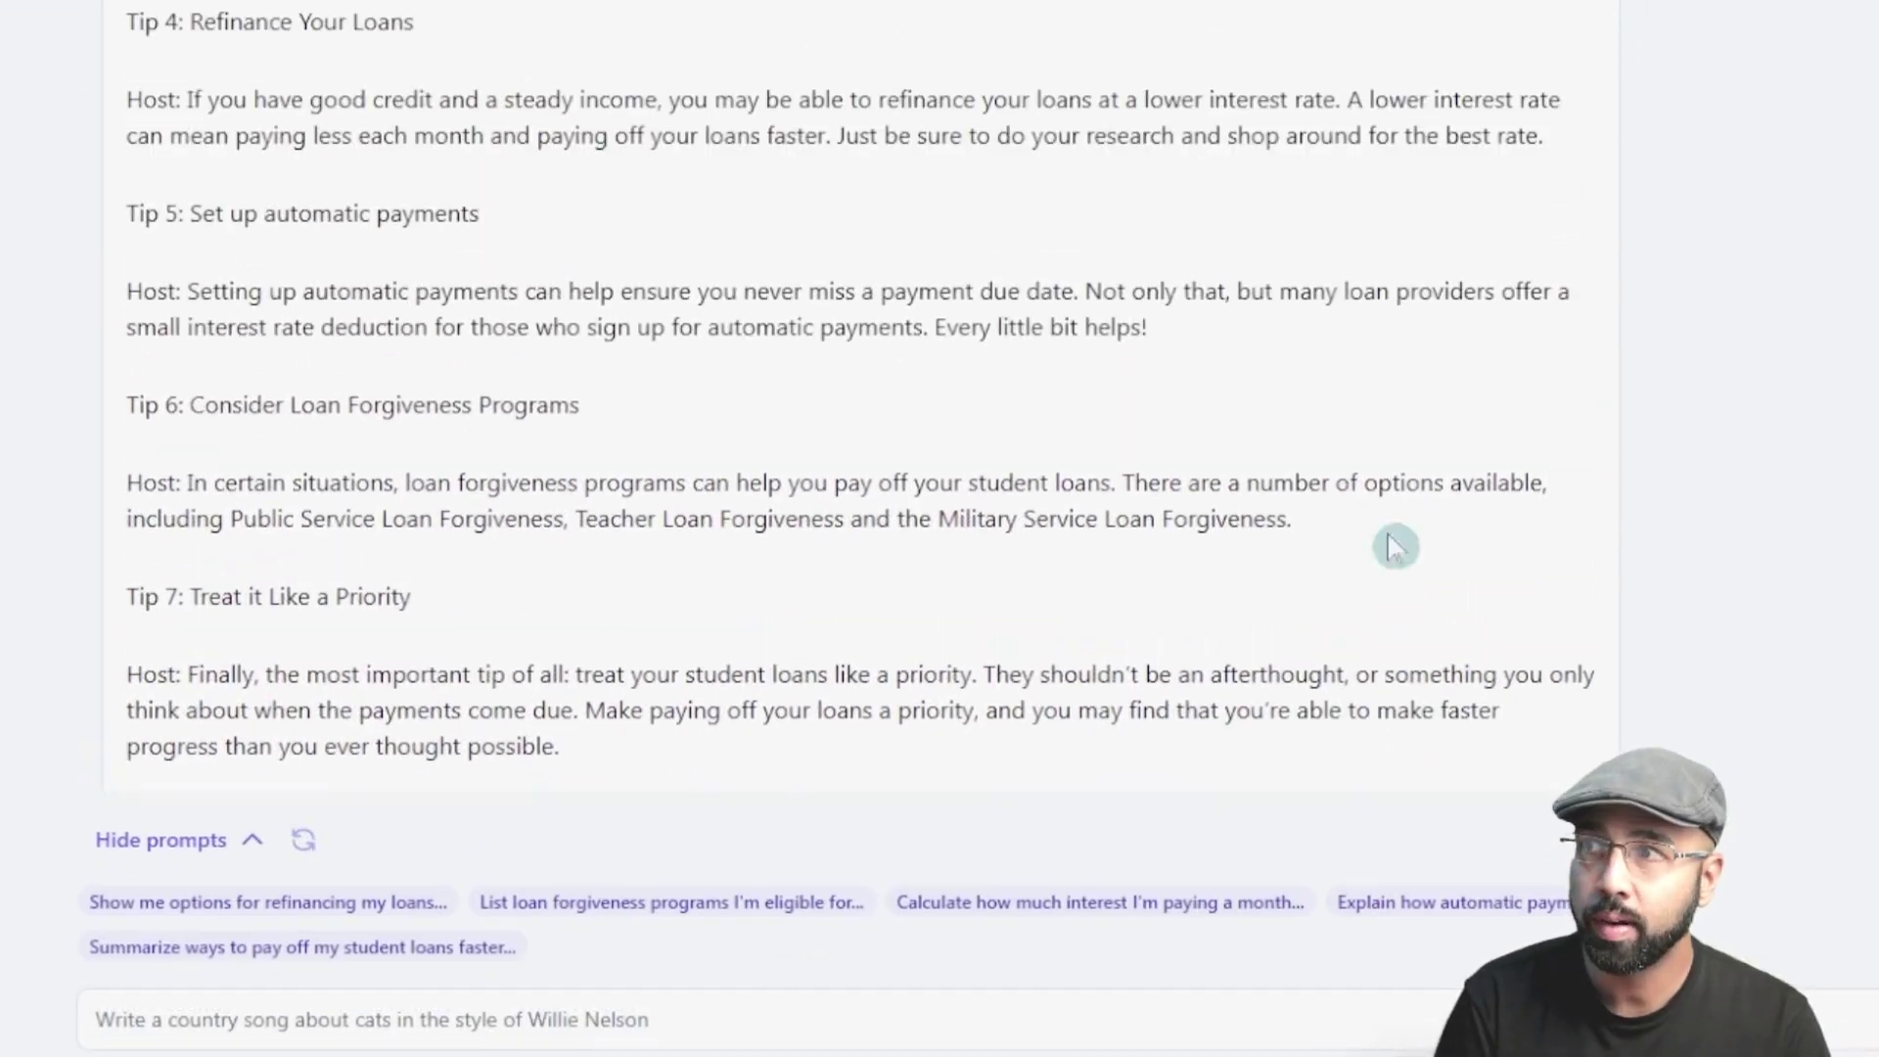
{"action": "scroll", "coordinate": [931, 474], "scroll_direction": "up", "scroll_amount": 10}
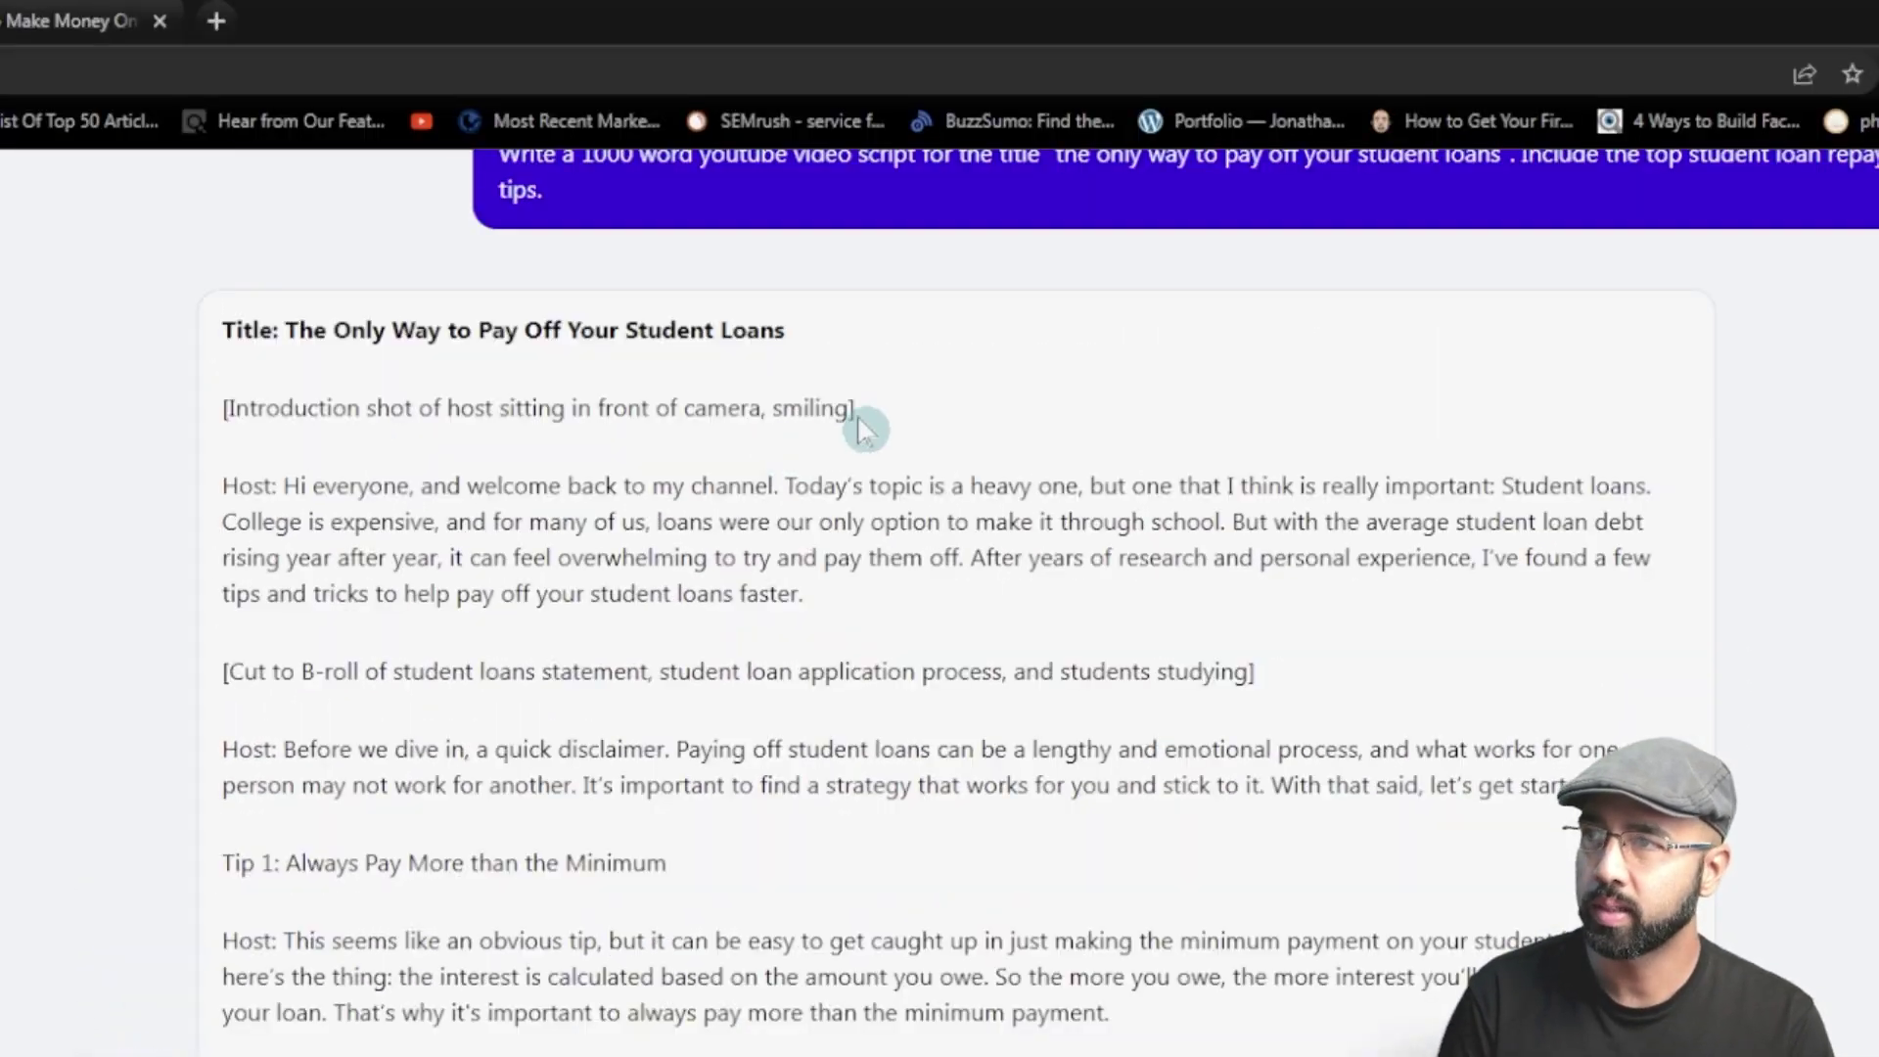
{"action": "left_click_drag", "start_coordinate": [759, 313], "coordinate": [363, 305]}
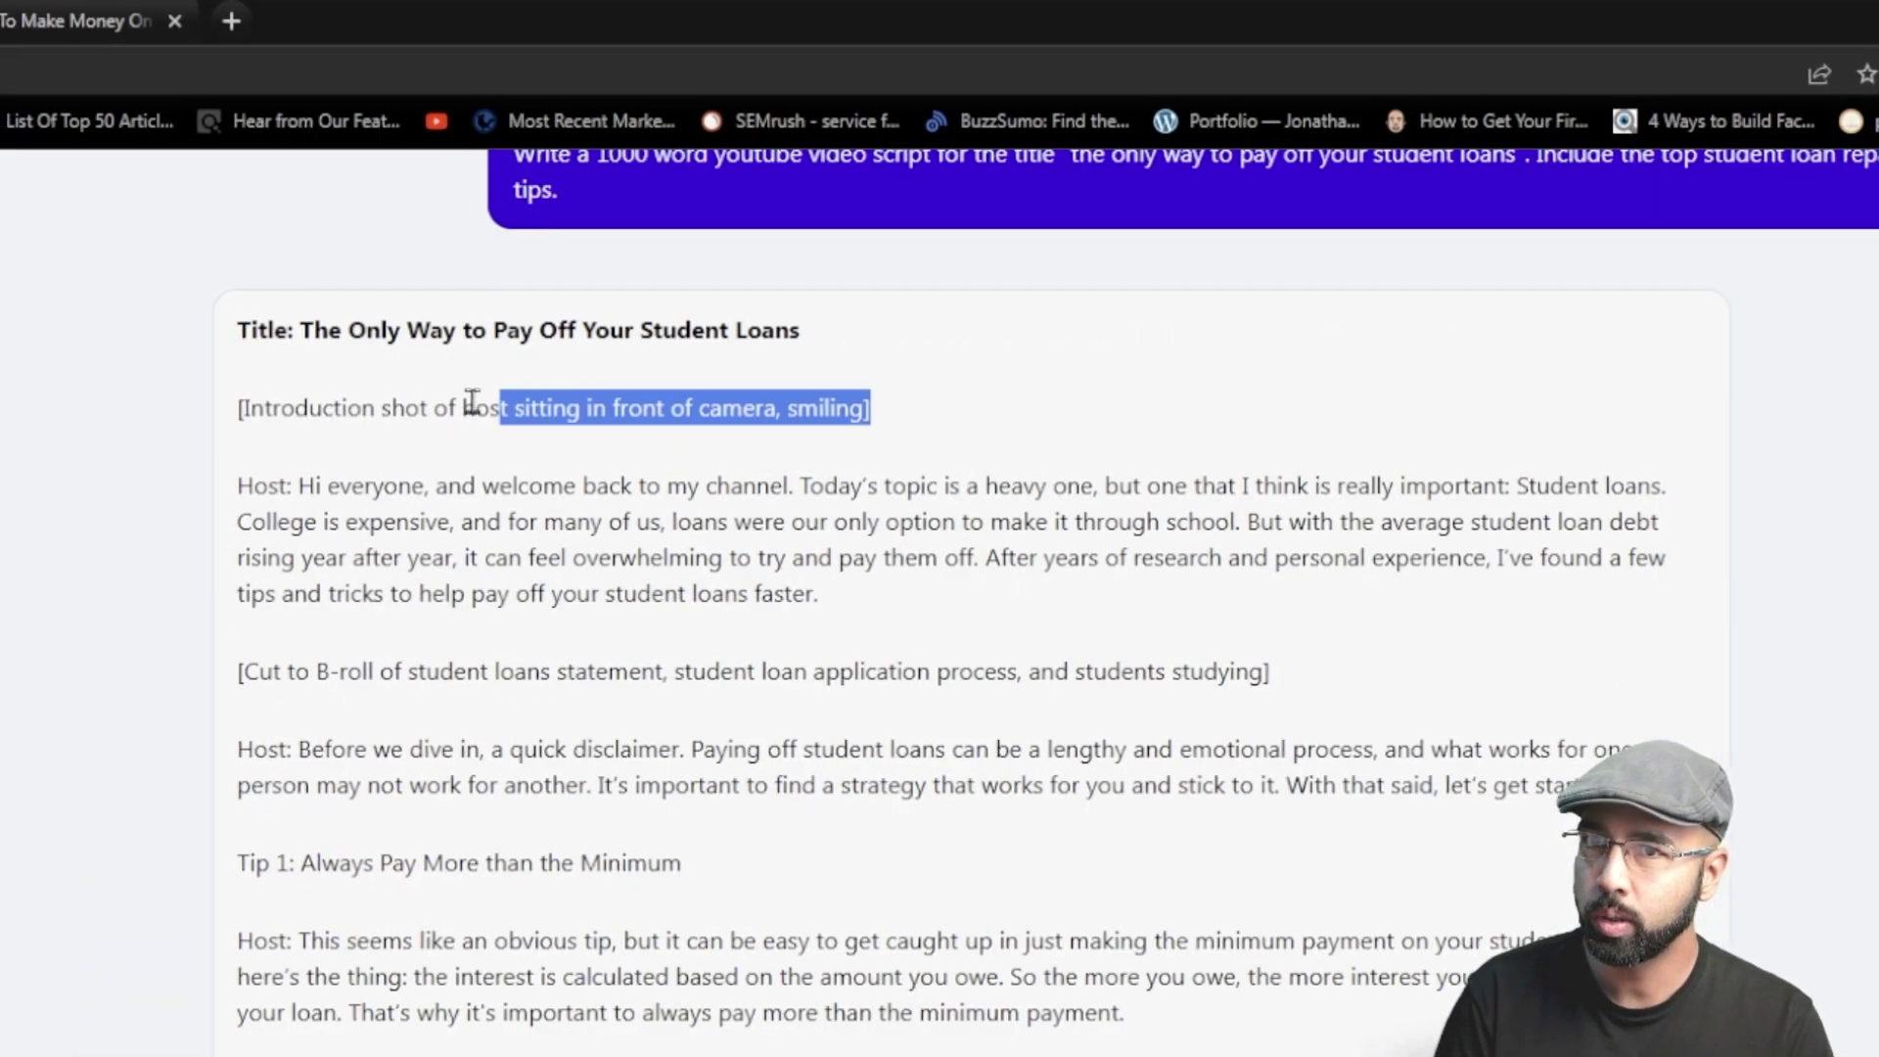
{"action": "left_click_drag", "start_coordinate": [443, 486], "coordinate": [1026, 595]}
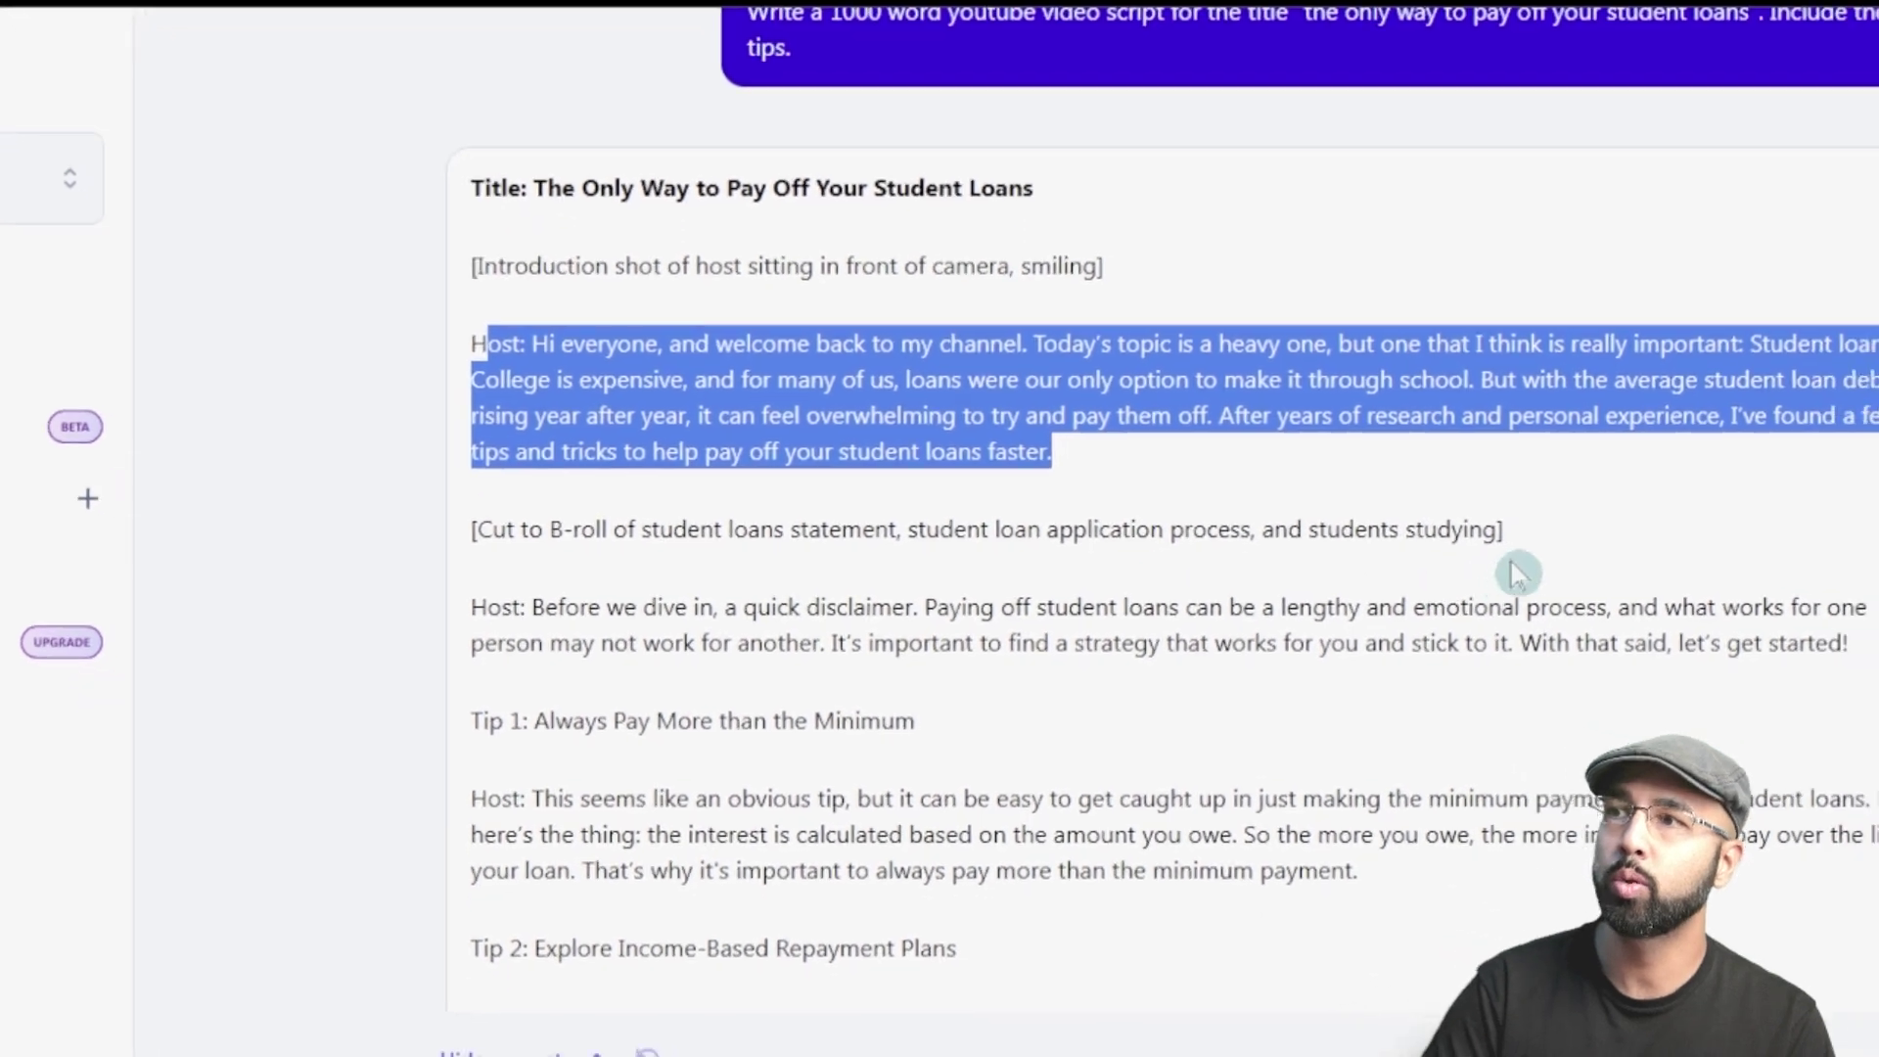
{"action": "left_click_drag", "start_coordinate": [1476, 673], "coordinate": [1213, 681]}
{"action": "left_click_drag", "start_coordinate": [1108, 531], "coordinate": [389, 524]}
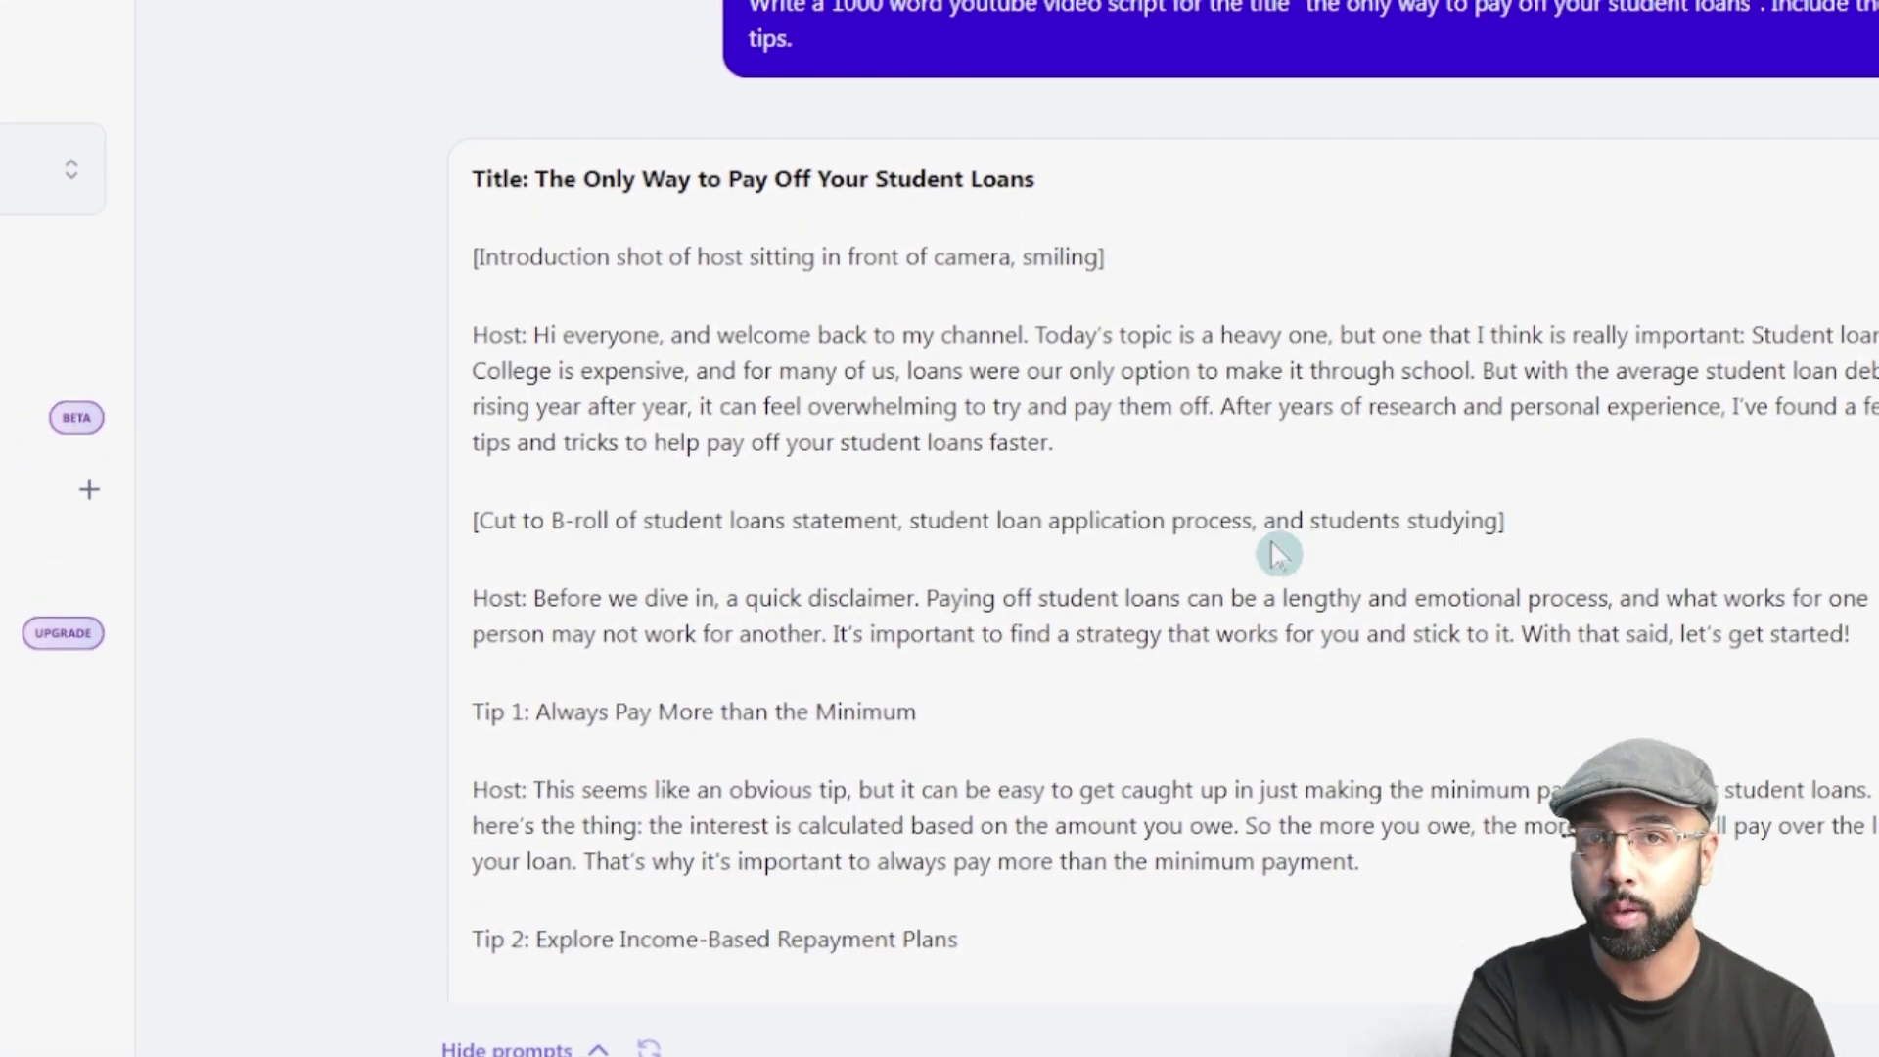
{"action": "scroll", "coordinate": [1279, 555], "scroll_direction": "down", "scroll_amount": 1}
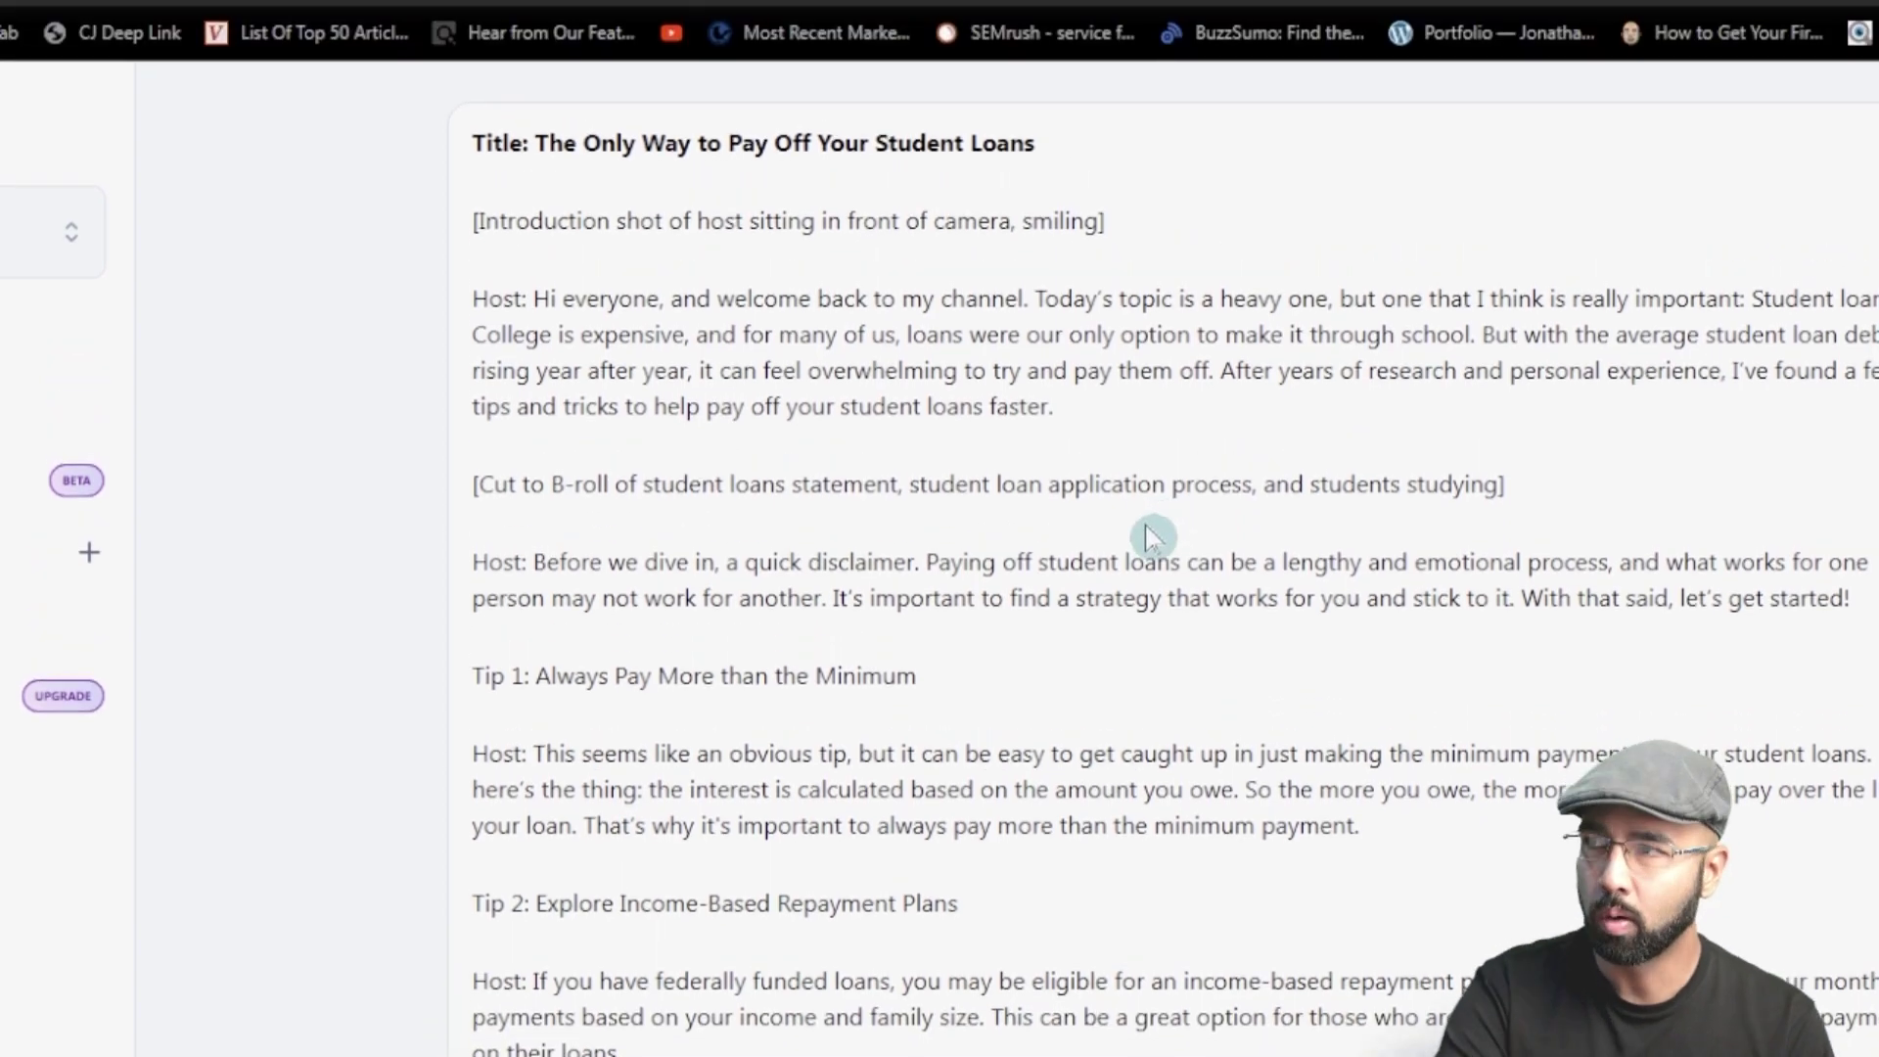
{"action": "left_click_drag", "start_coordinate": [776, 562], "coordinate": [1860, 600]}
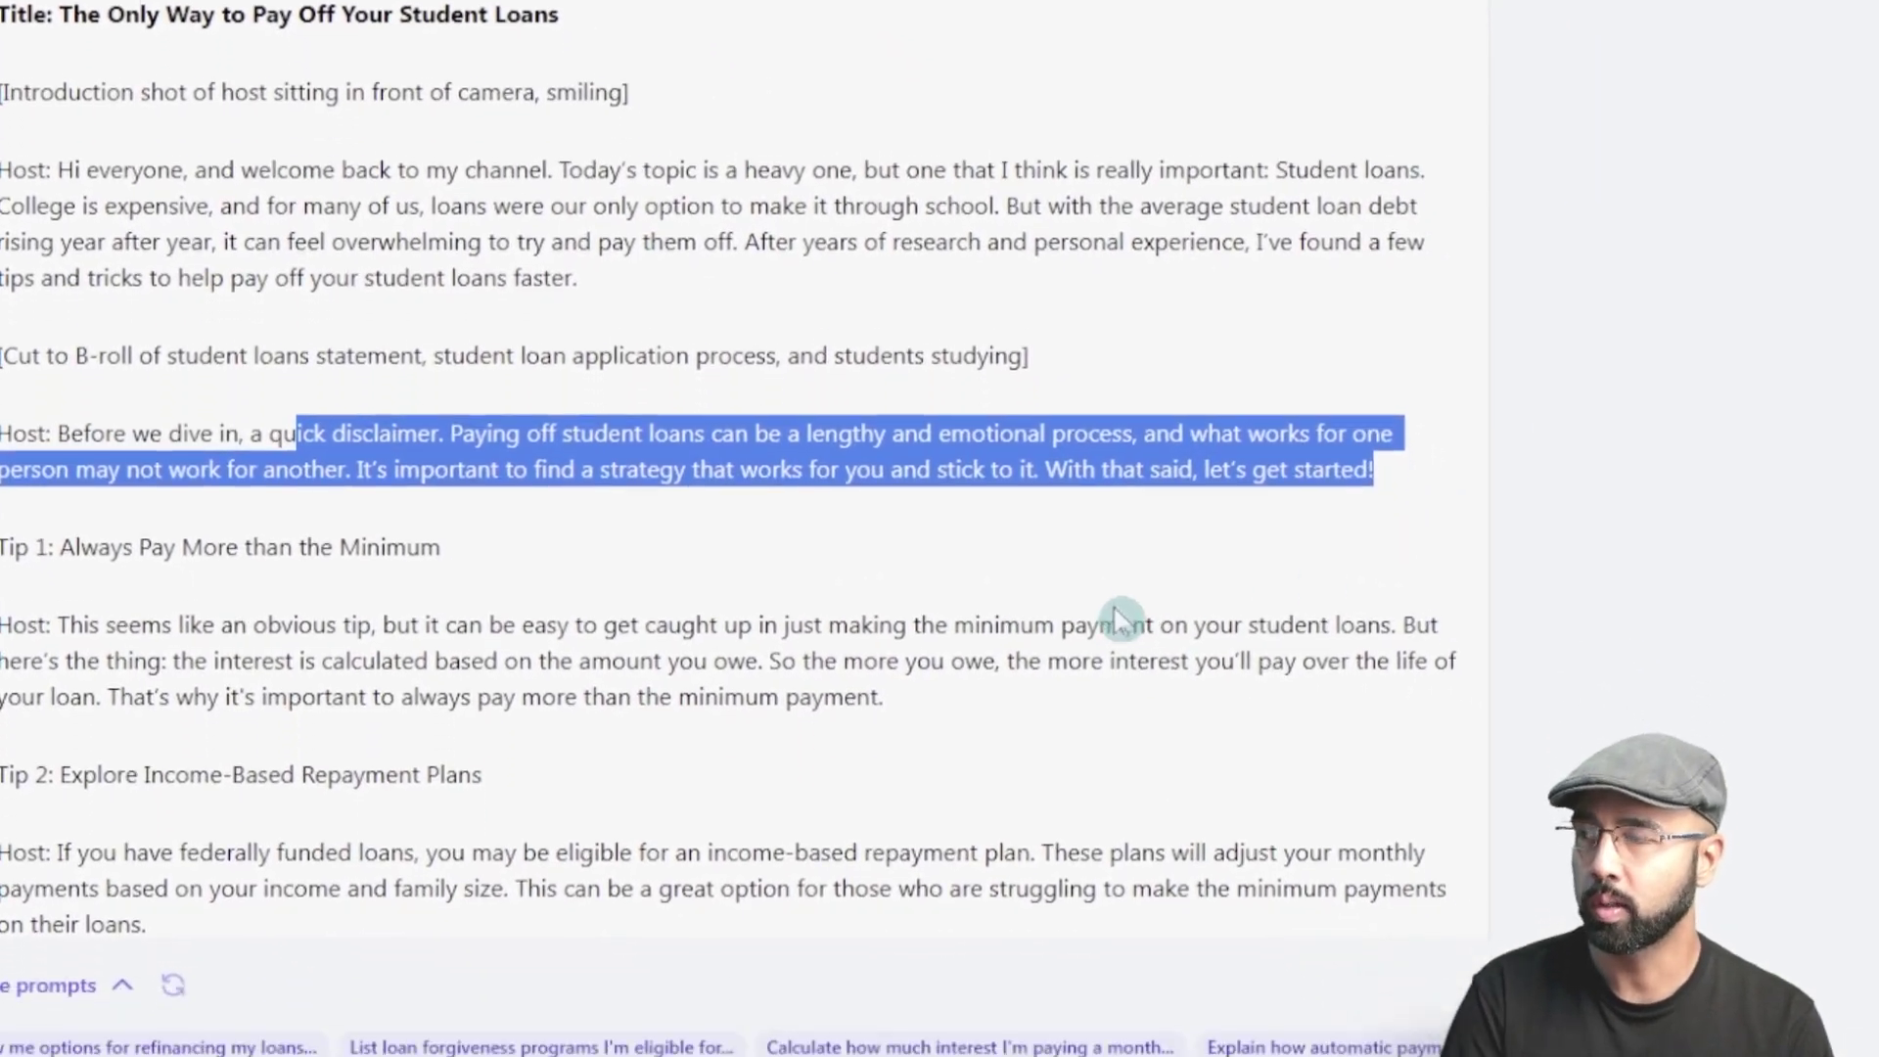
{"action": "left_click", "coordinate": [1119, 619]}
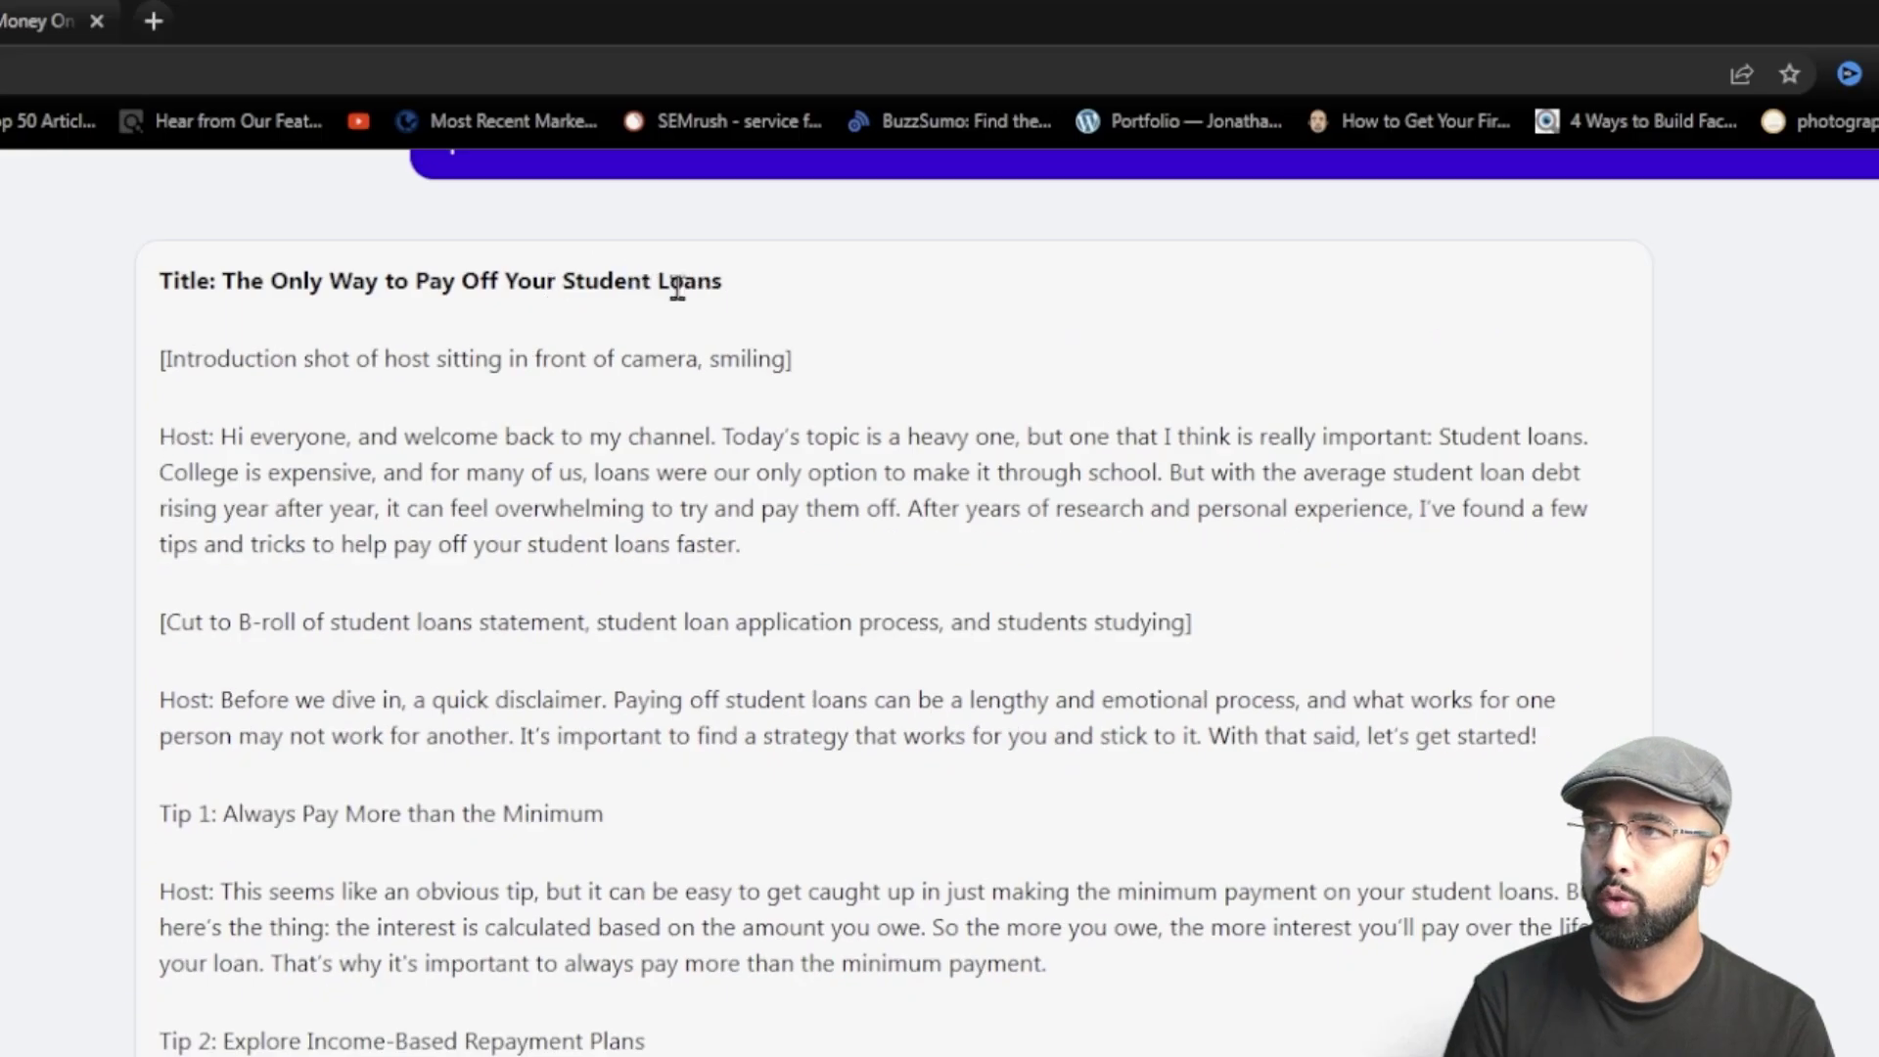
{"action": "left_click_drag", "start_coordinate": [724, 280], "coordinate": [252, 279]}
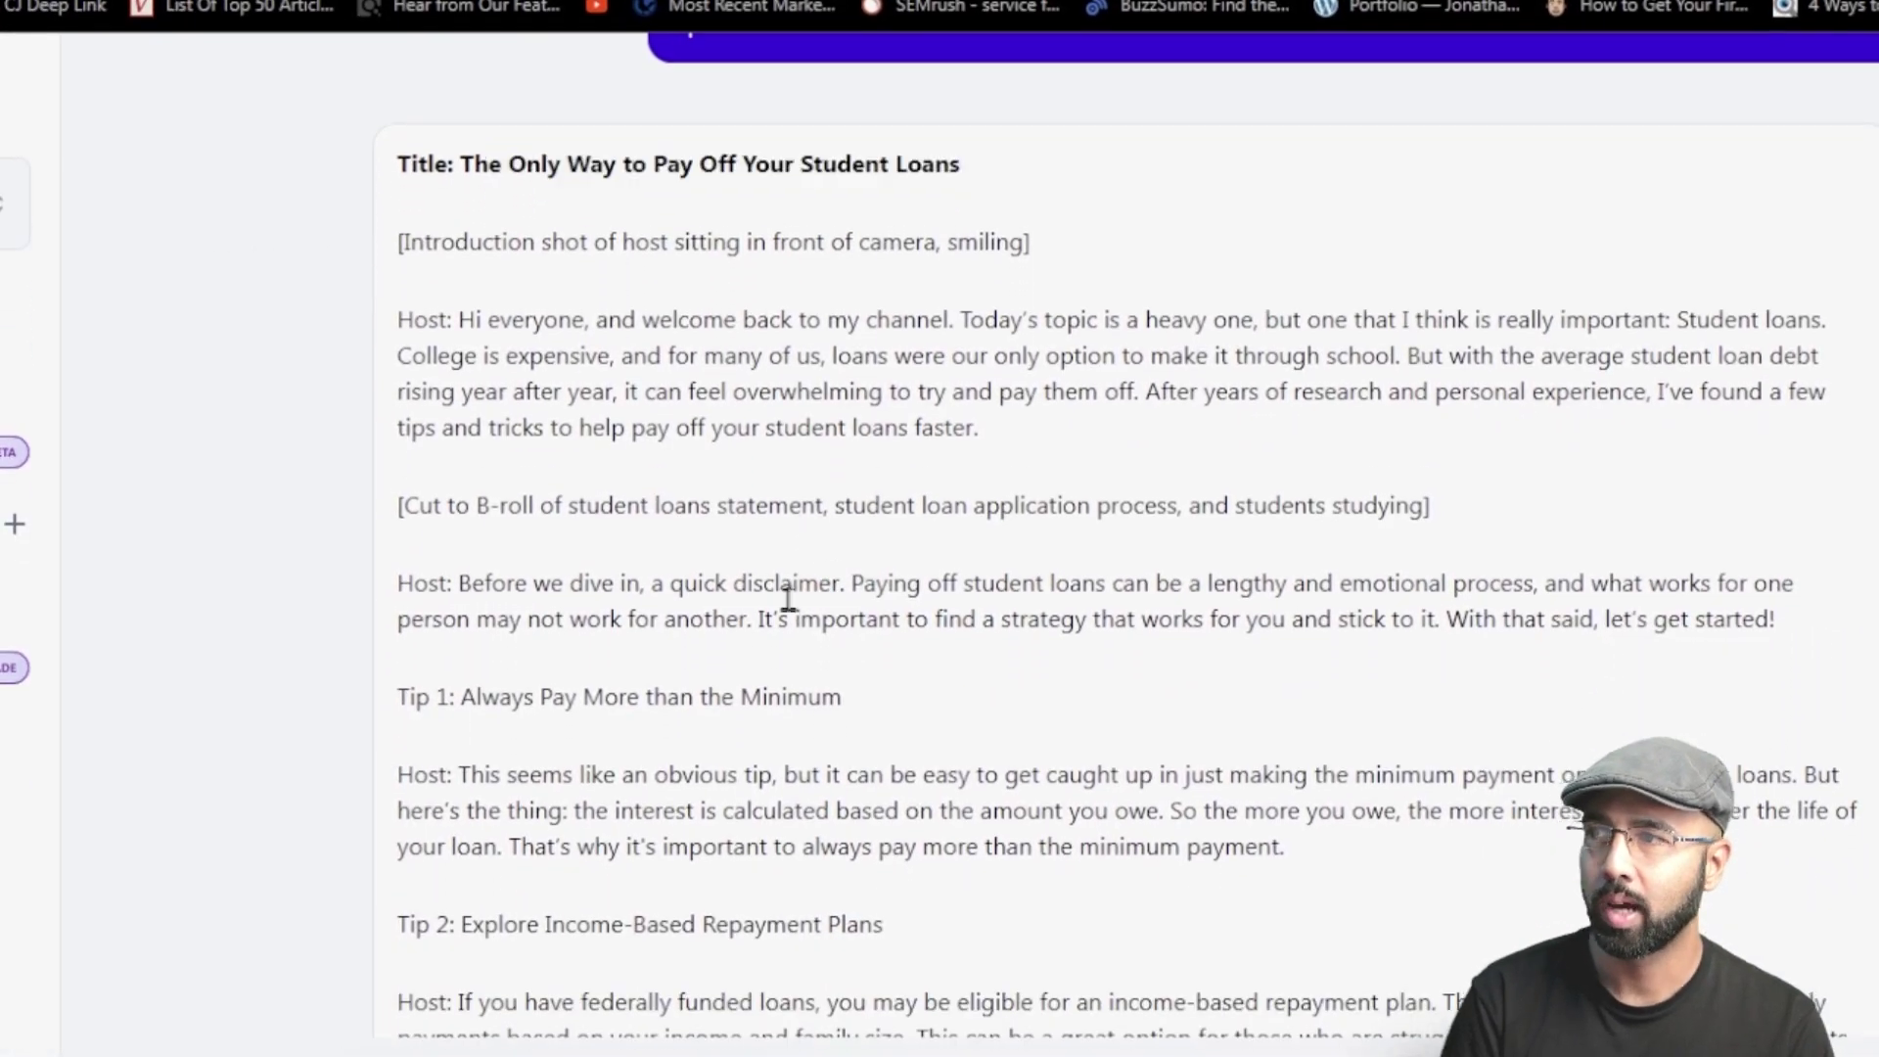
{"action": "scroll", "coordinate": [788, 525], "scroll_direction": "down", "scroll_amount": 2}
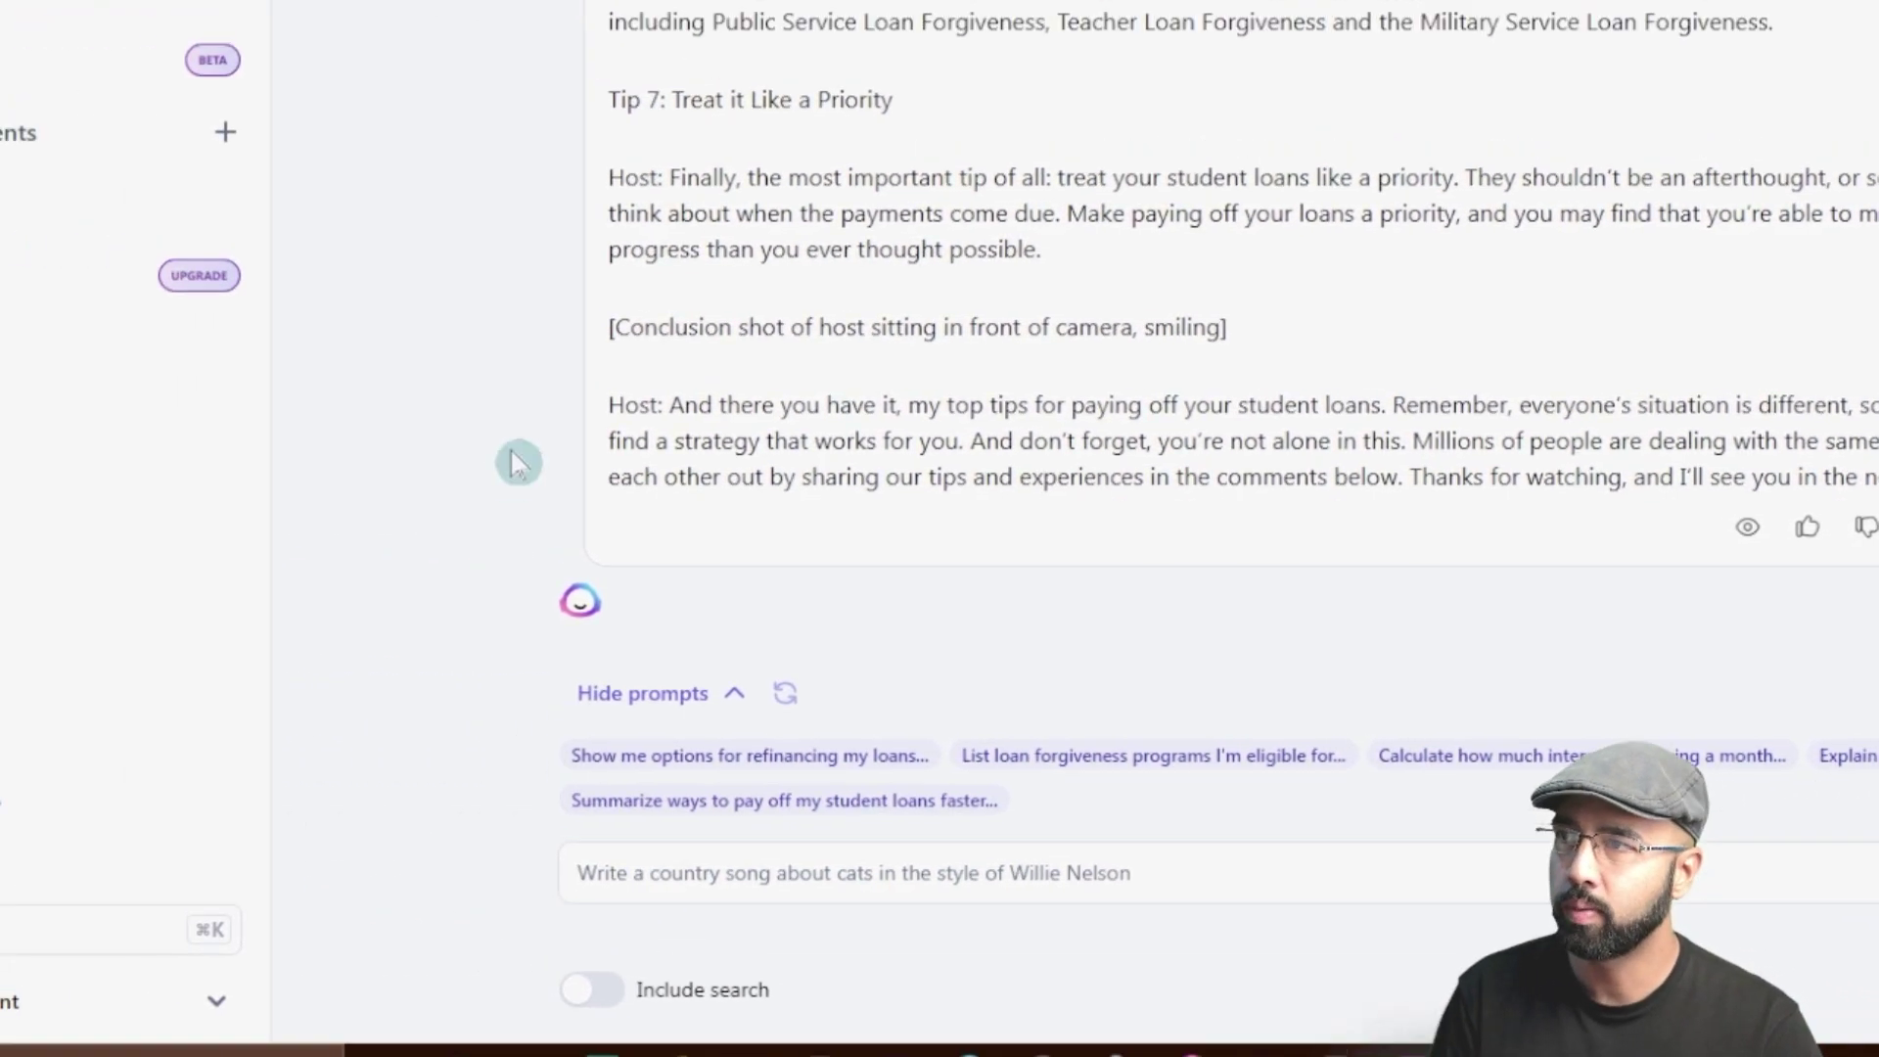
- Ask Chat to write 2 paragraphs for each tip in the script
{"action": "left_click", "coordinate": [670, 844]}
{"action": "type", "text": "write 2 paragraphs"}
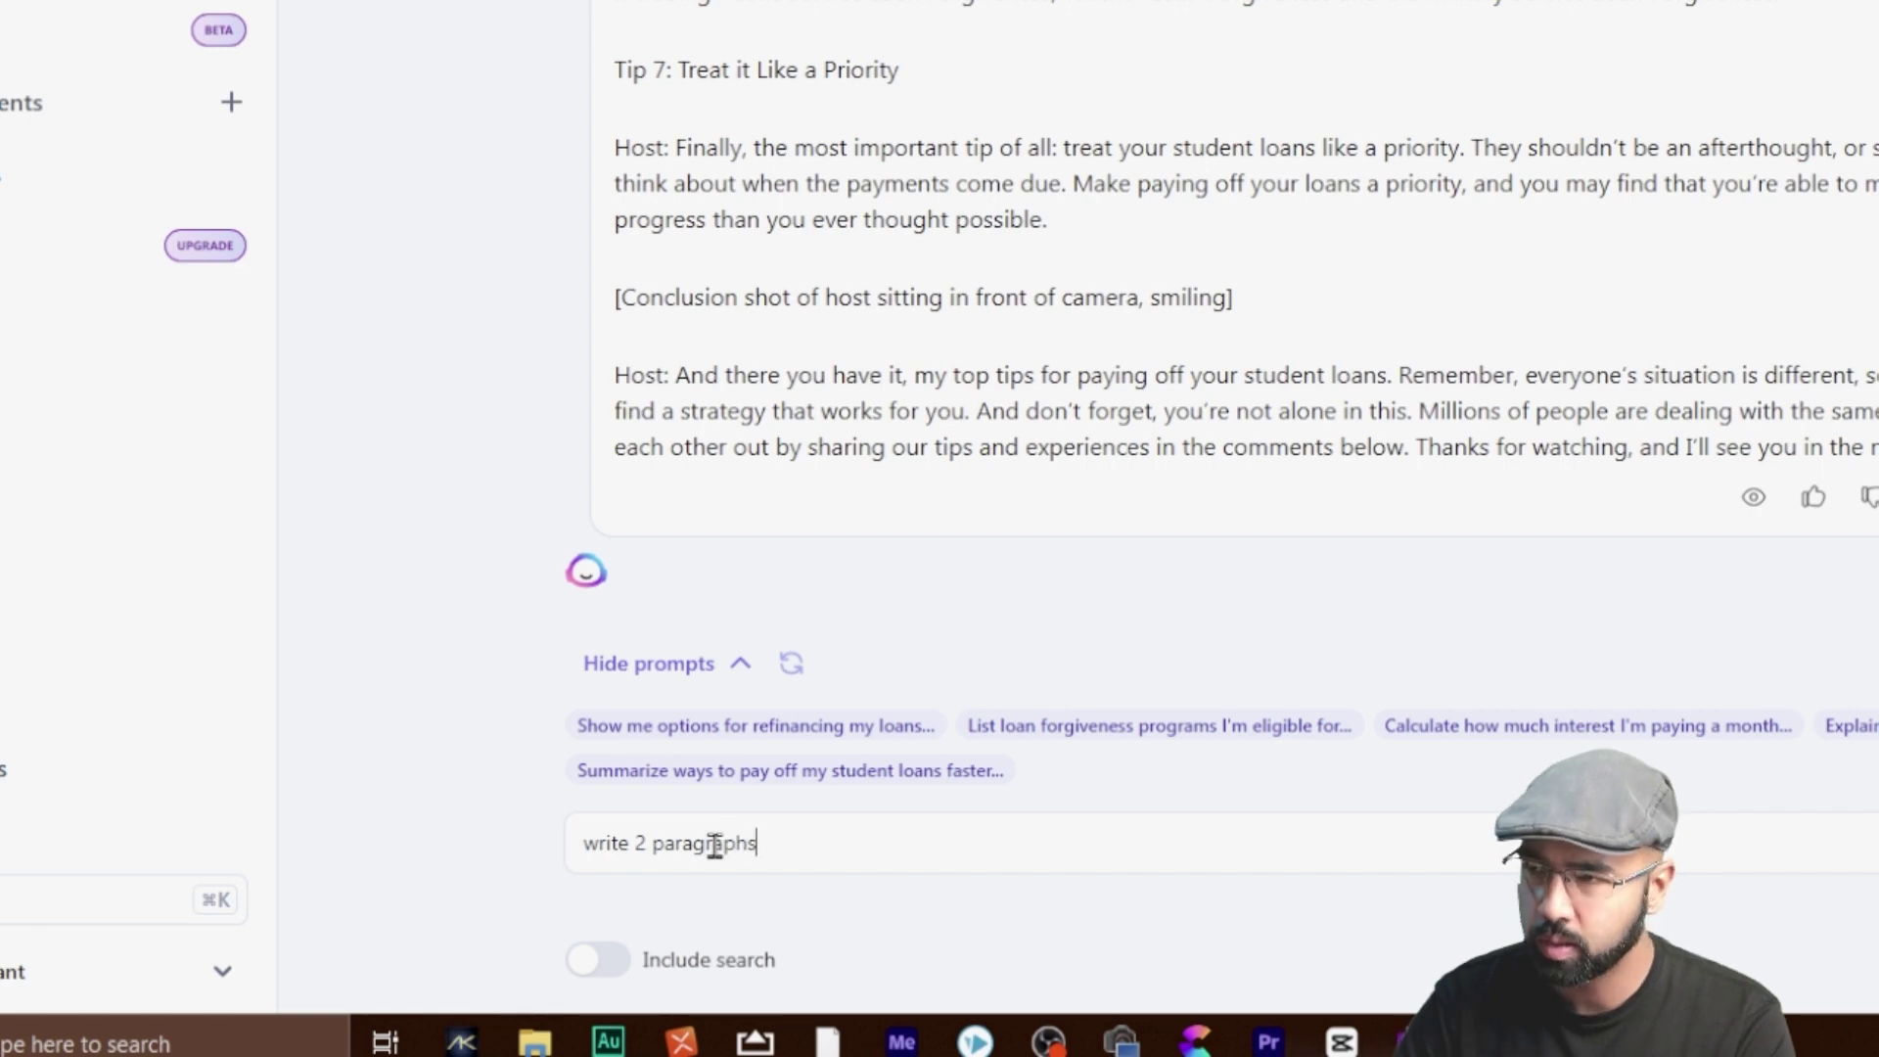
{"action": "type", "text": "ve"}
{"action": "key", "text": "Return"}
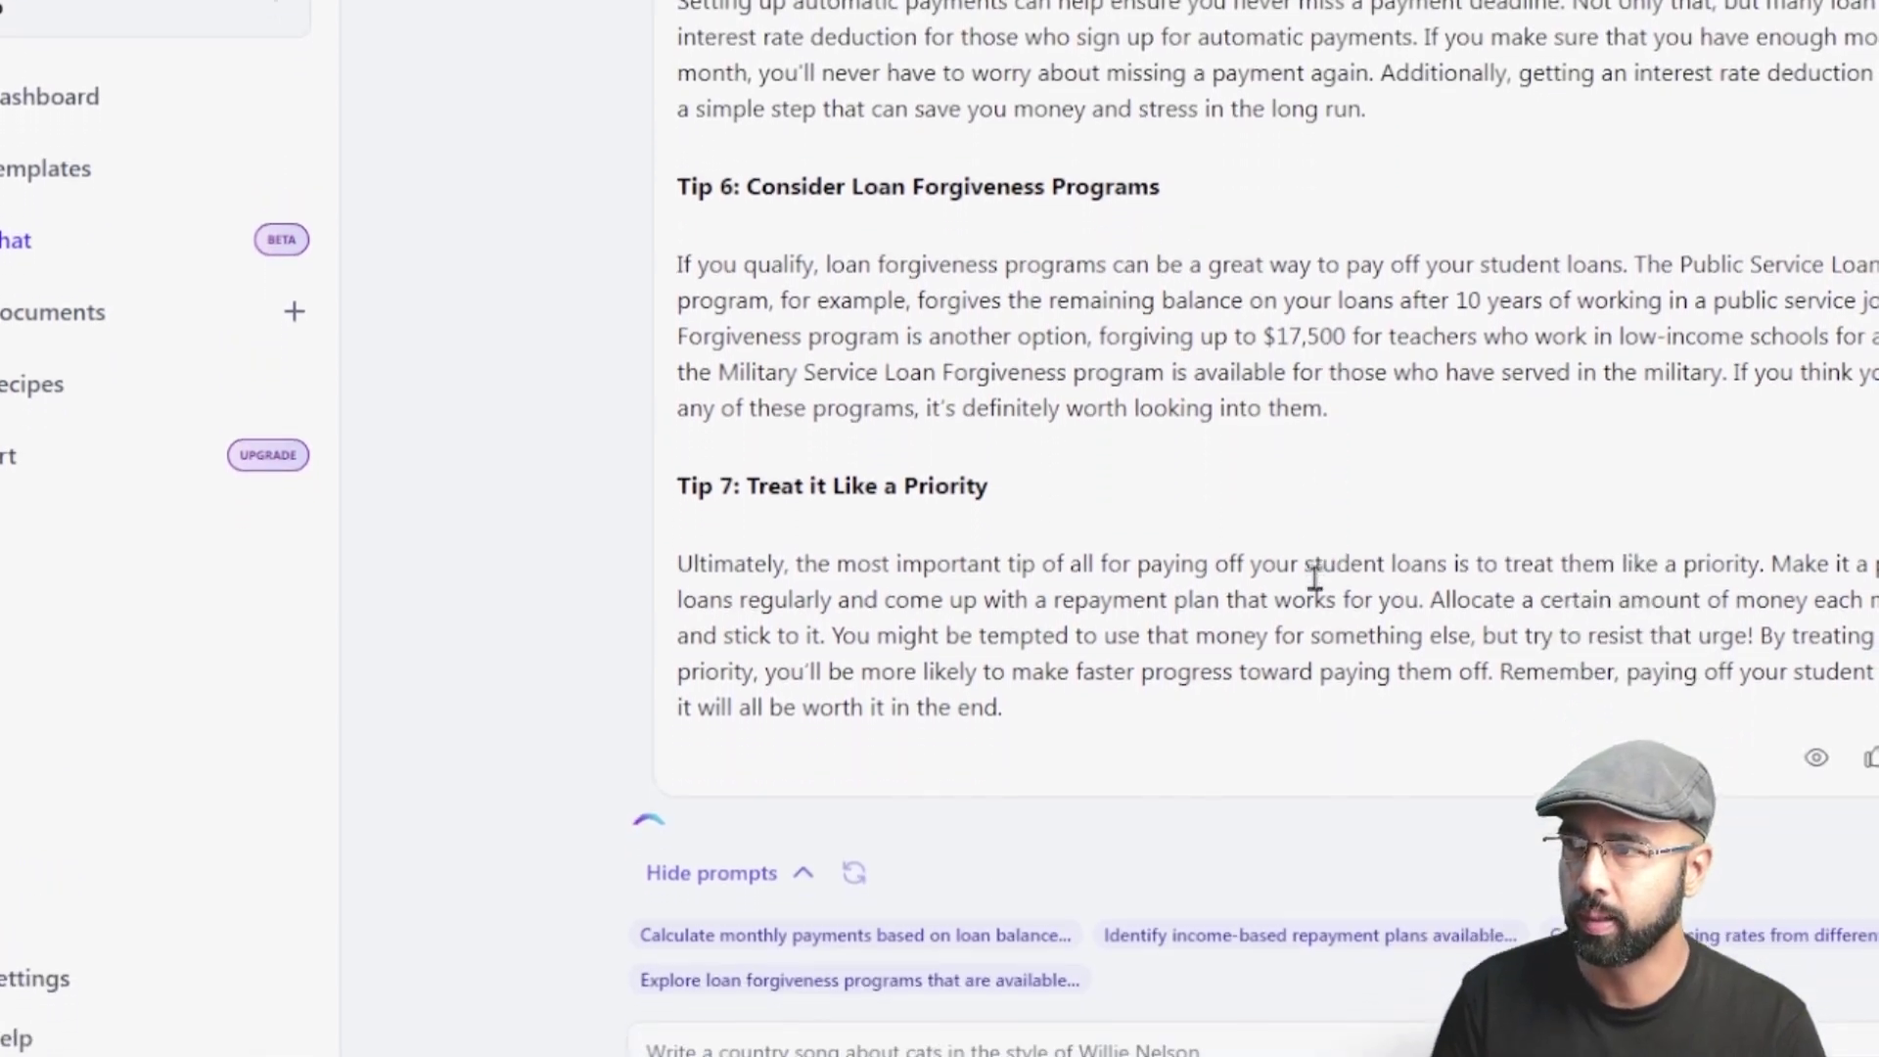
{"action": "scroll", "coordinate": [1314, 580], "scroll_direction": "up", "scroll_amount": 15}
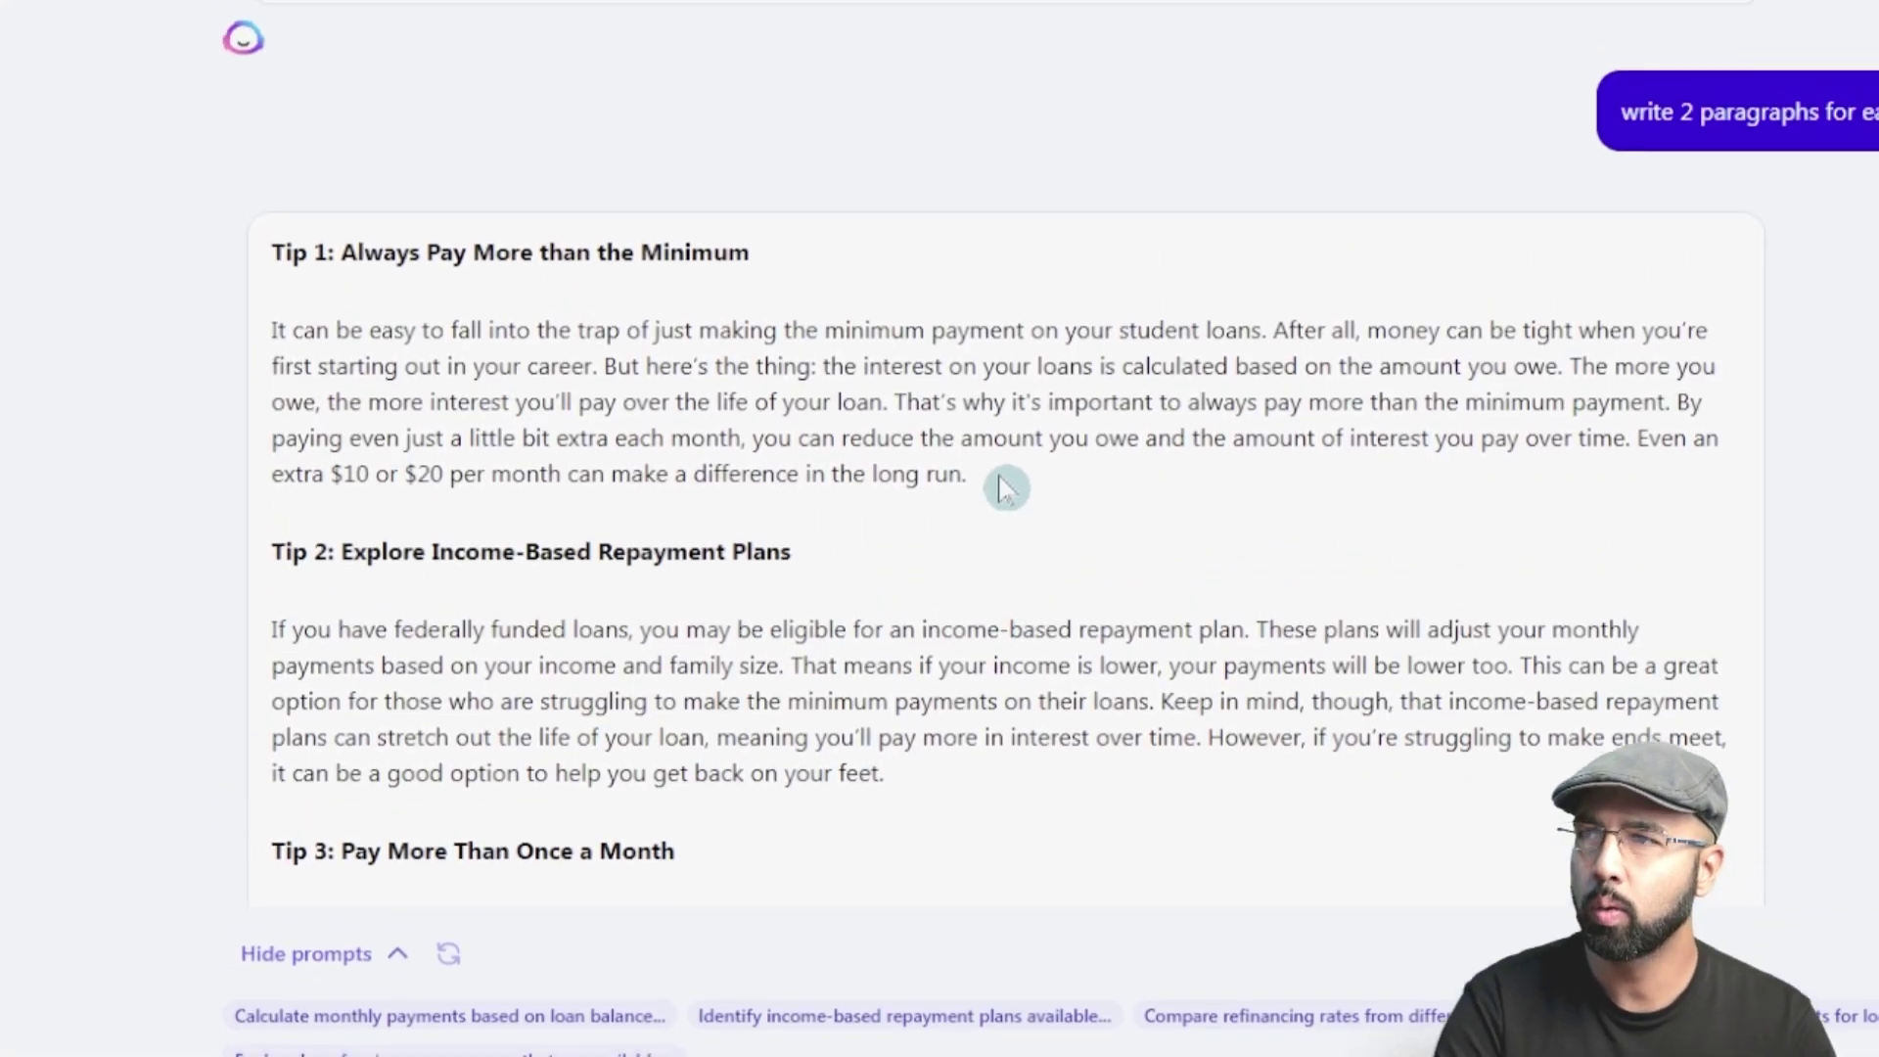
{"action": "scroll", "coordinate": [1048, 554], "scroll_direction": "down", "scroll_amount": 3}
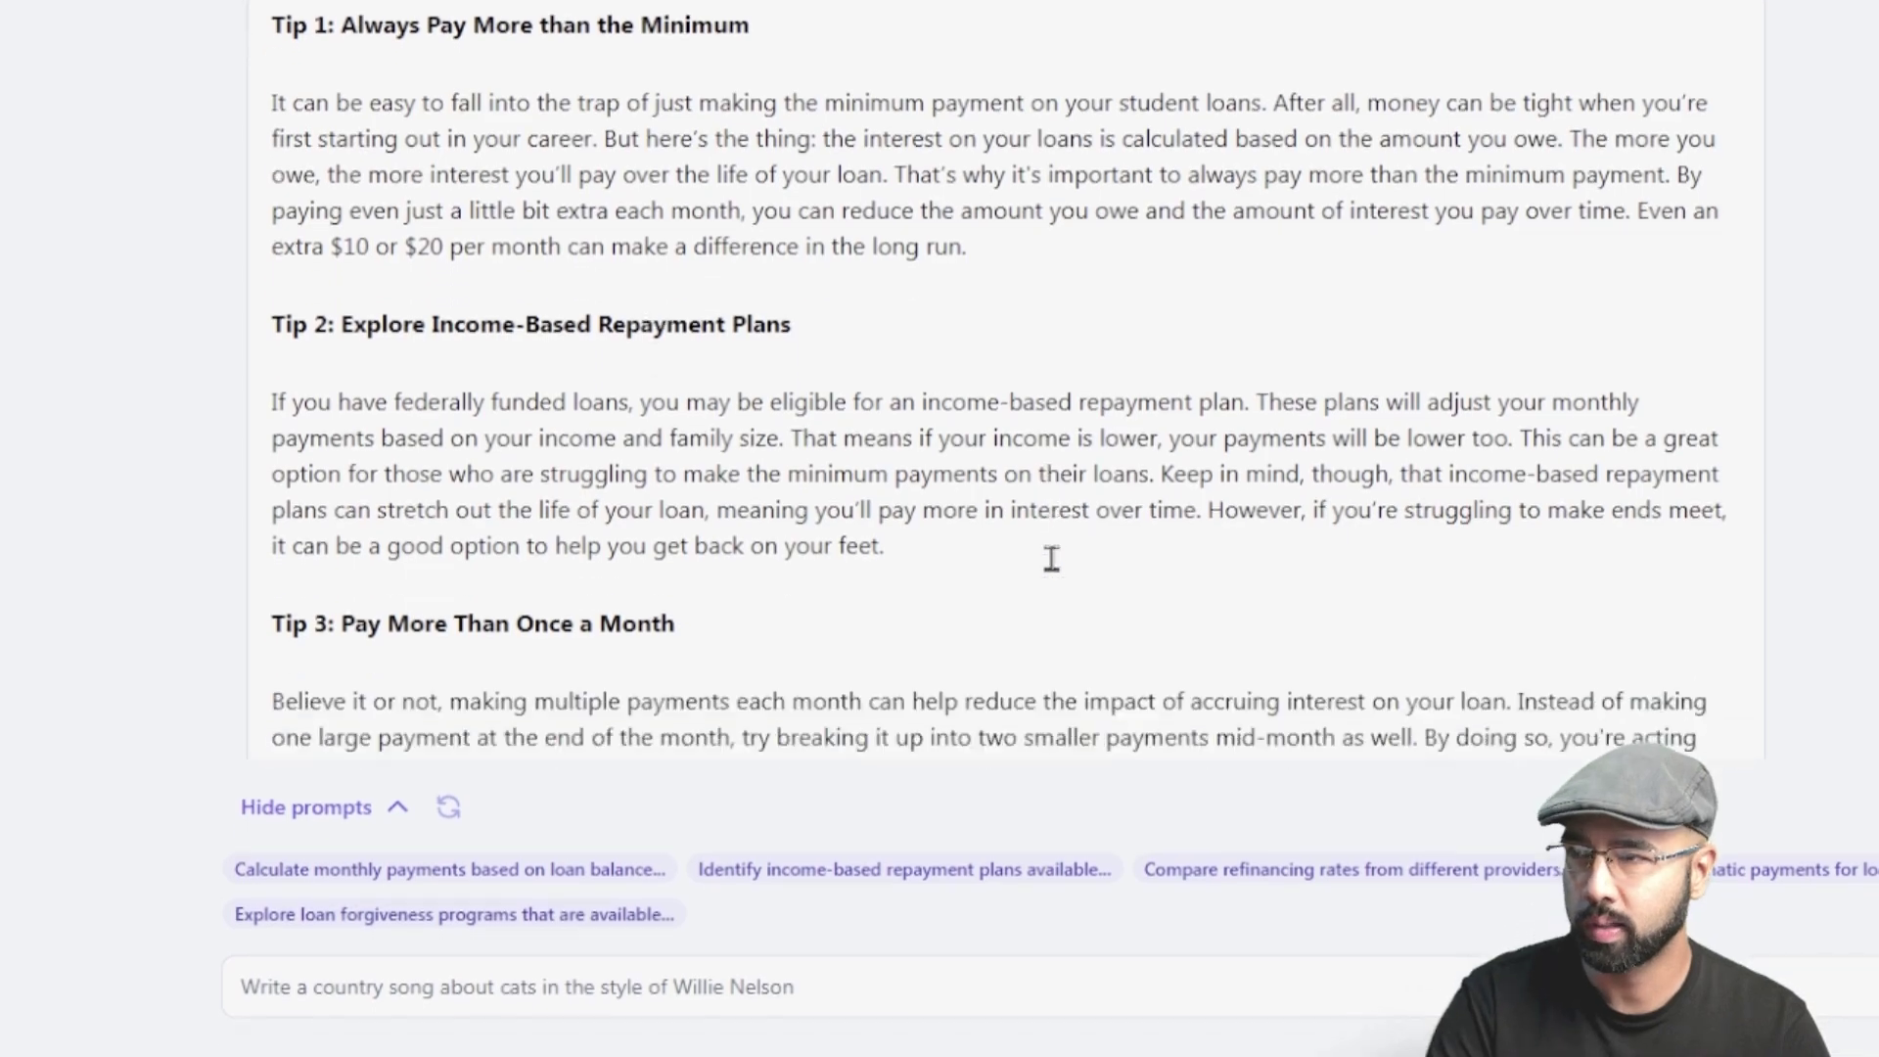
{"action": "scroll", "coordinate": [735, 295], "scroll_direction": "down", "scroll_amount": 6}
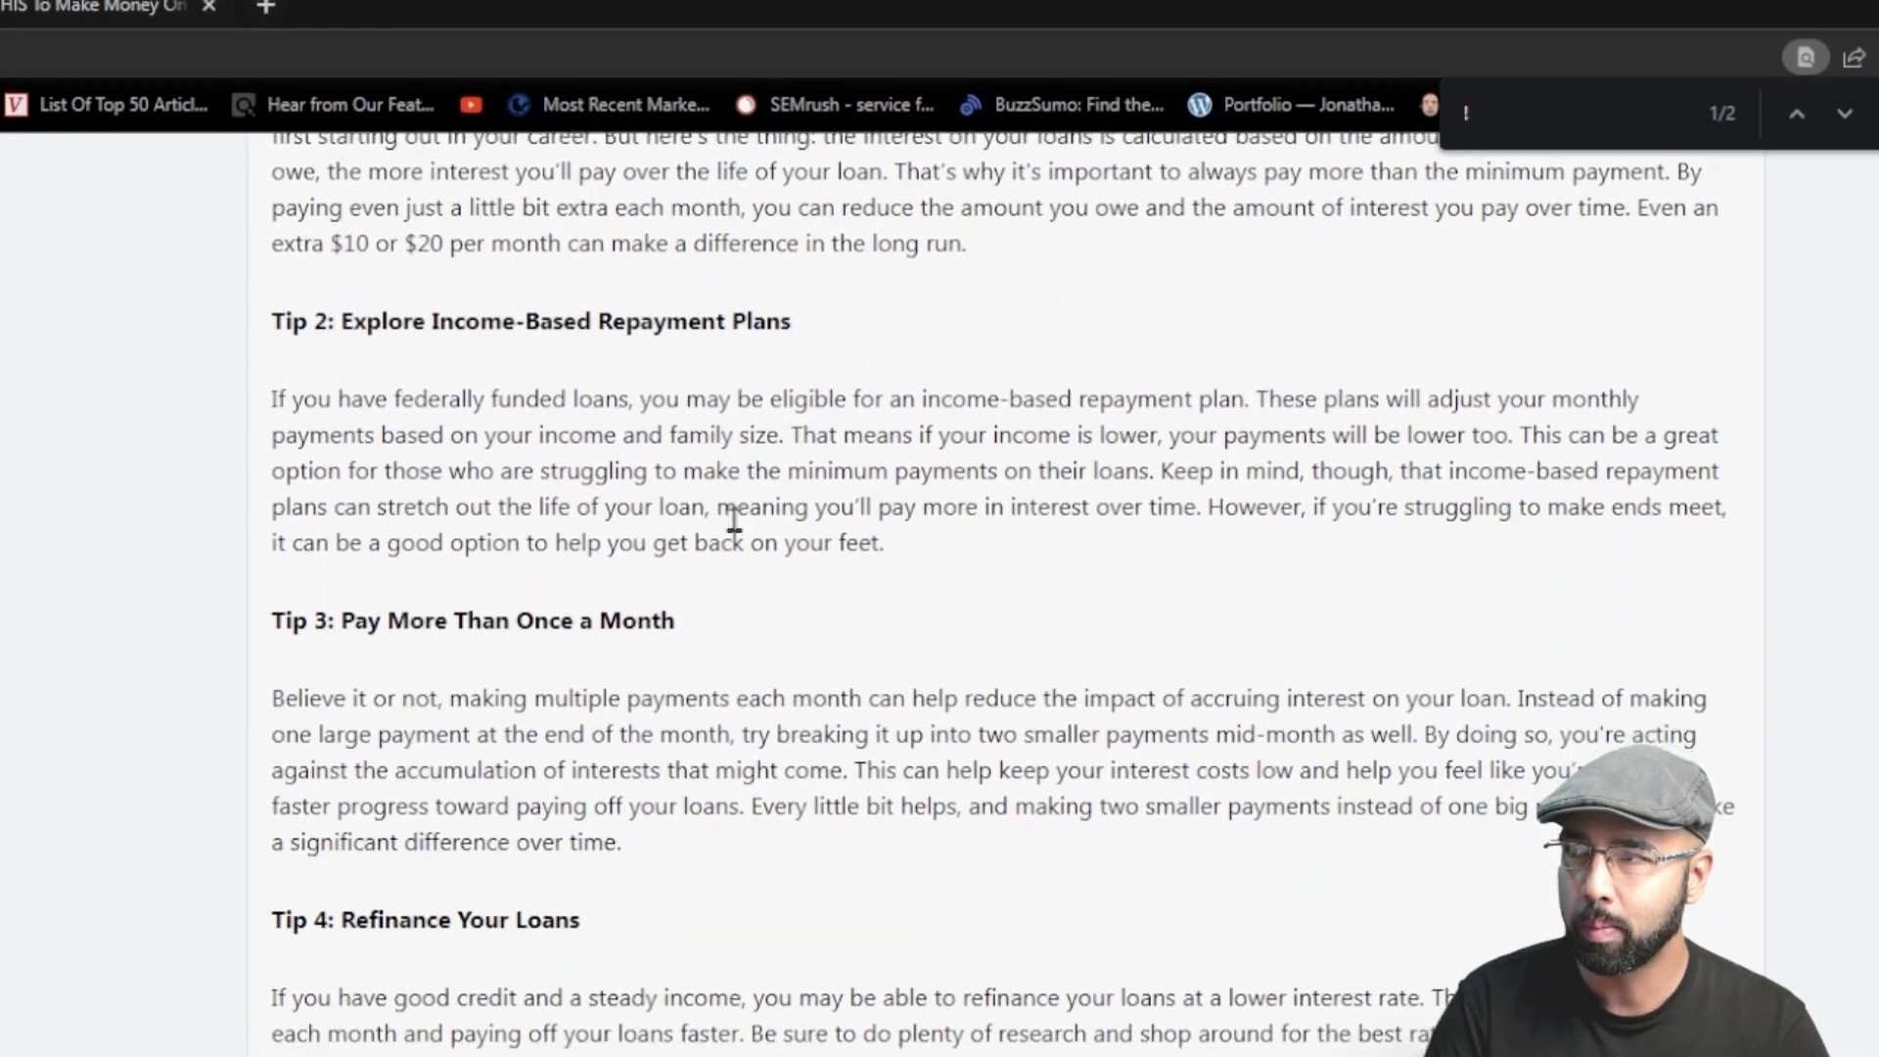
{"action": "scroll", "coordinate": [734, 587], "scroll_direction": "down", "scroll_amount": 8}
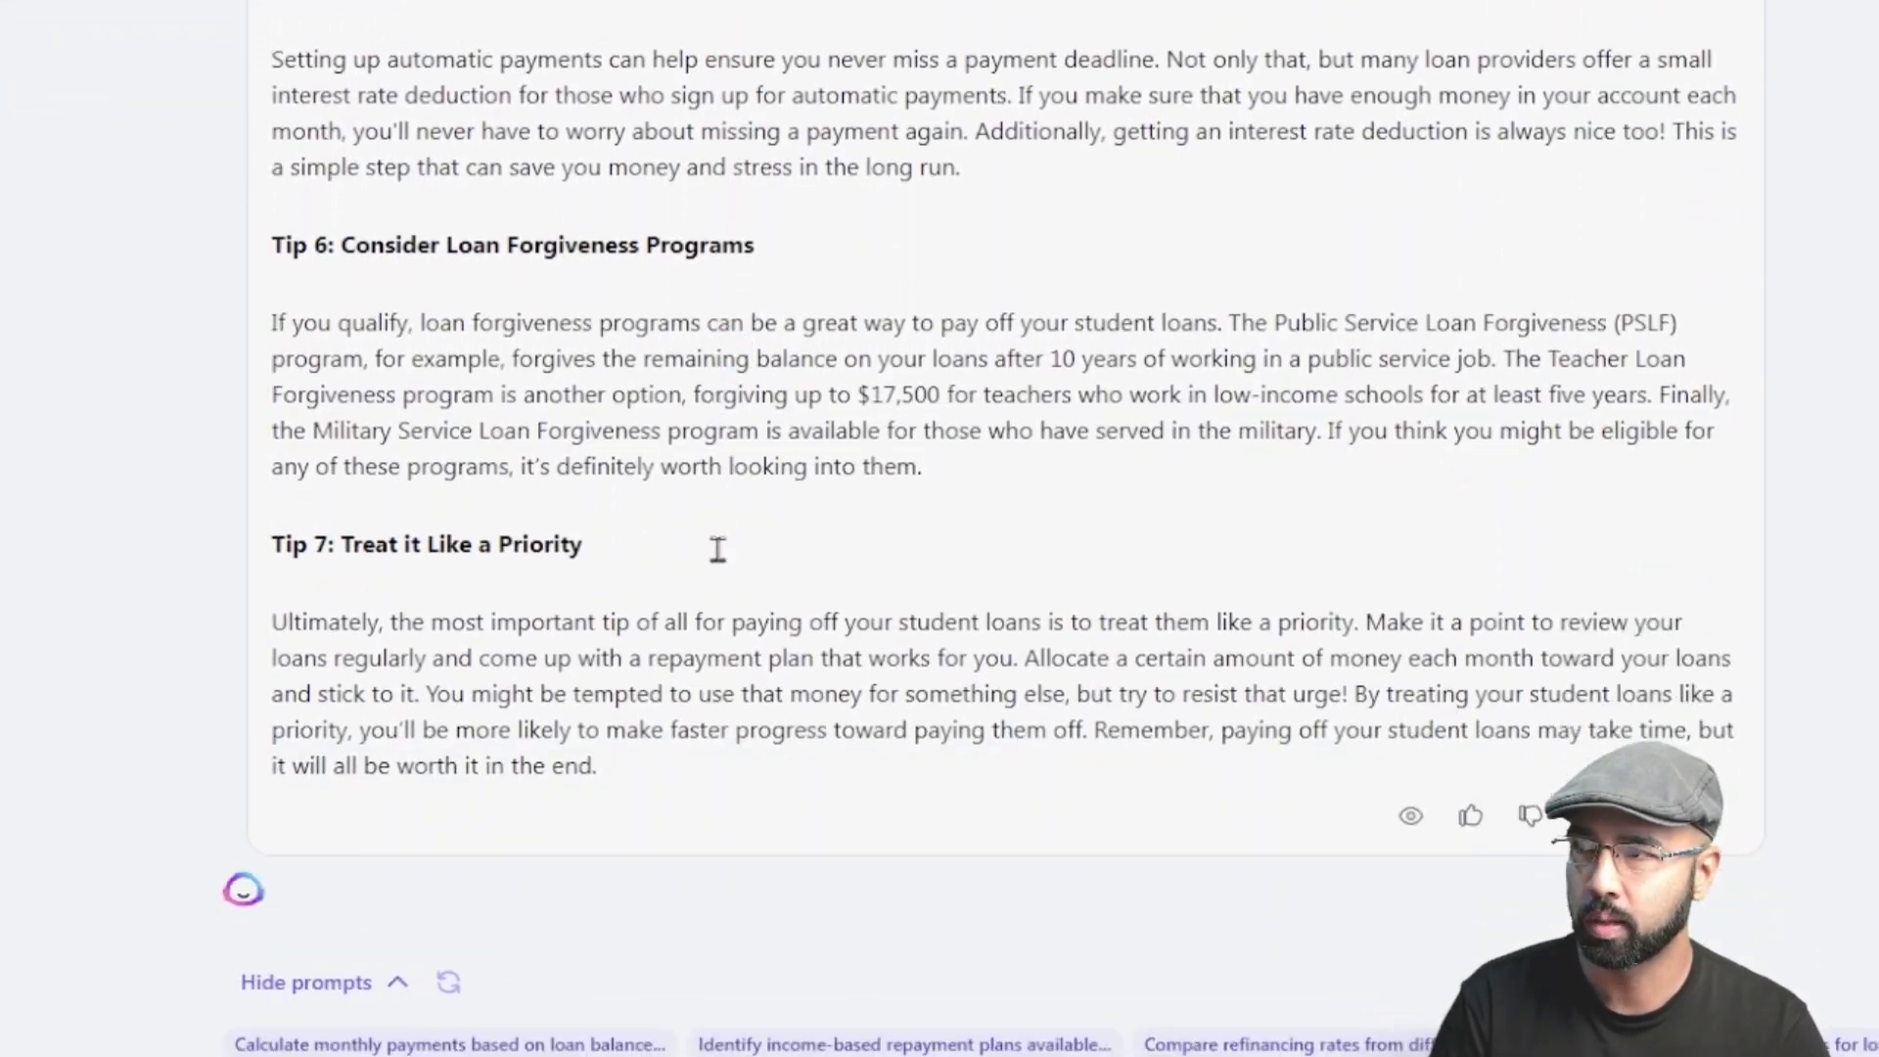
{"action": "scroll", "coordinate": [685, 538], "scroll_direction": "up", "scroll_amount": 15}
{"action": "scroll", "coordinate": [626, 525], "scroll_direction": "up", "scroll_amount": 12}
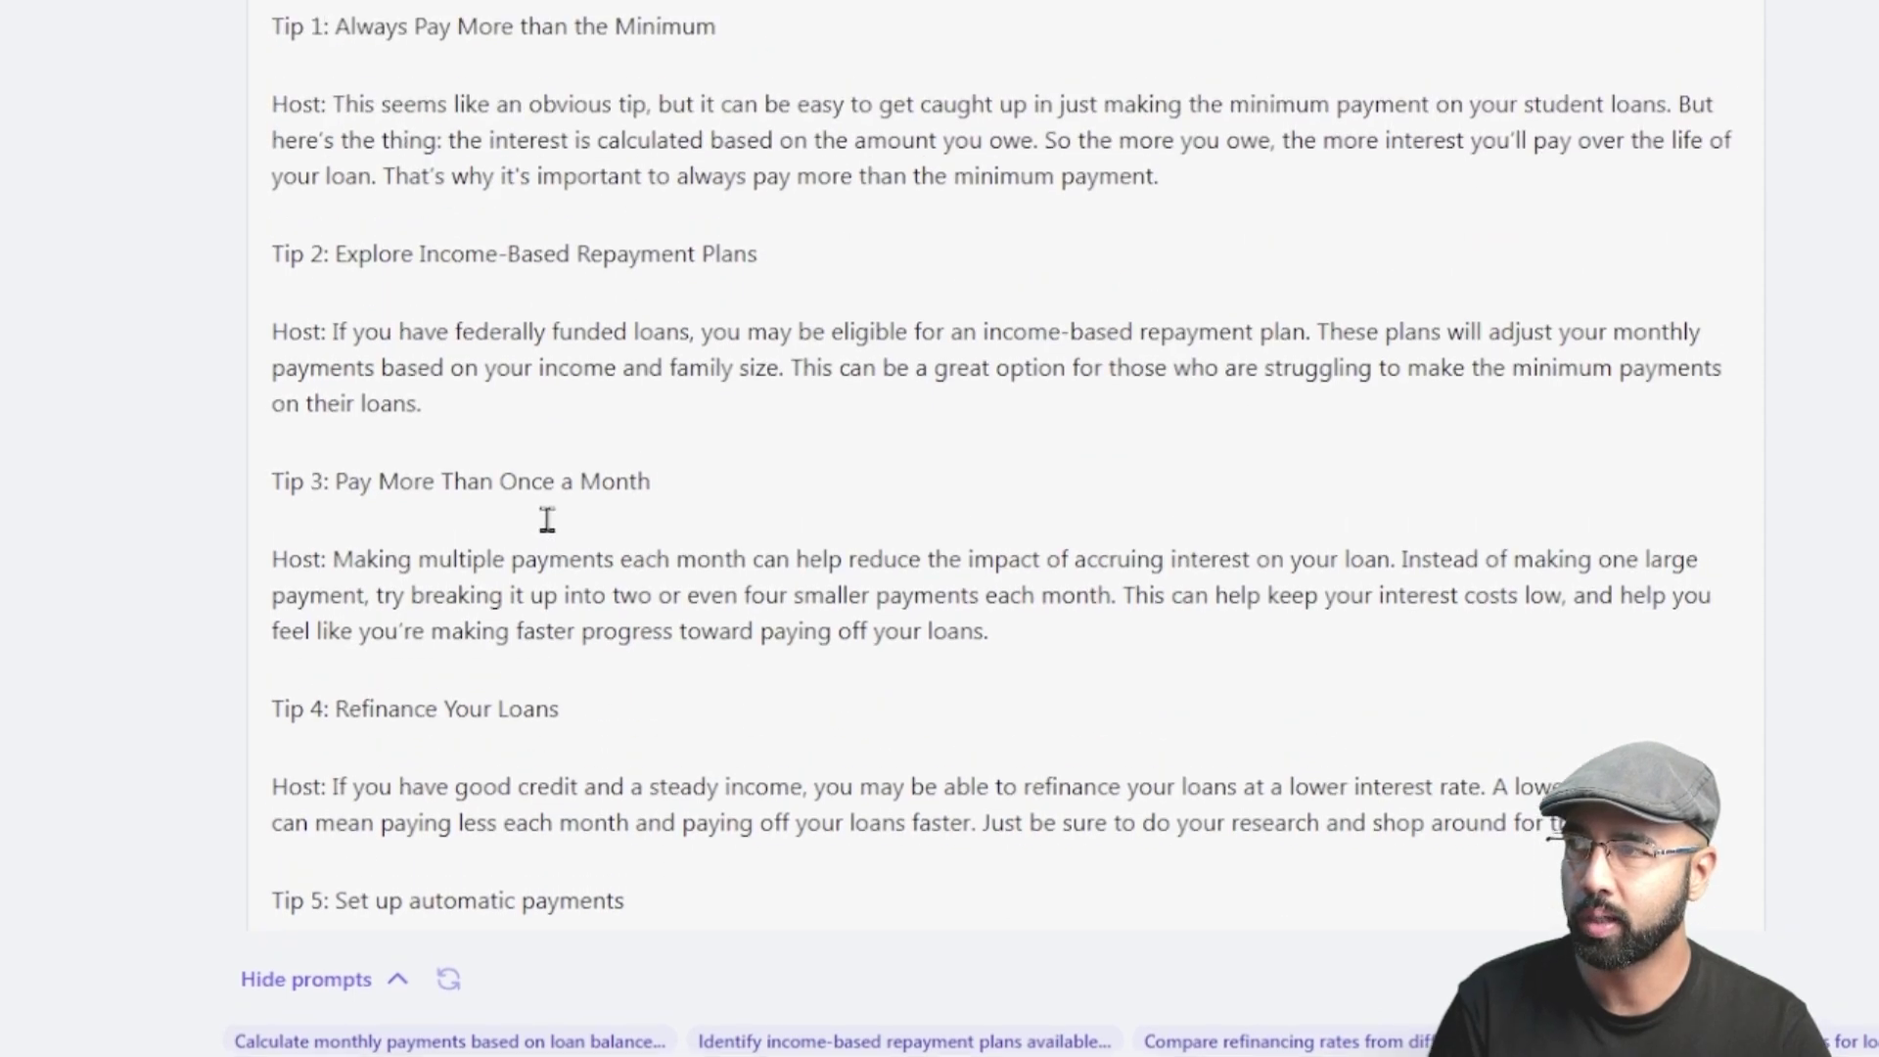
{"action": "scroll", "coordinate": [528, 548], "scroll_direction": "up", "scroll_amount": 1}
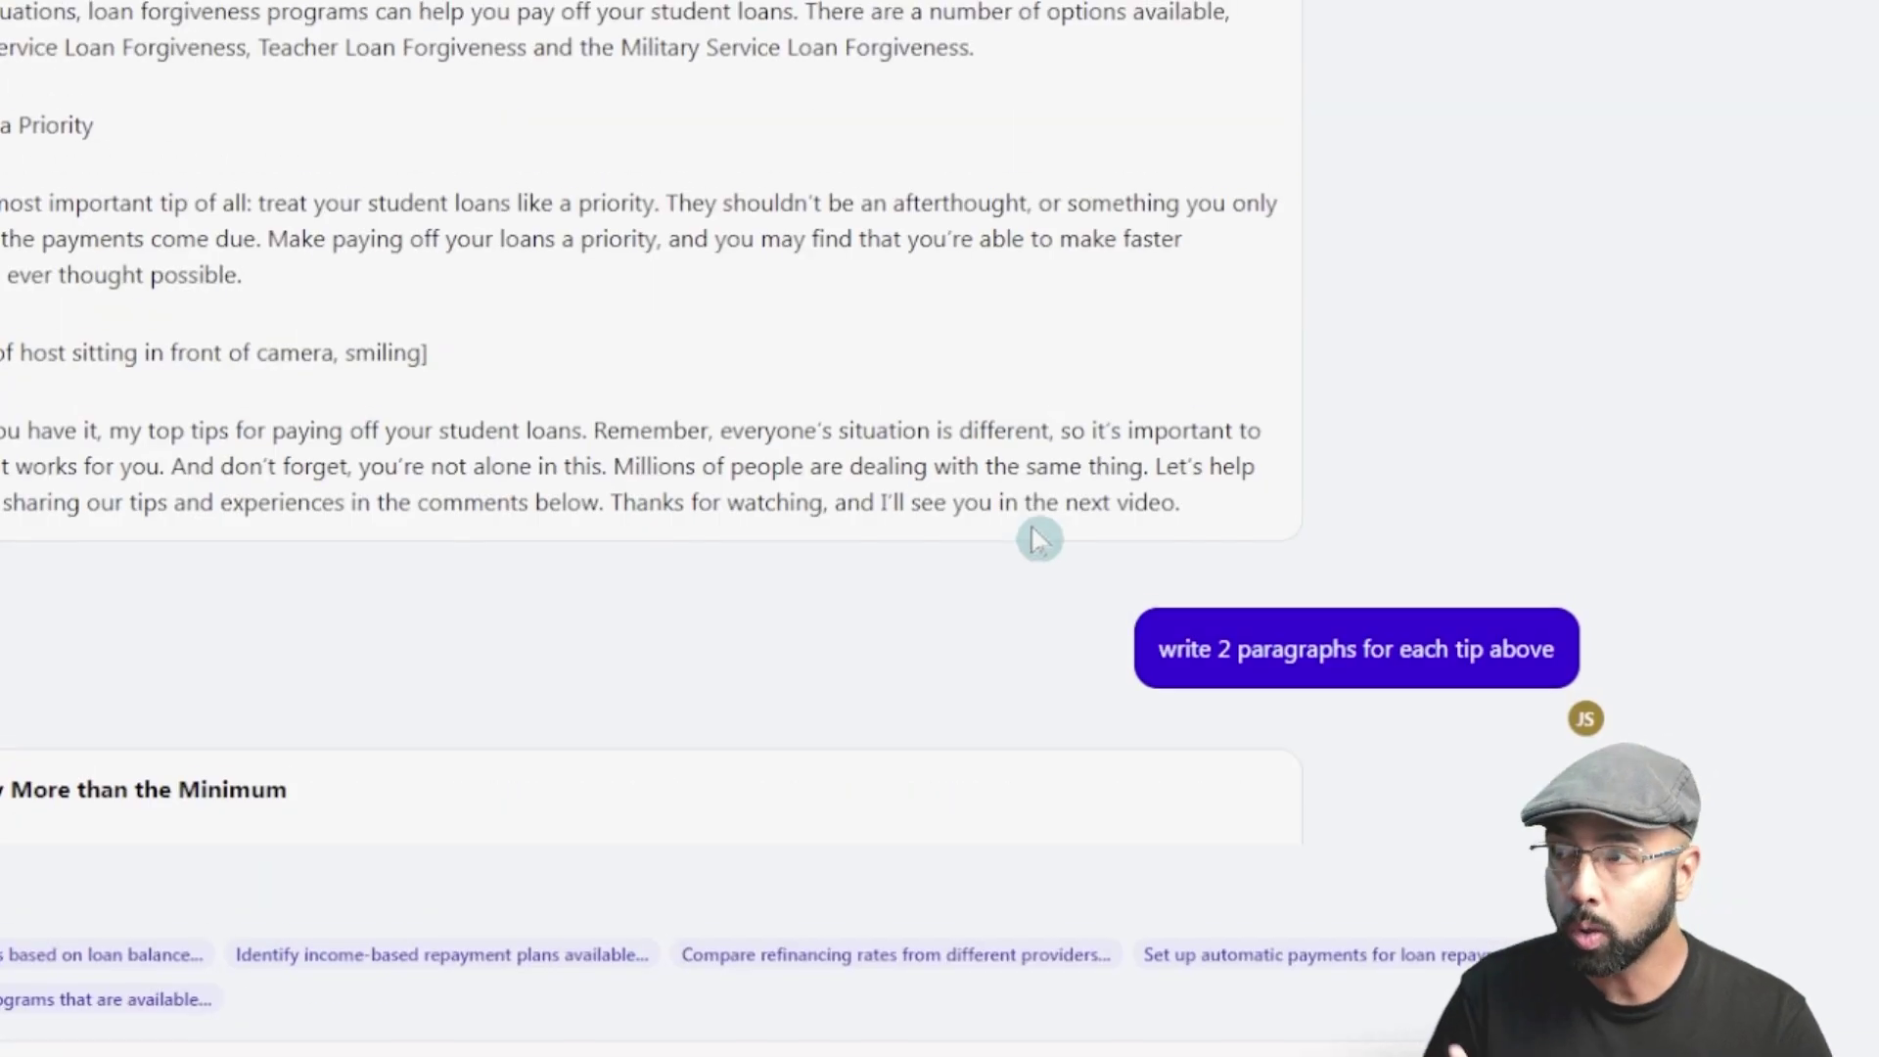
{"action": "scroll", "coordinate": [1038, 539], "scroll_direction": "down", "scroll_amount": 3}
{"action": "scroll", "coordinate": [1070, 549], "scroll_direction": "down", "scroll_amount": 8}
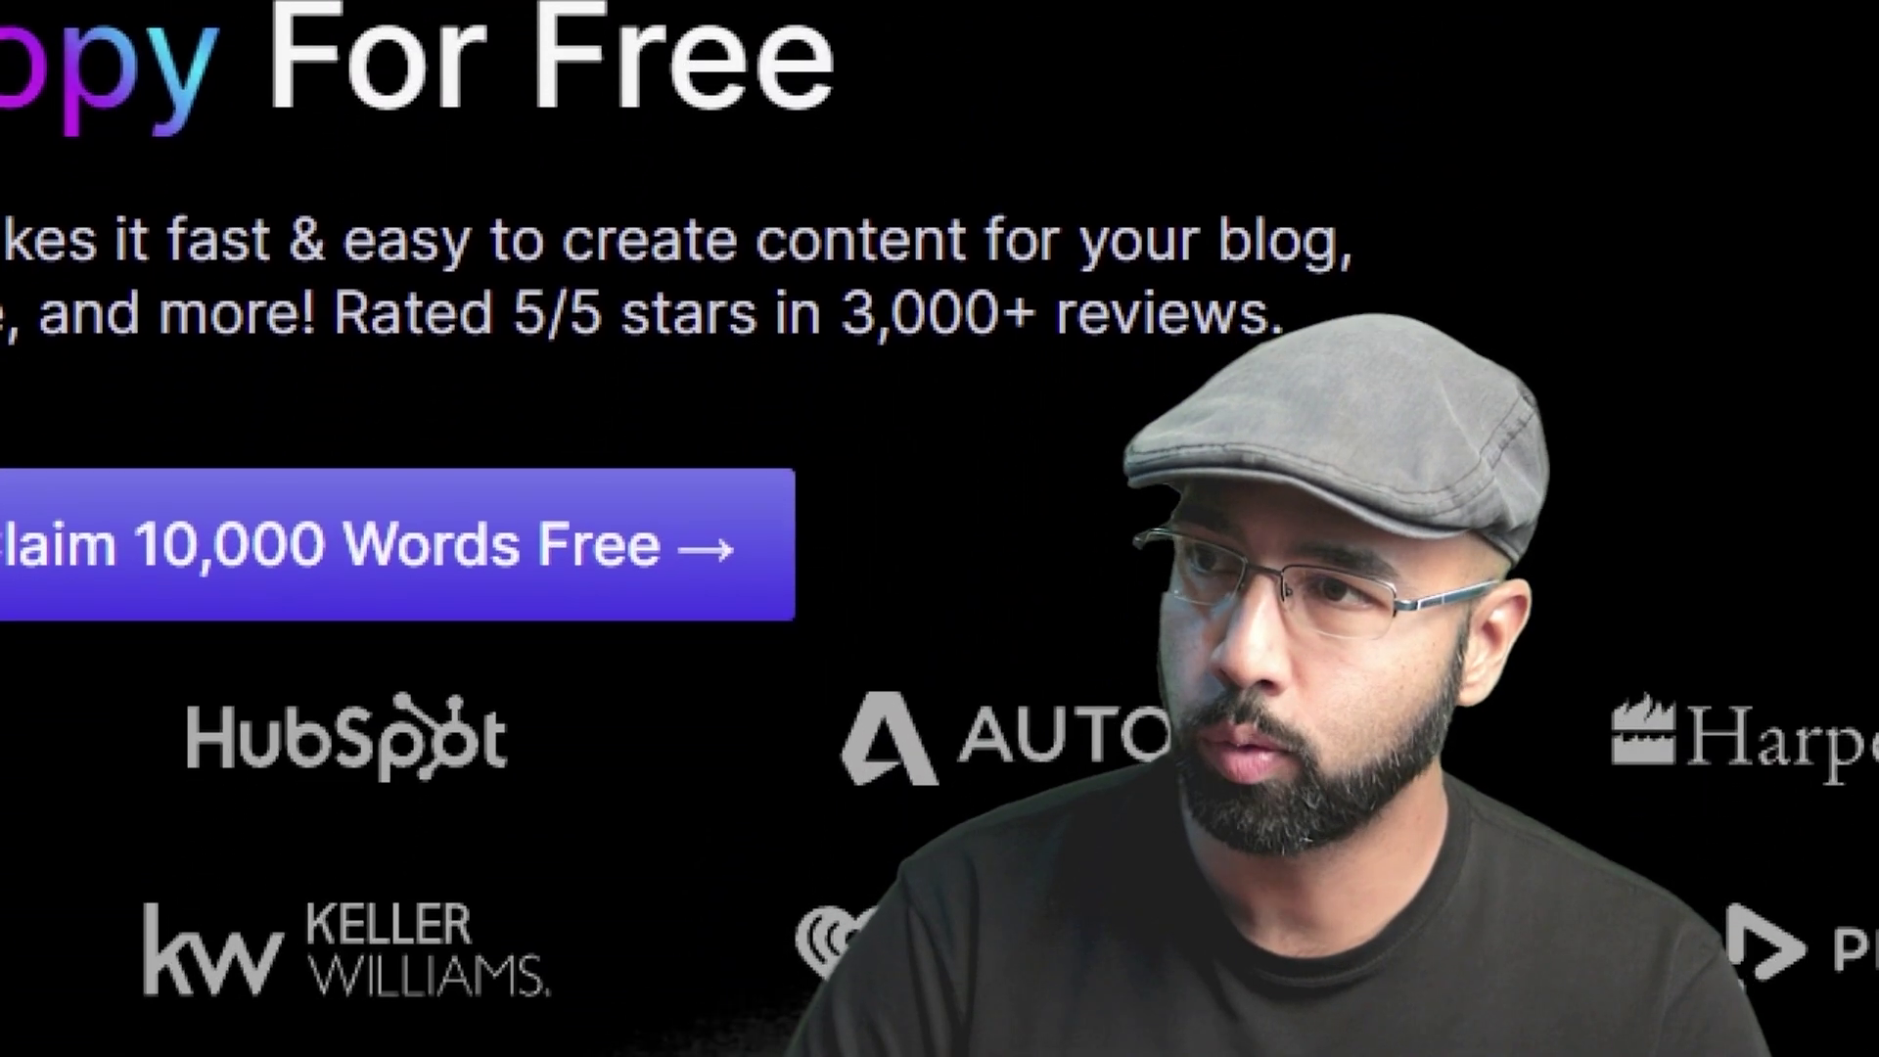
- Scroll down the Jasper landing page and go to the Templates library
{"action": "scroll", "coordinate": [1028, 755], "scroll_direction": "down", "scroll_amount": 9}
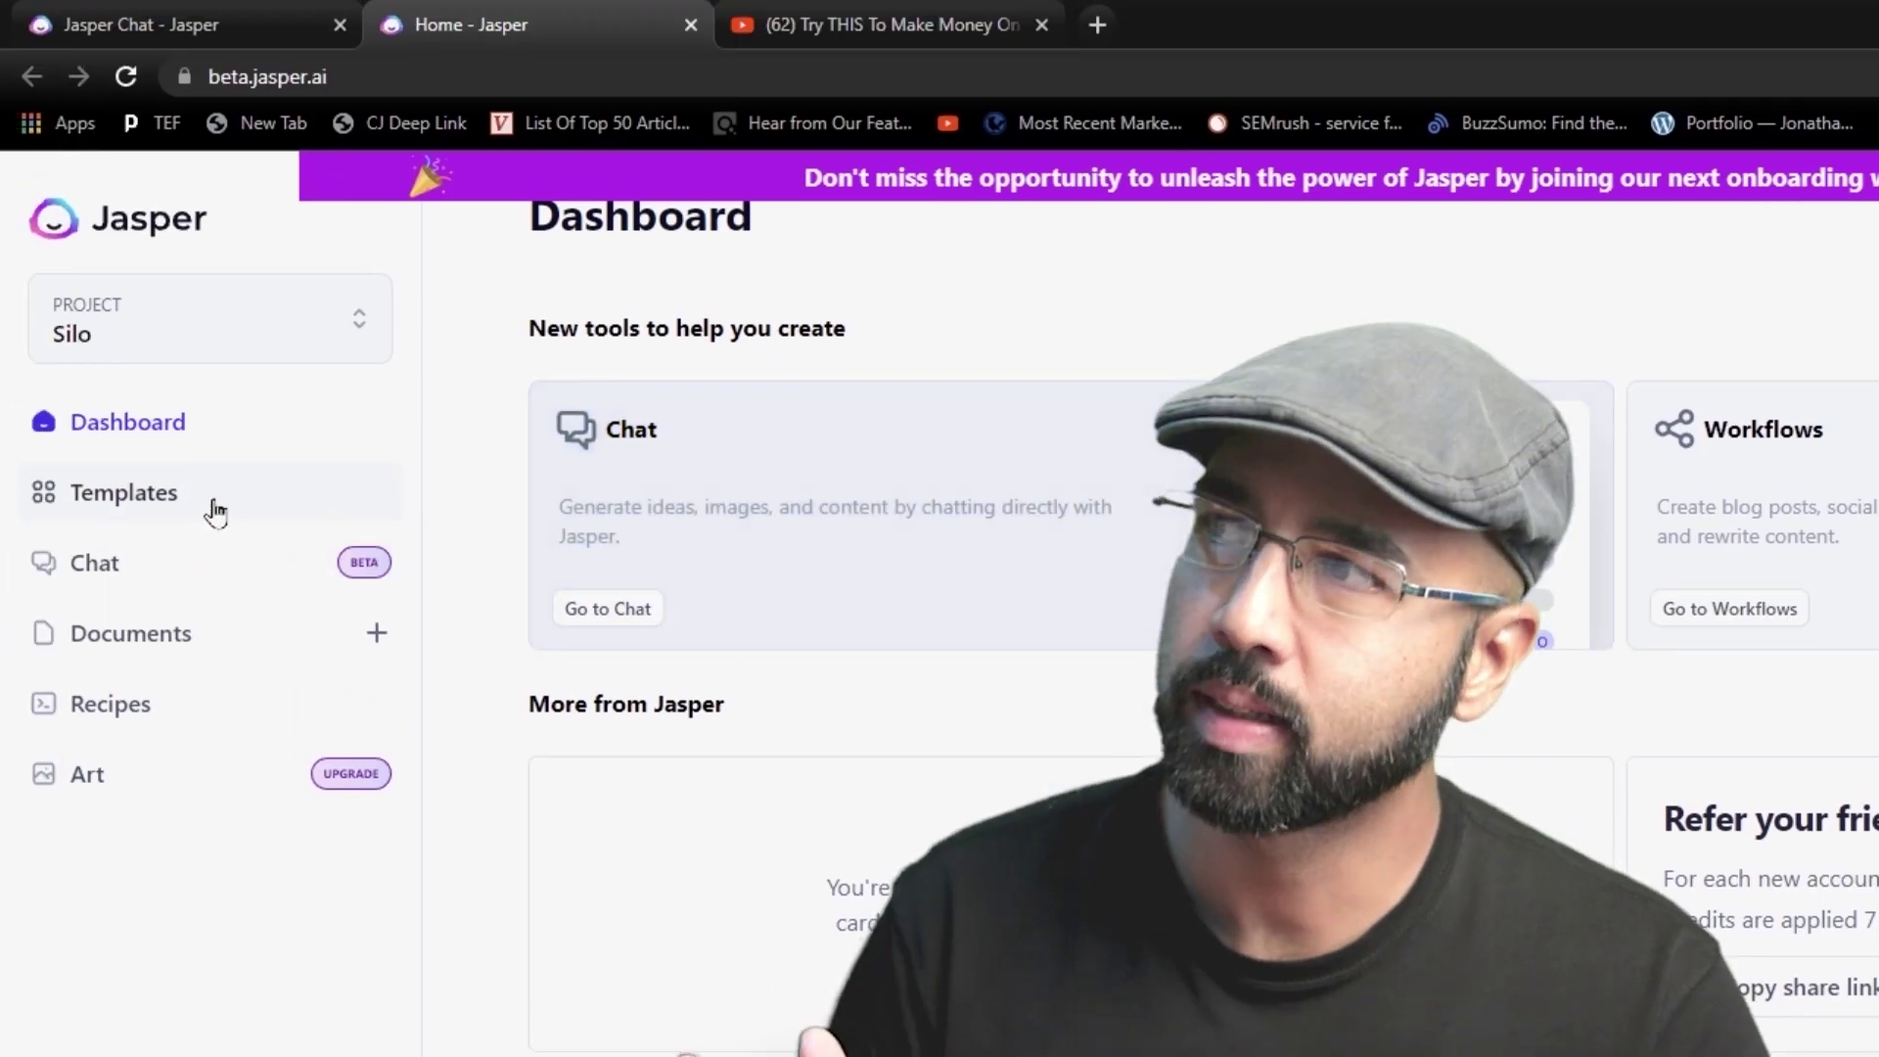
{"action": "left_click", "coordinate": [245, 480]}
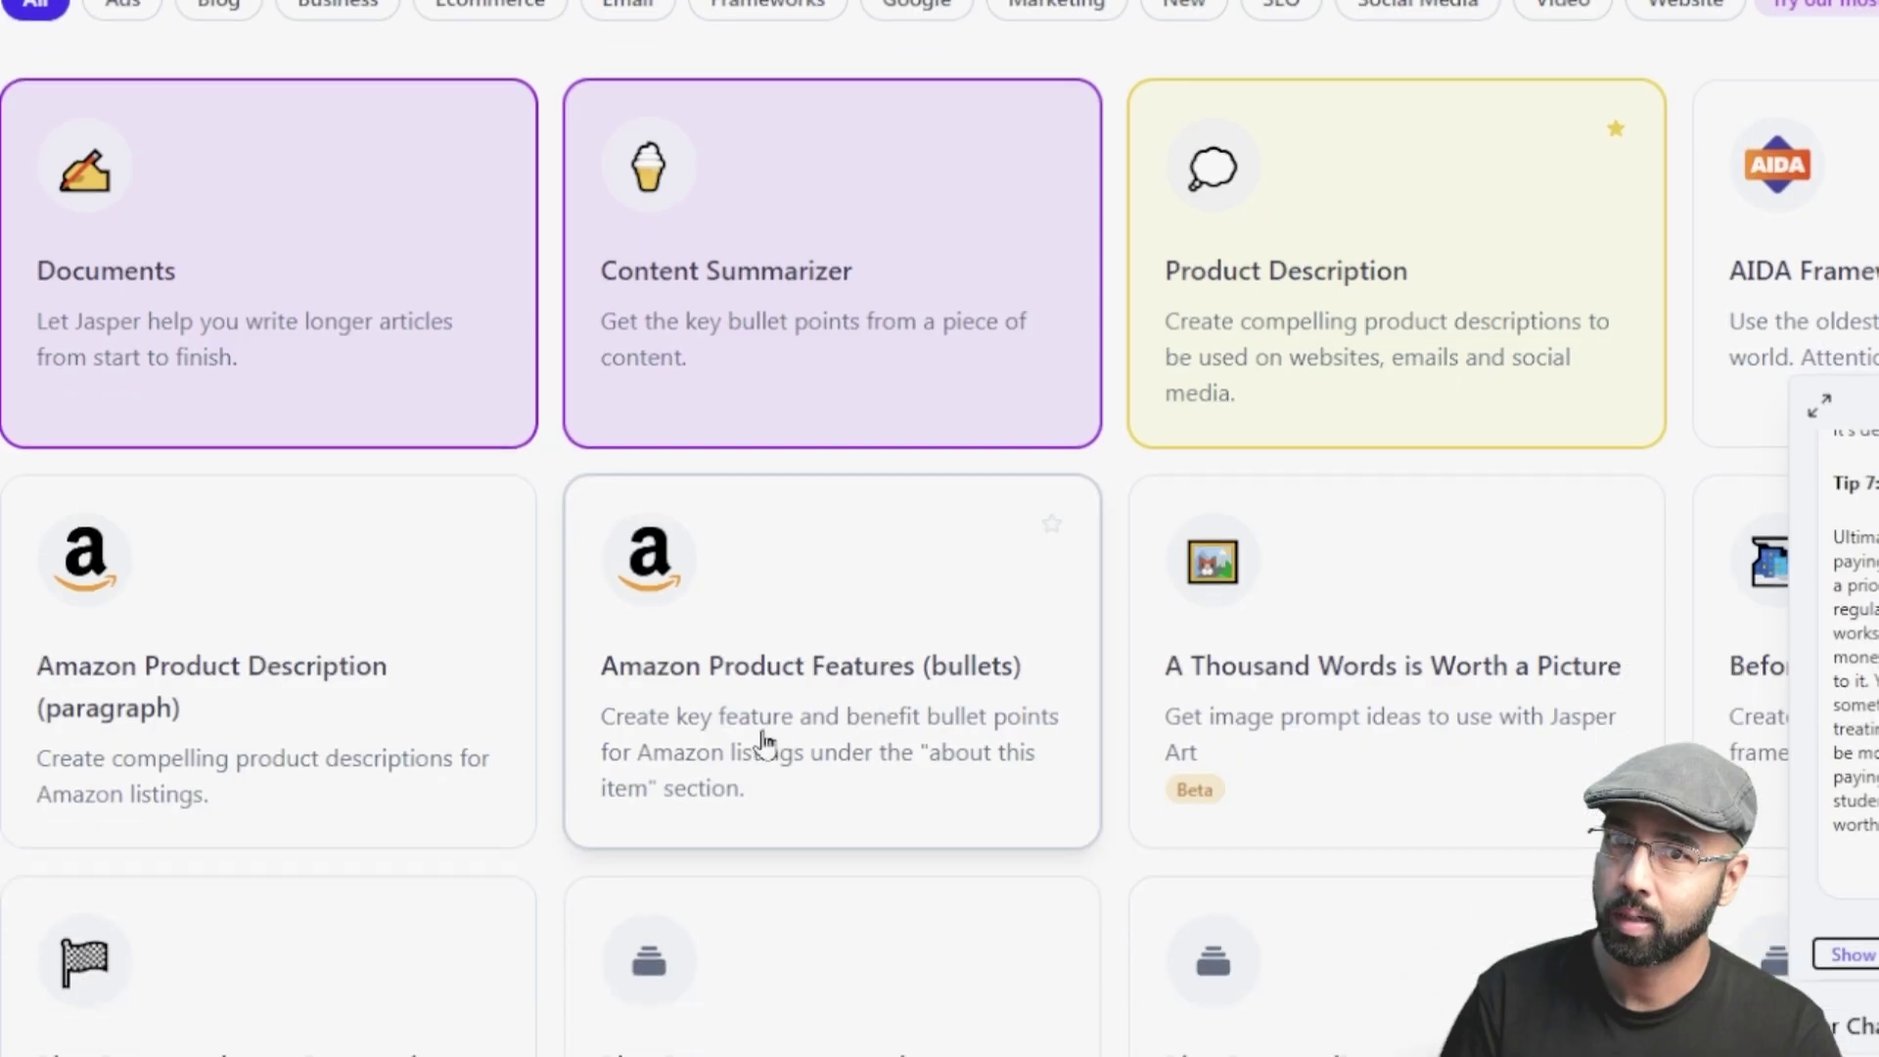
- Browse the template grid and open the most popular template, One-Shot Blog Post
{"action": "scroll", "coordinate": [780, 753], "scroll_direction": "down", "scroll_amount": 10}
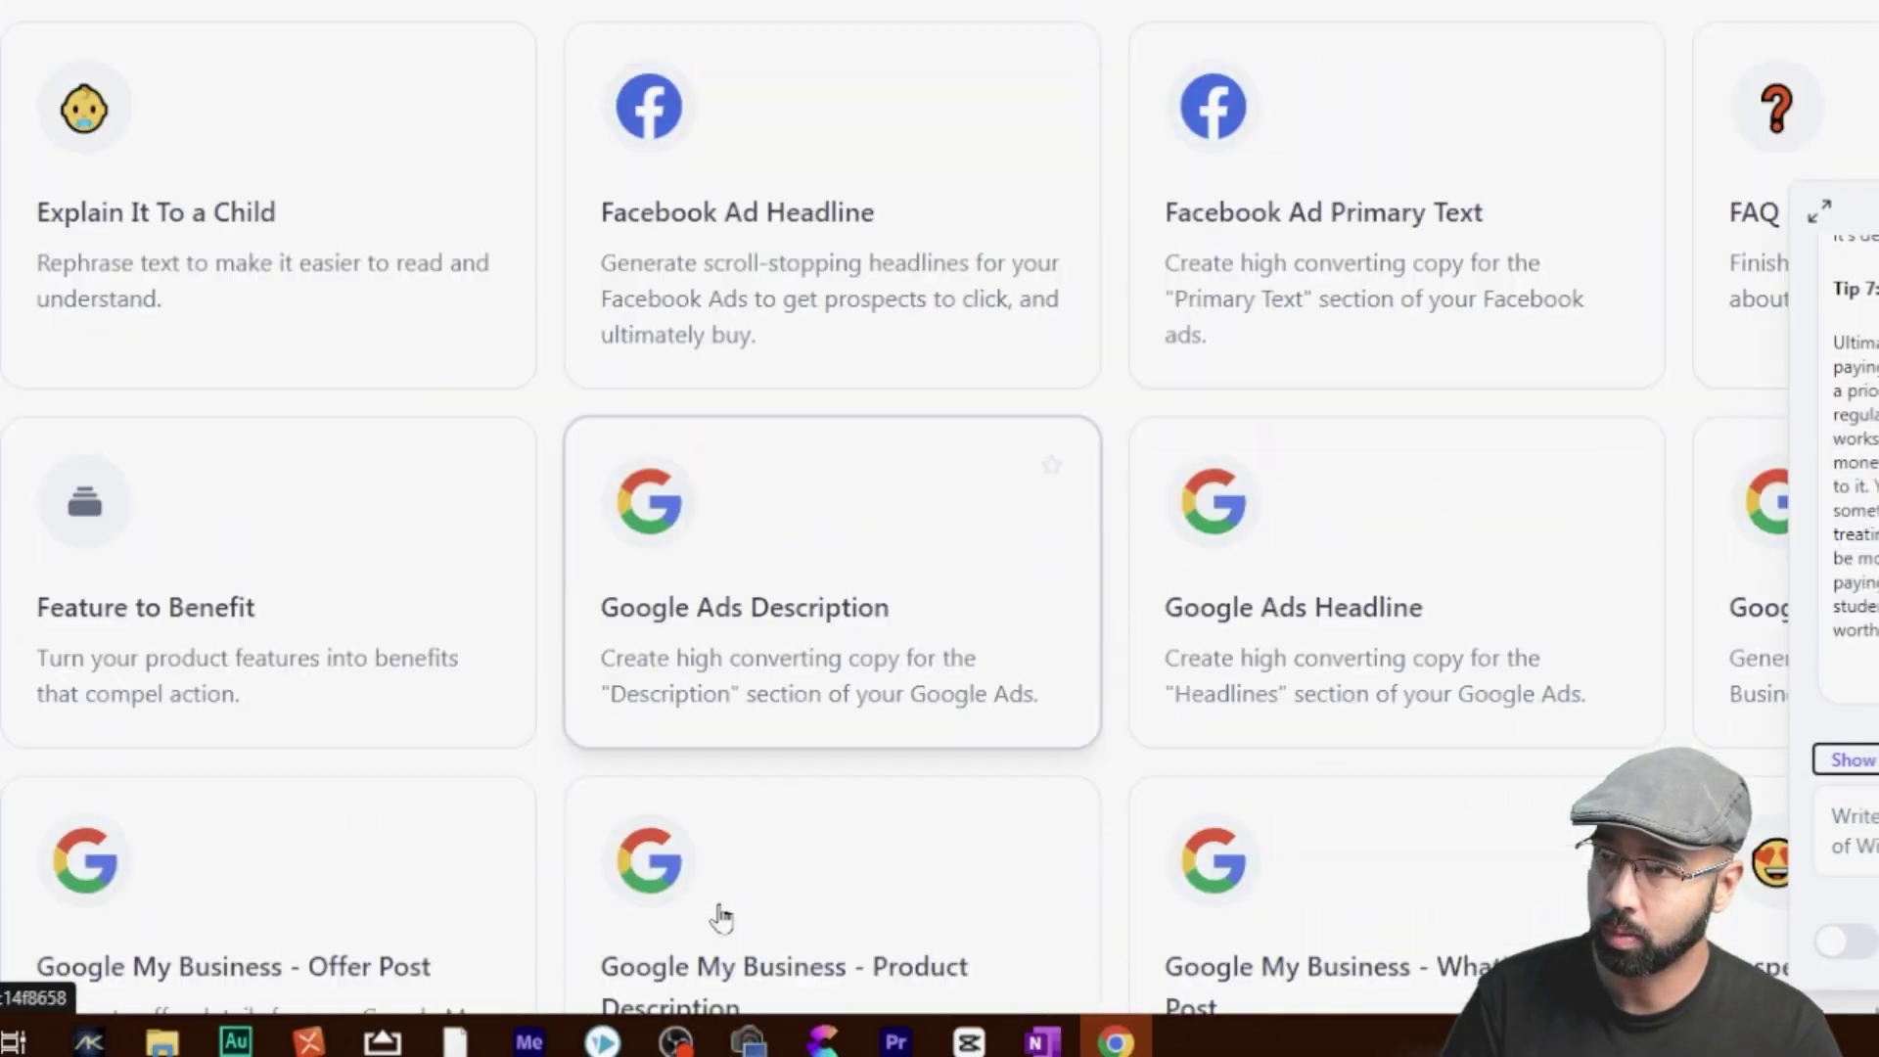
{"action": "scroll", "coordinate": [722, 925], "scroll_direction": "up", "scroll_amount": 10}
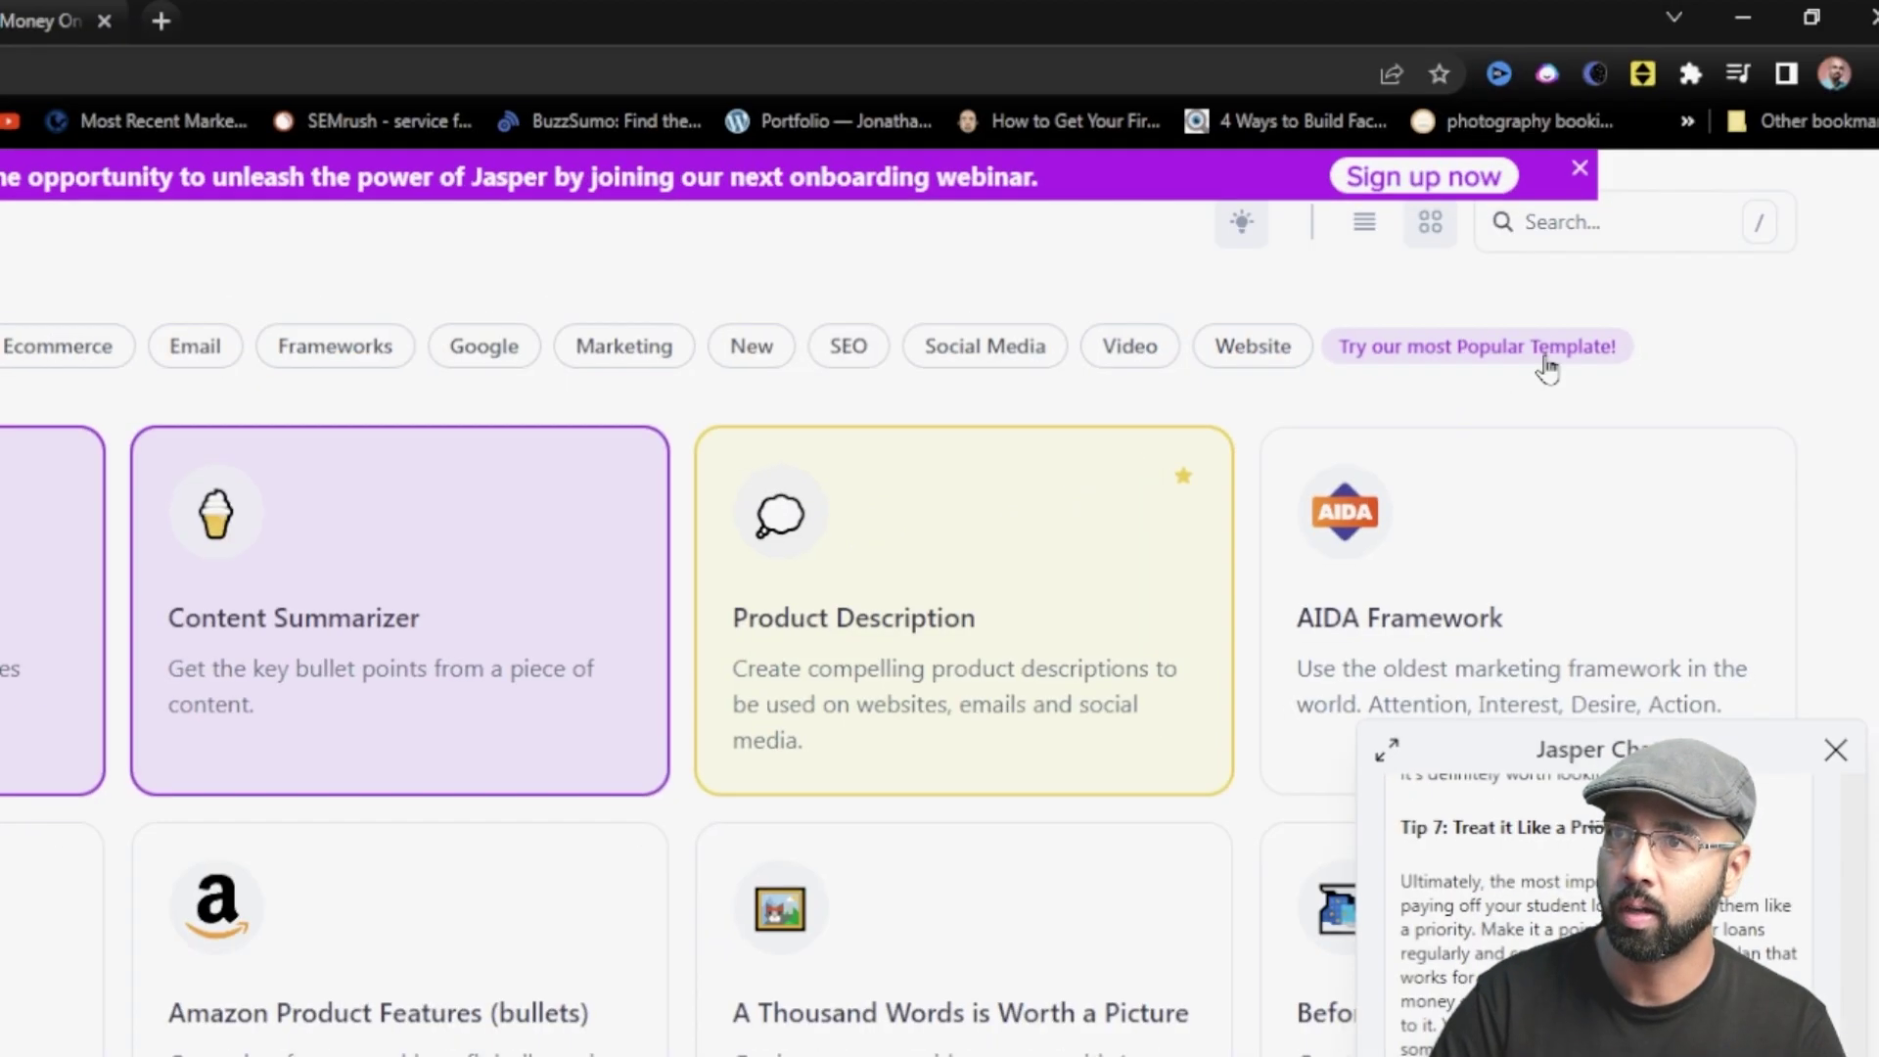
{"action": "left_click", "coordinate": [1546, 368]}
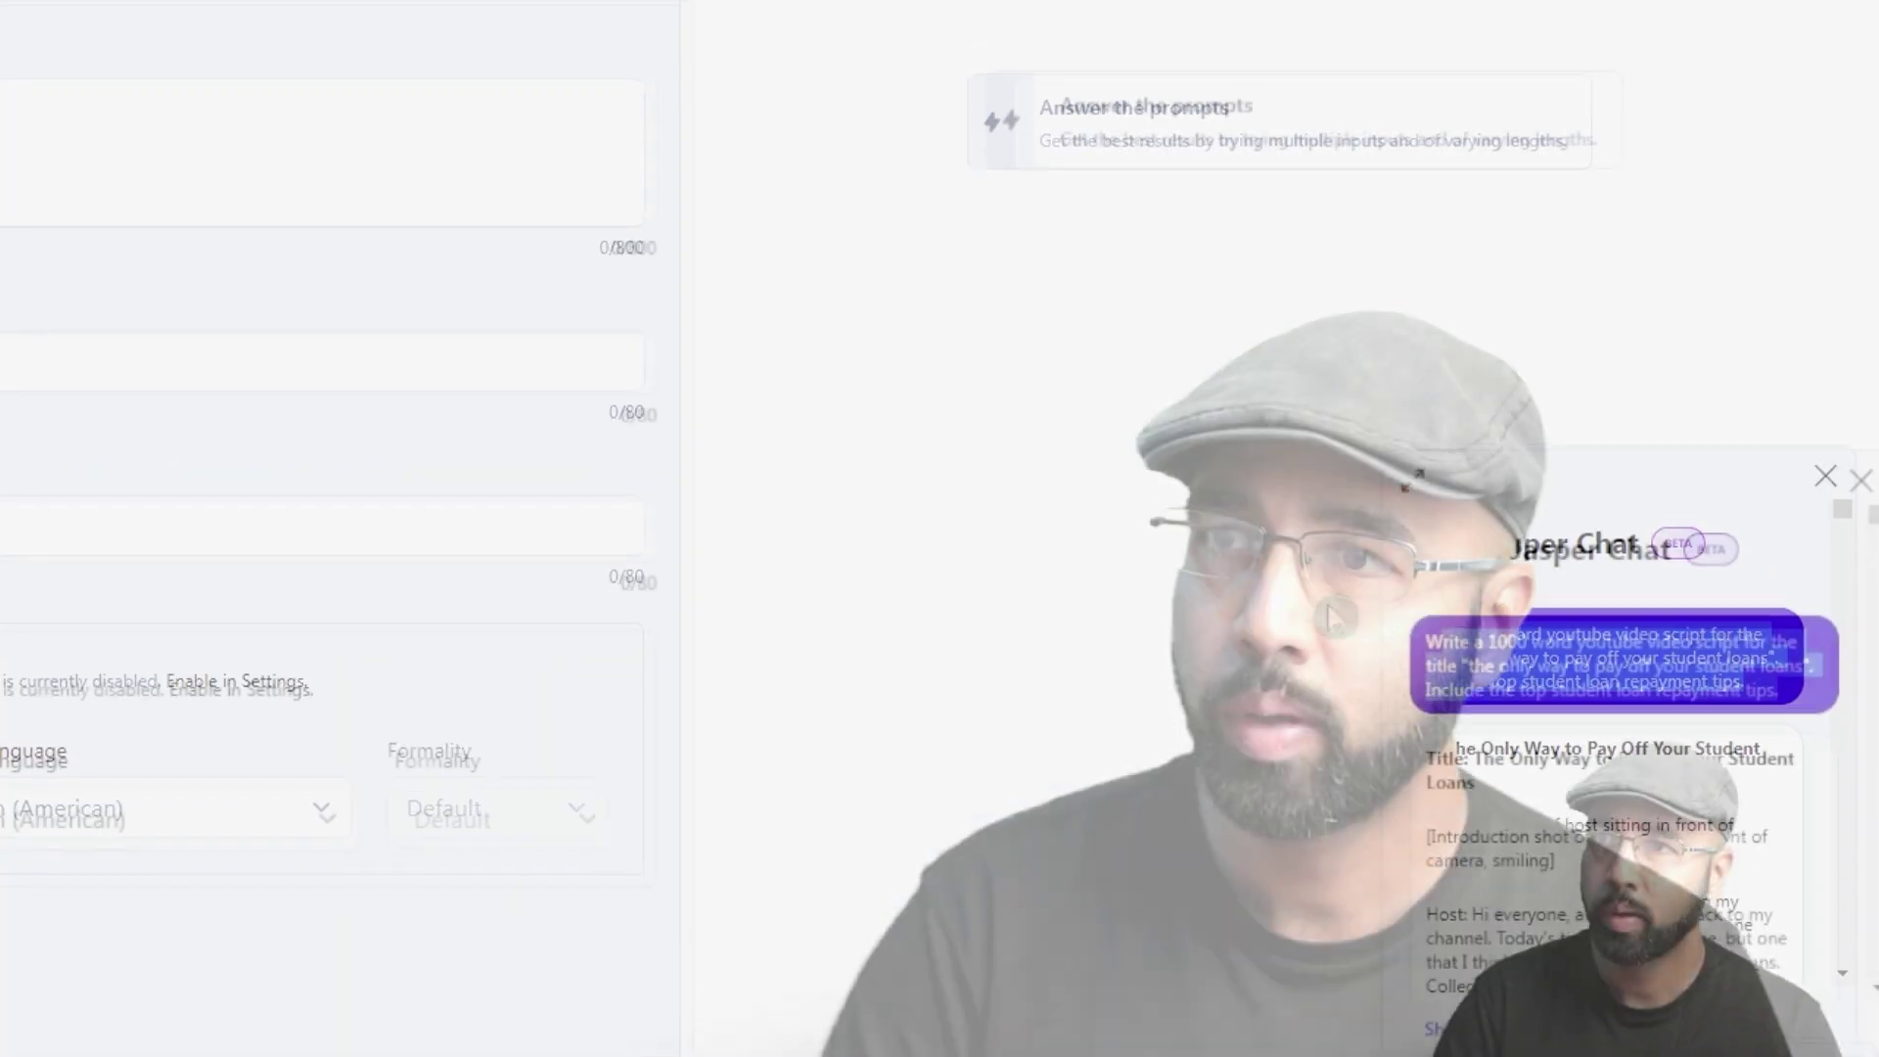
- Copy the student-loan script prompt from Chat into the Blog Topic field
{"action": "left_click_drag", "start_coordinate": [1770, 608], "coordinate": [1418, 518]}
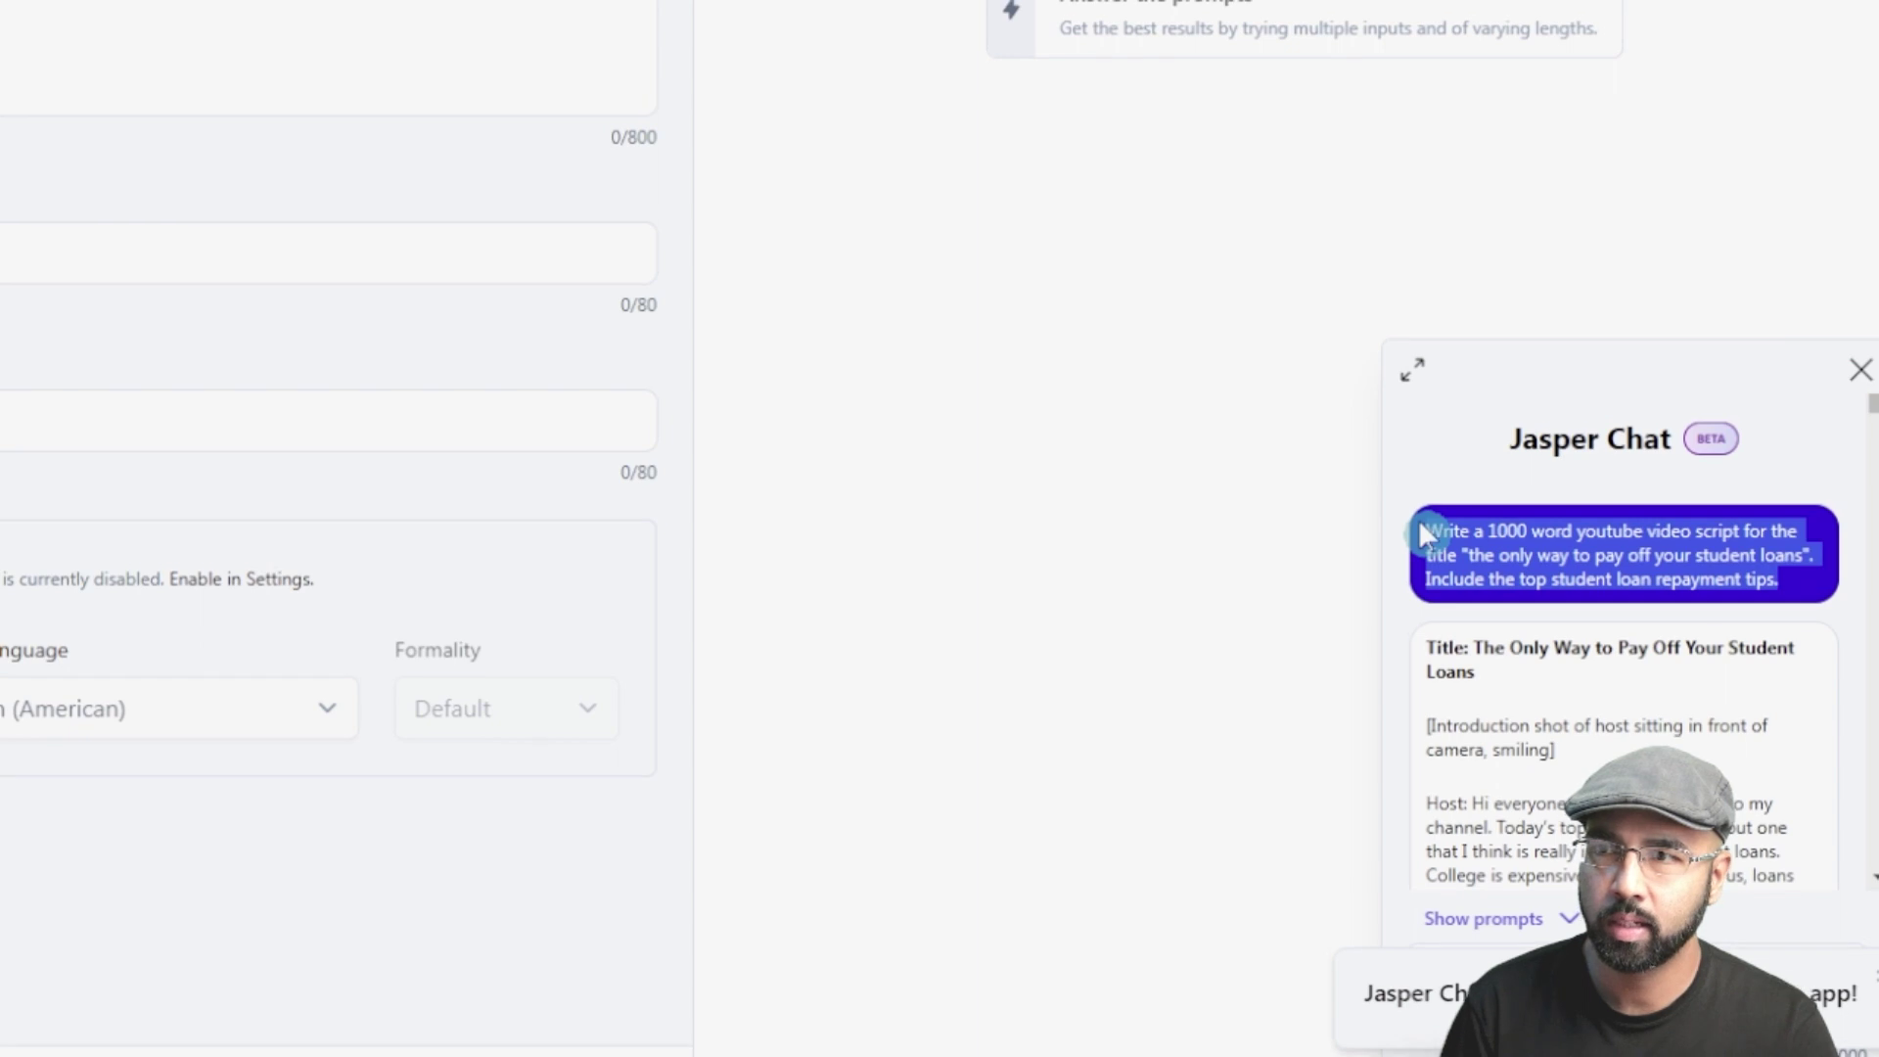
{"action": "right_click", "coordinate": [1548, 548]}
{"action": "left_click", "coordinate": [1548, 558]}
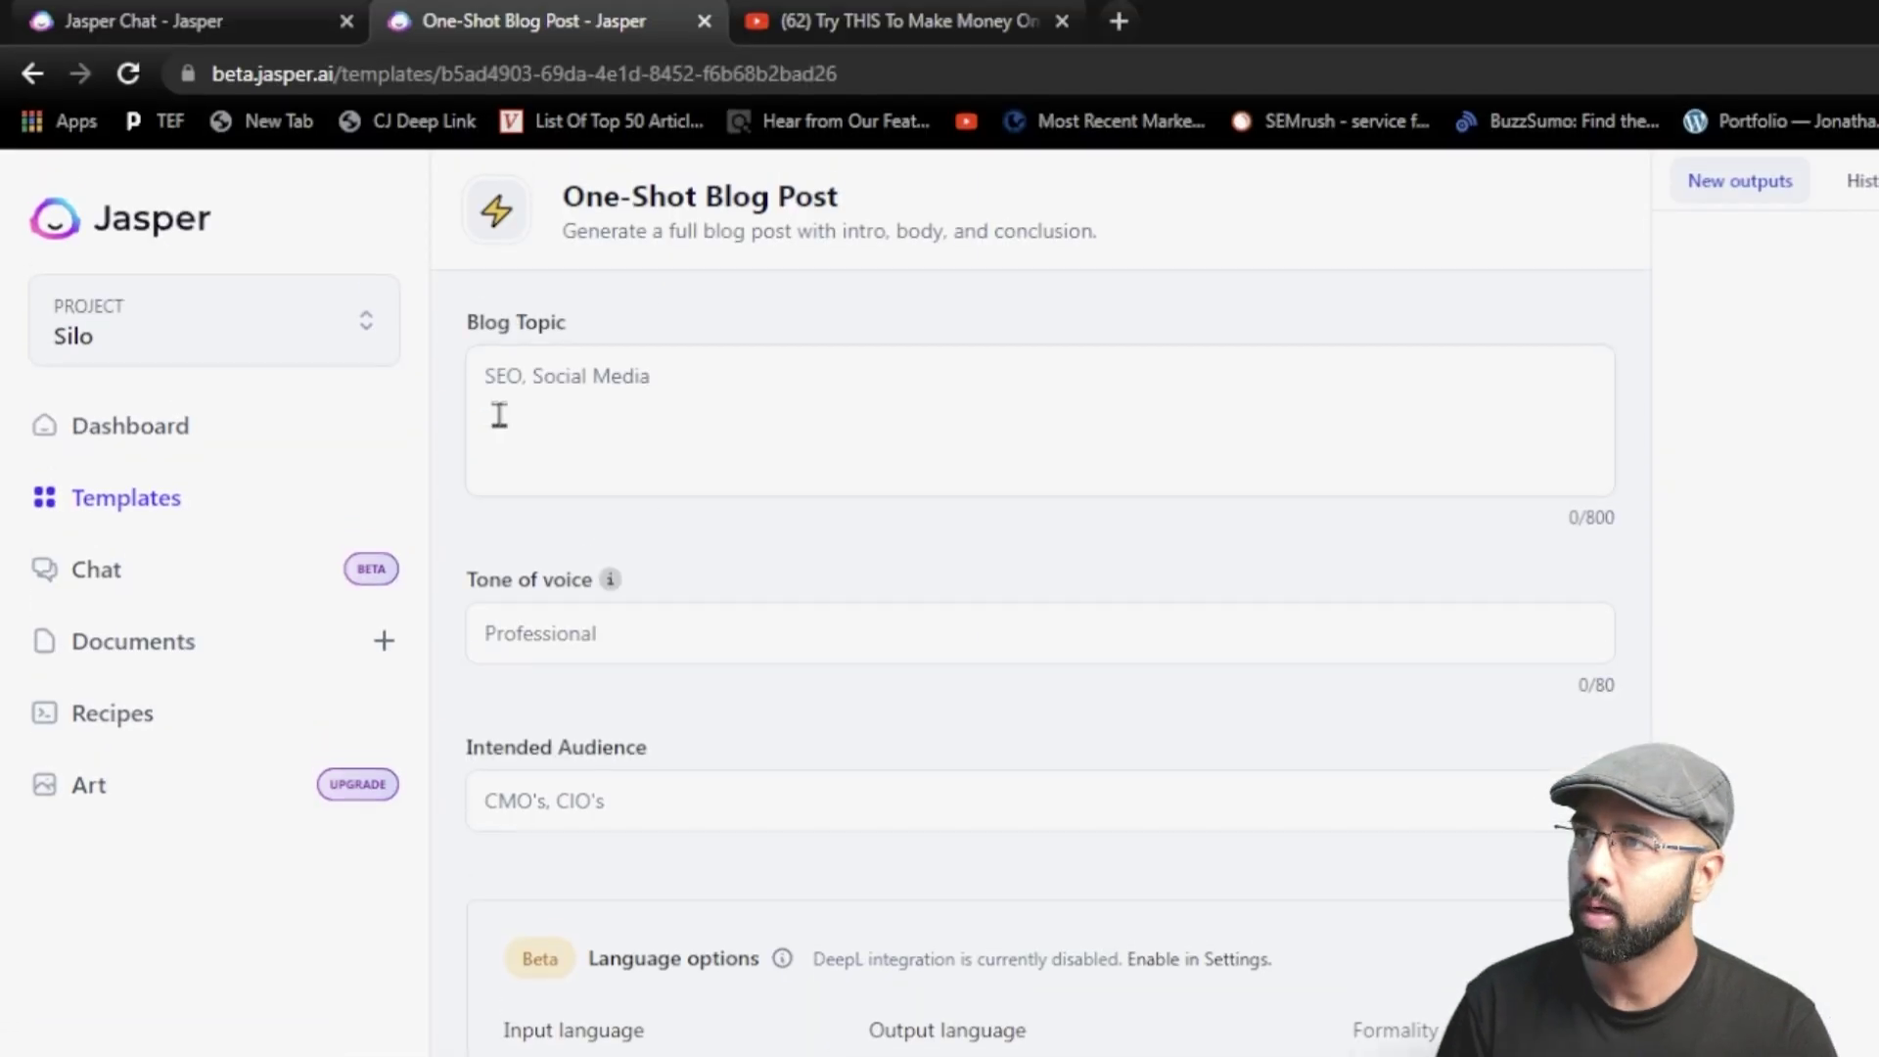
{"action": "right_click", "coordinate": [628, 396]}
{"action": "left_click", "coordinate": [732, 556]}
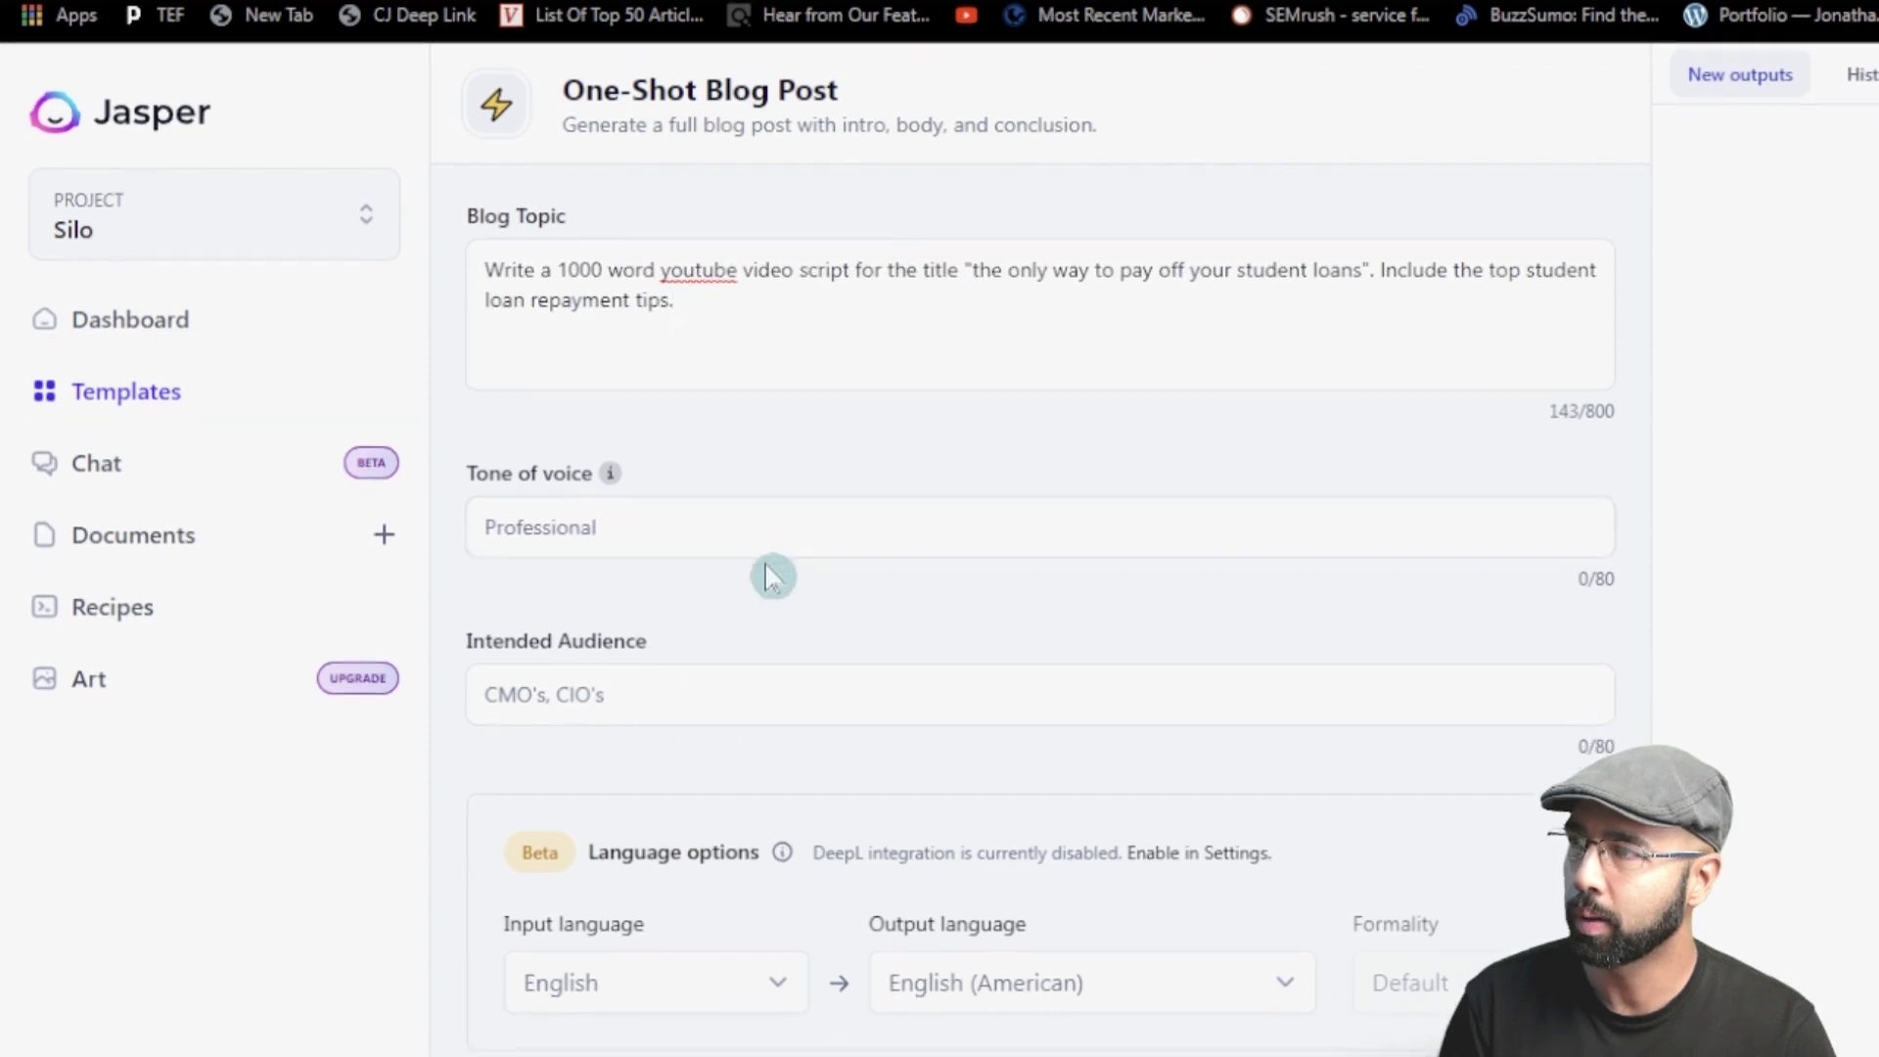
- Set the Intended Audience to College Student
{"action": "left_click", "coordinate": [605, 697]}
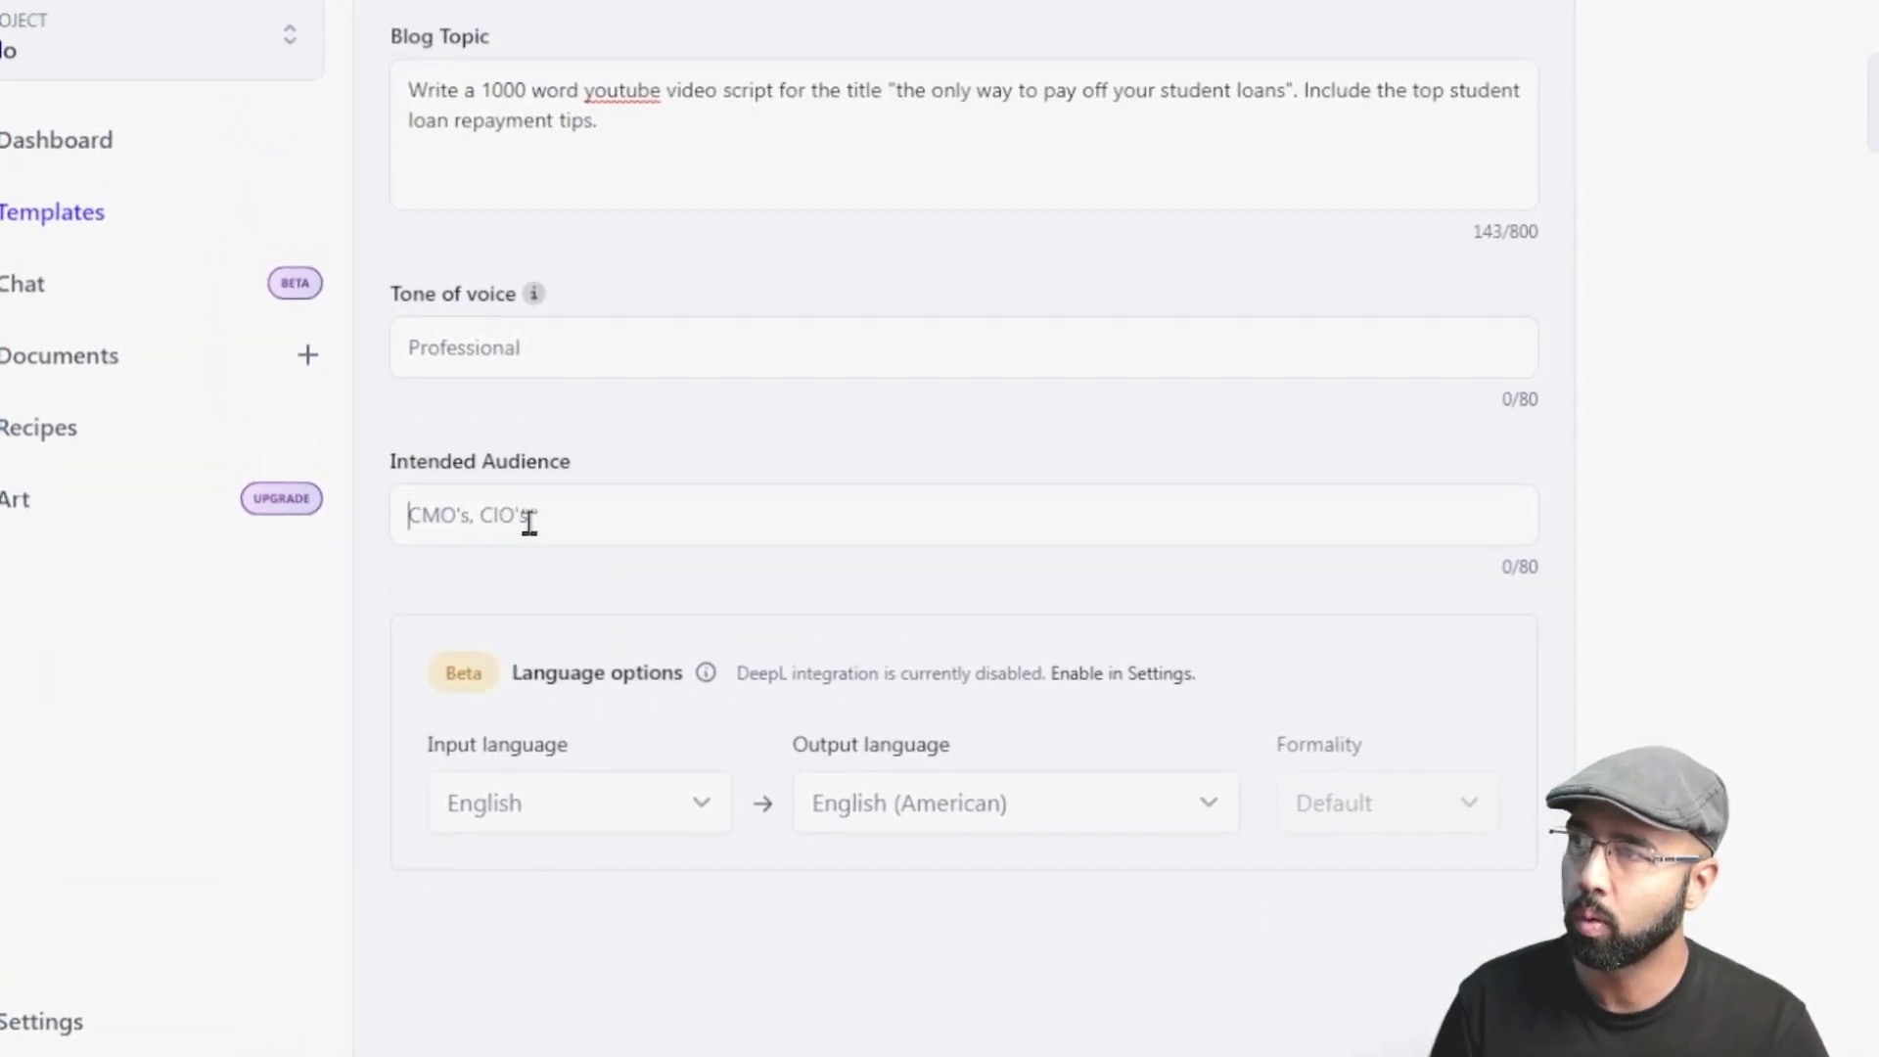
{"action": "left_click", "coordinate": [582, 553]}
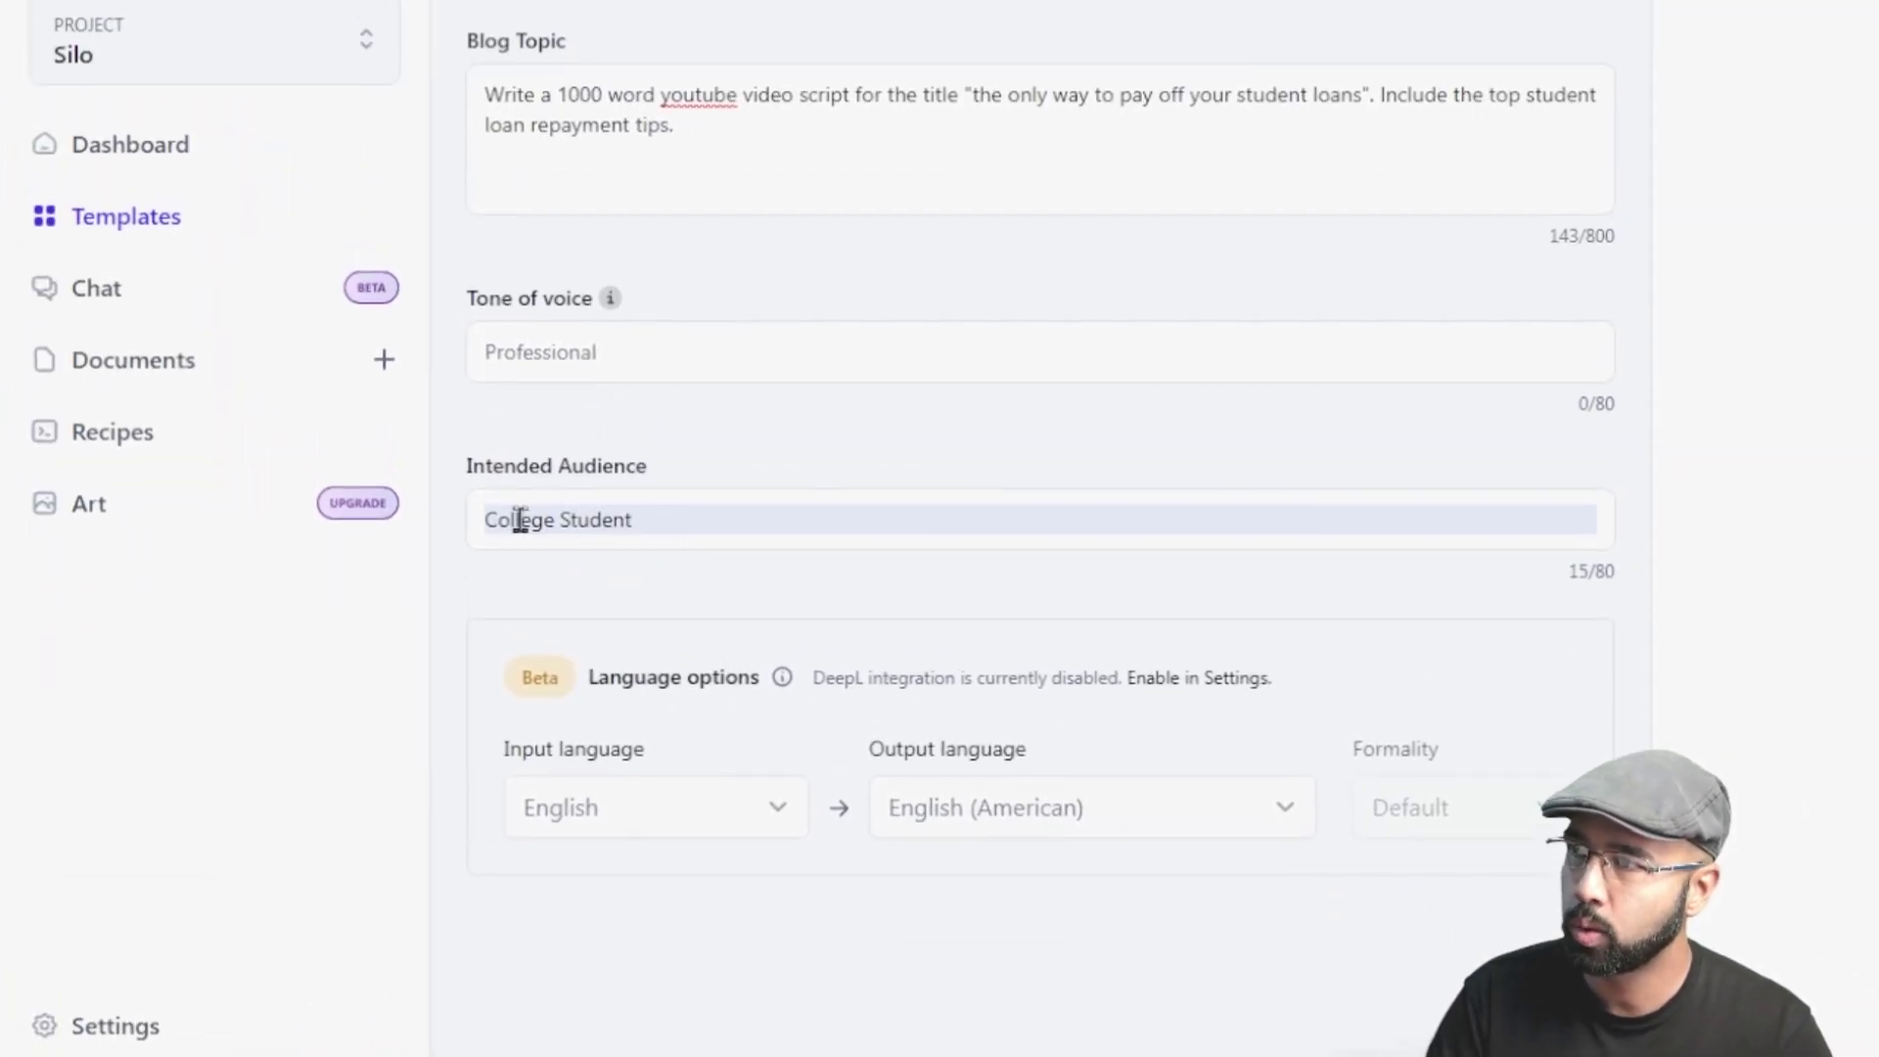
{"action": "triple_click", "coordinate": [519, 520]}
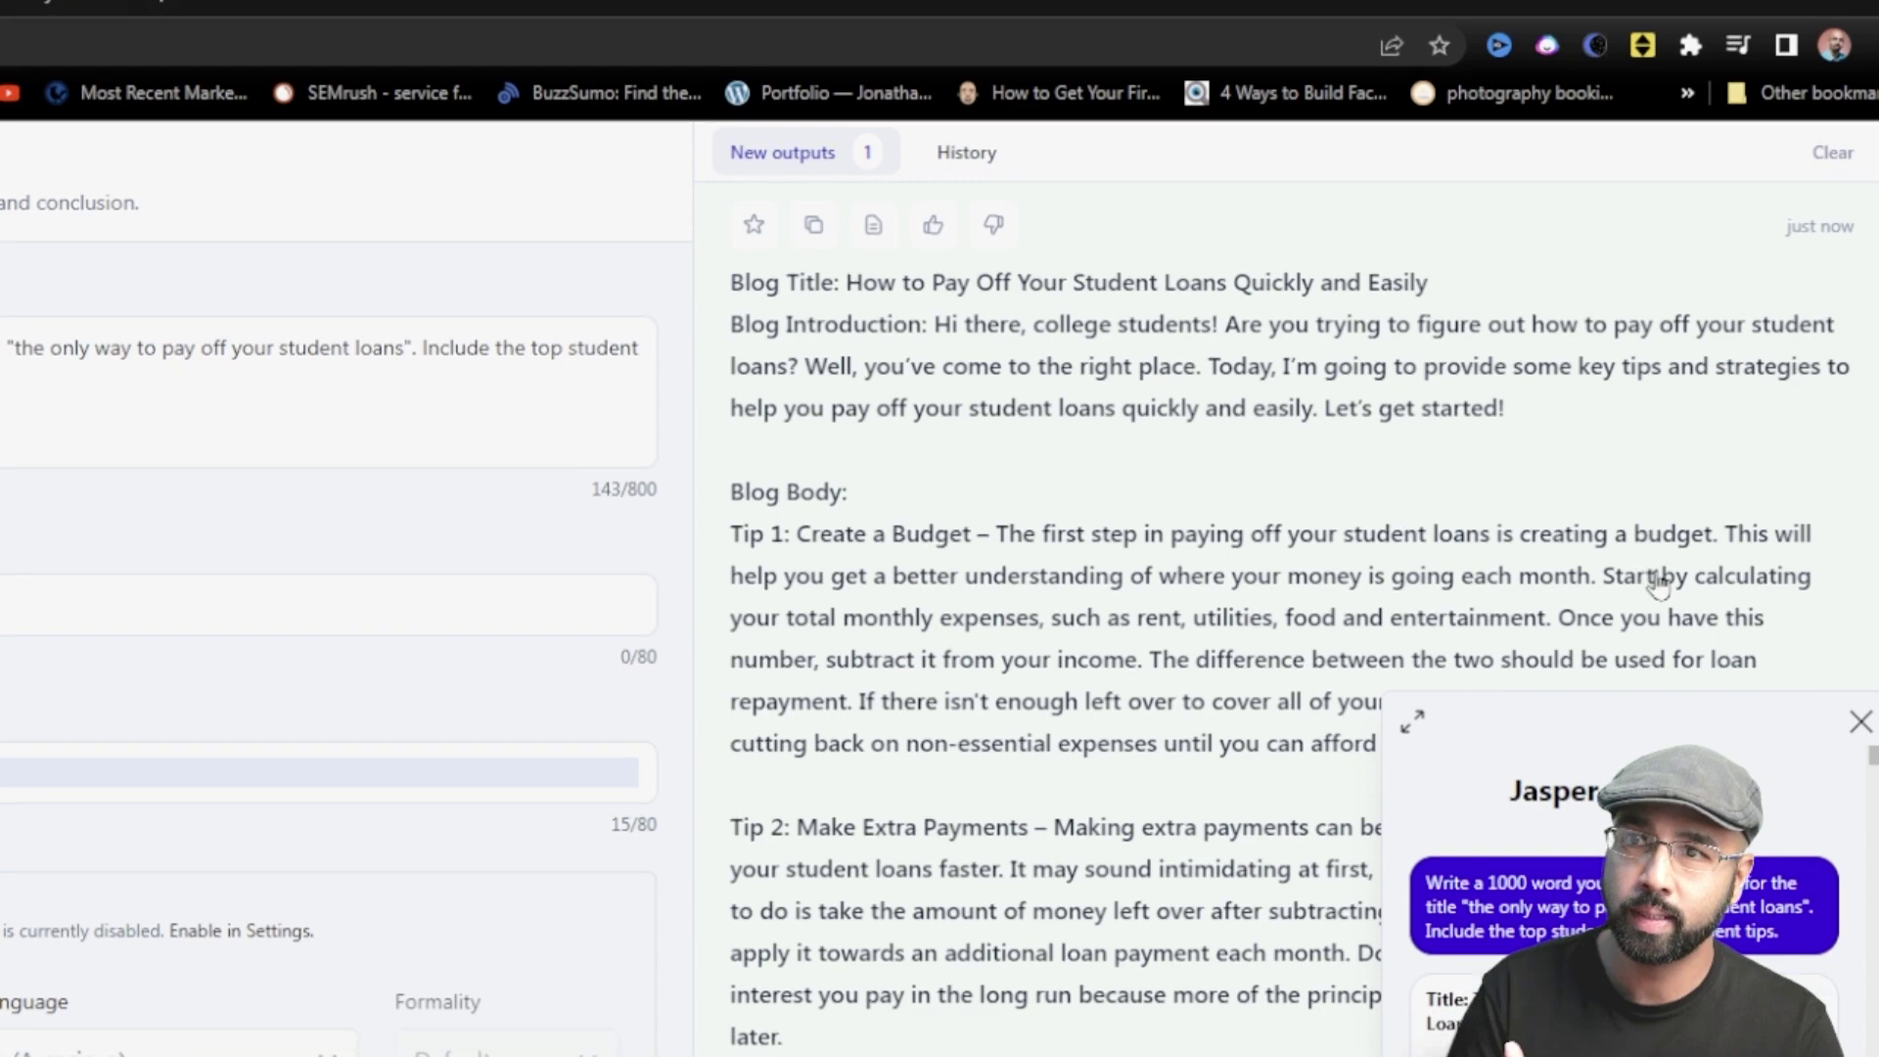
- Review the generated student-loan blog post in the full editing view, then close it
{"action": "scroll", "coordinate": [1077, 685], "scroll_direction": "down", "scroll_amount": 1}
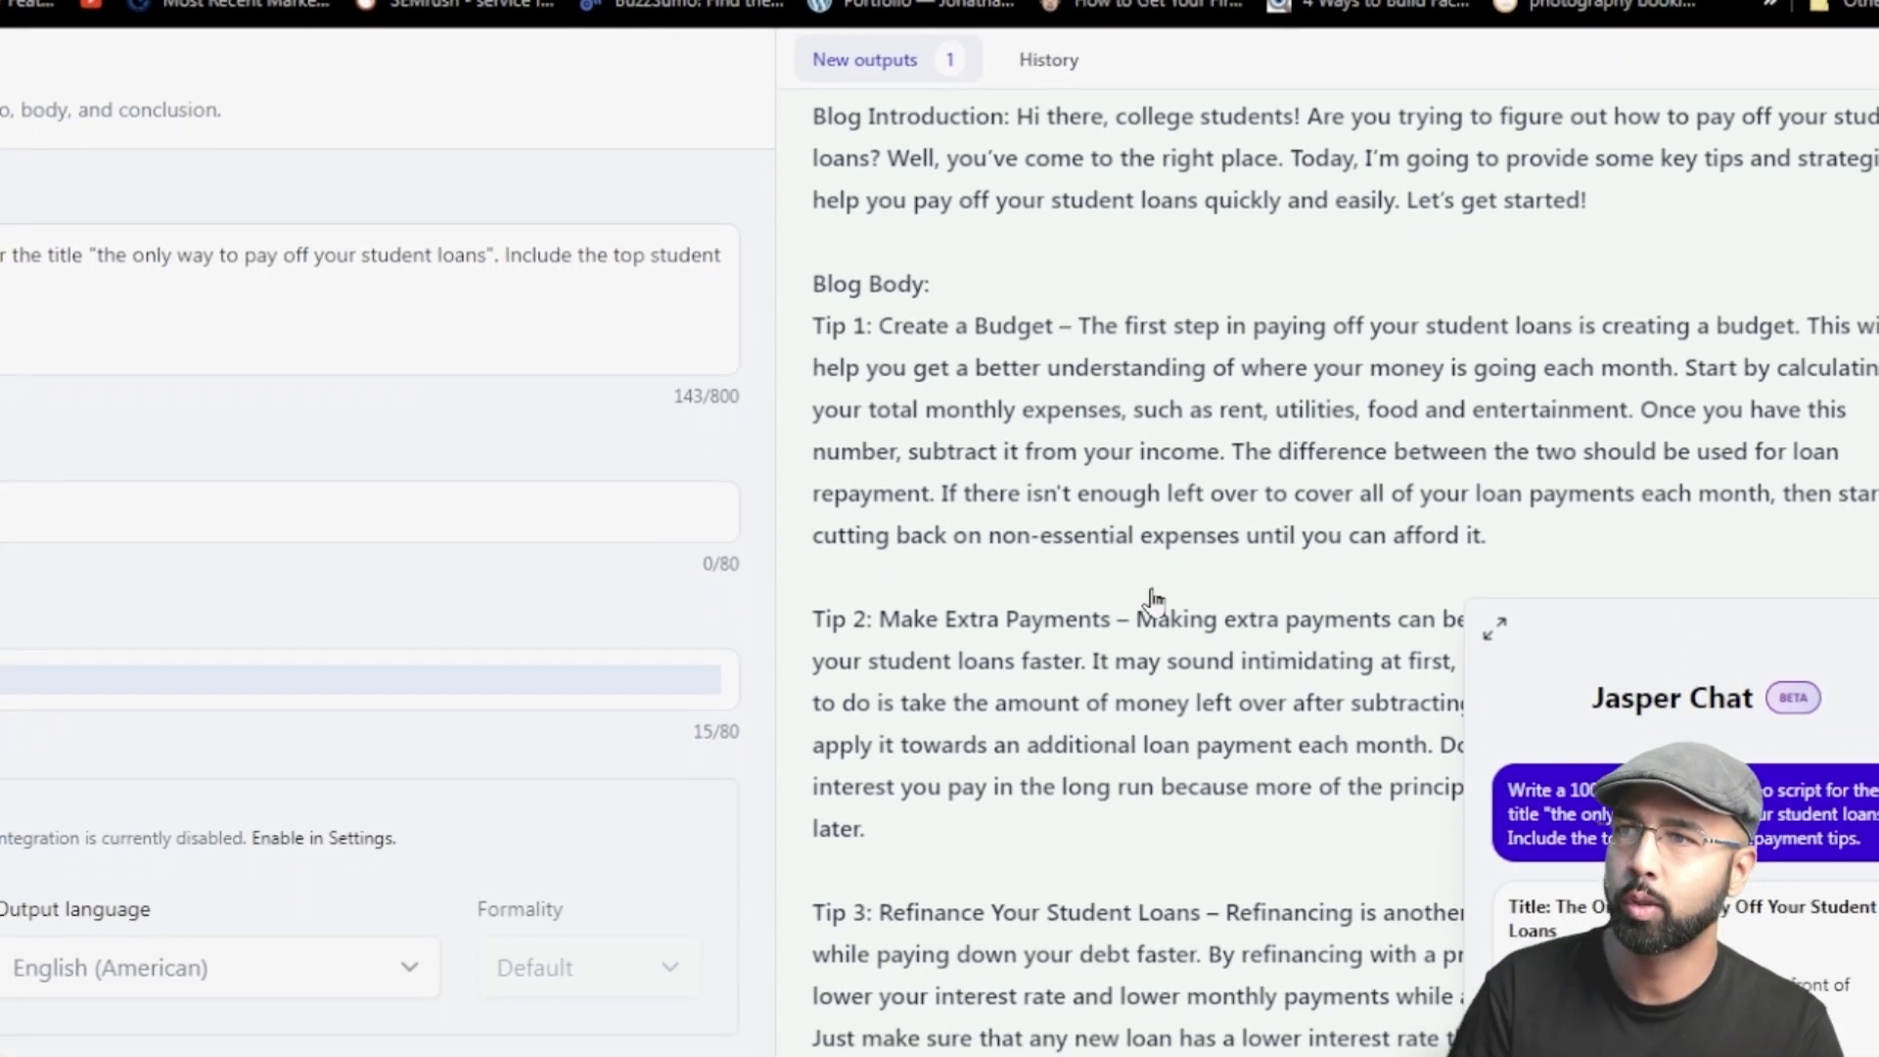
{"action": "scroll", "coordinate": [1165, 577], "scroll_direction": "up", "scroll_amount": 1}
{"action": "left_click", "coordinate": [1183, 551]}
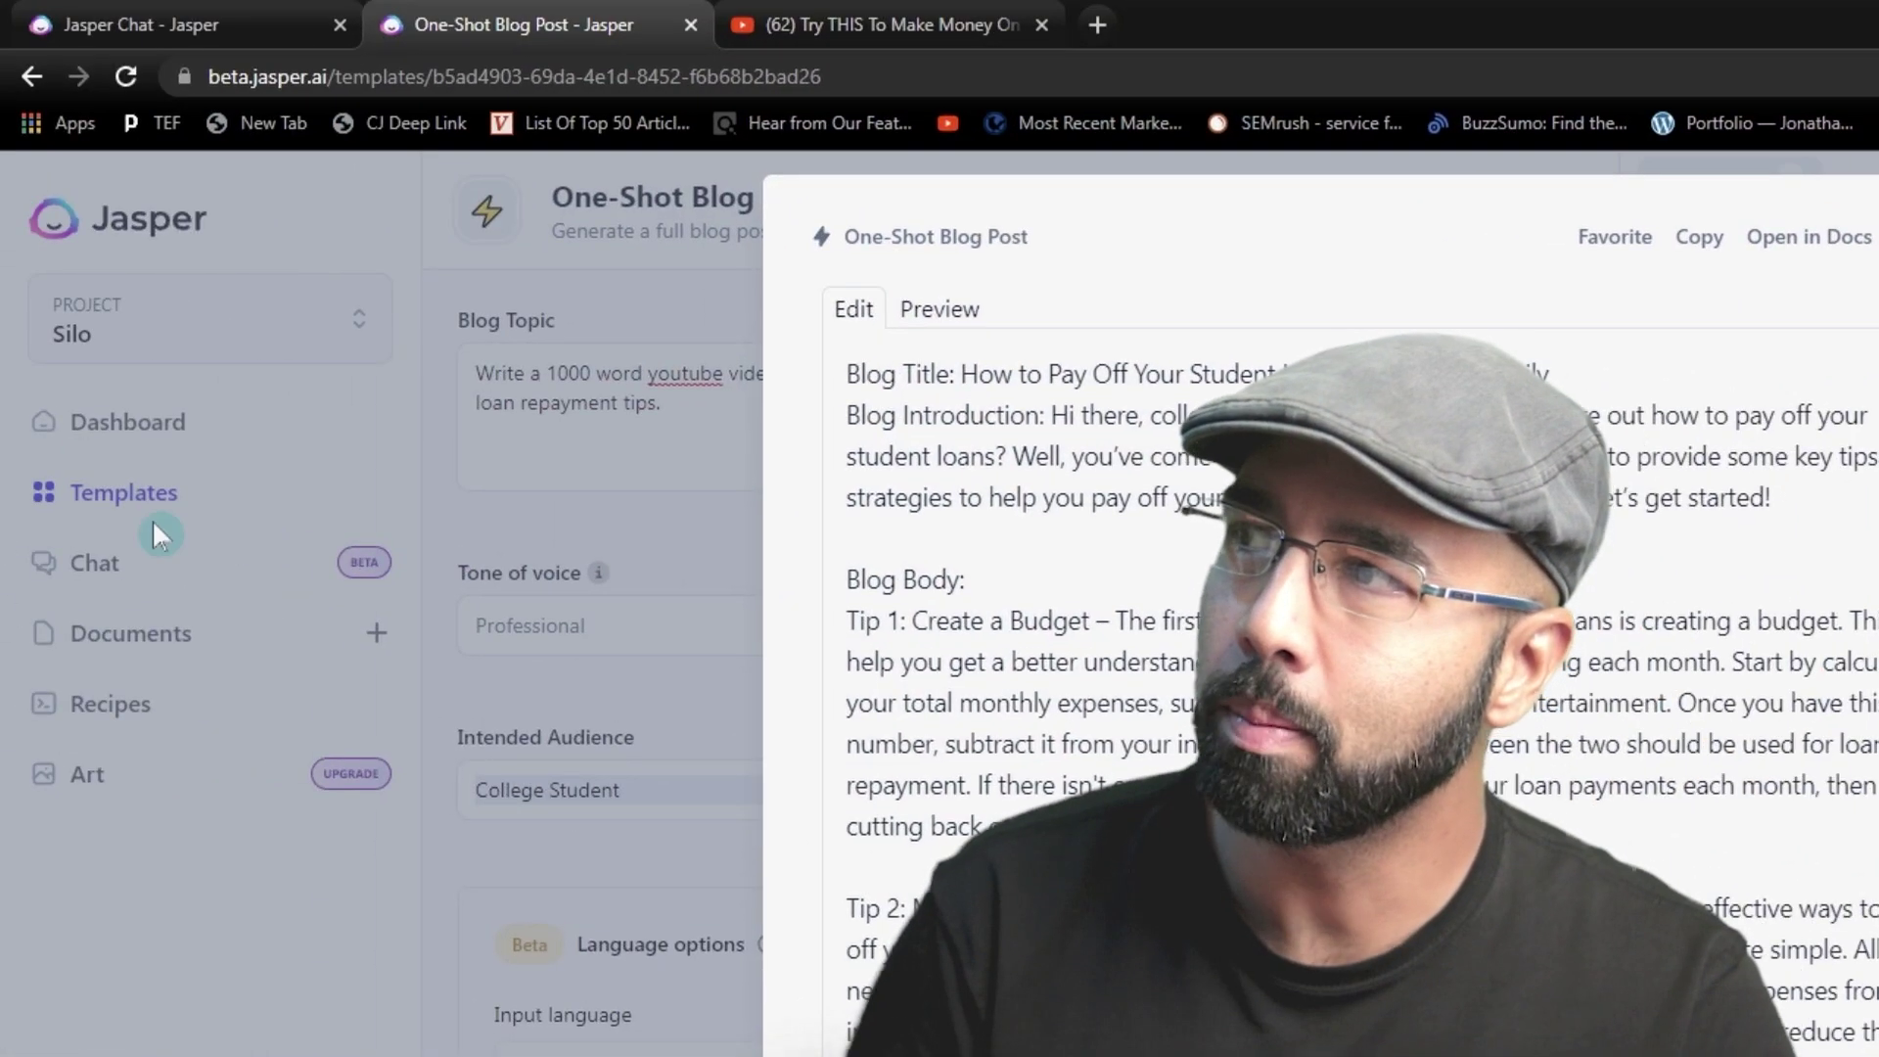
{"action": "left_click", "coordinate": [164, 511]}
- Search the templates for 'story' and bring up the Creative Story template
{"action": "left_click", "coordinate": [164, 511]}
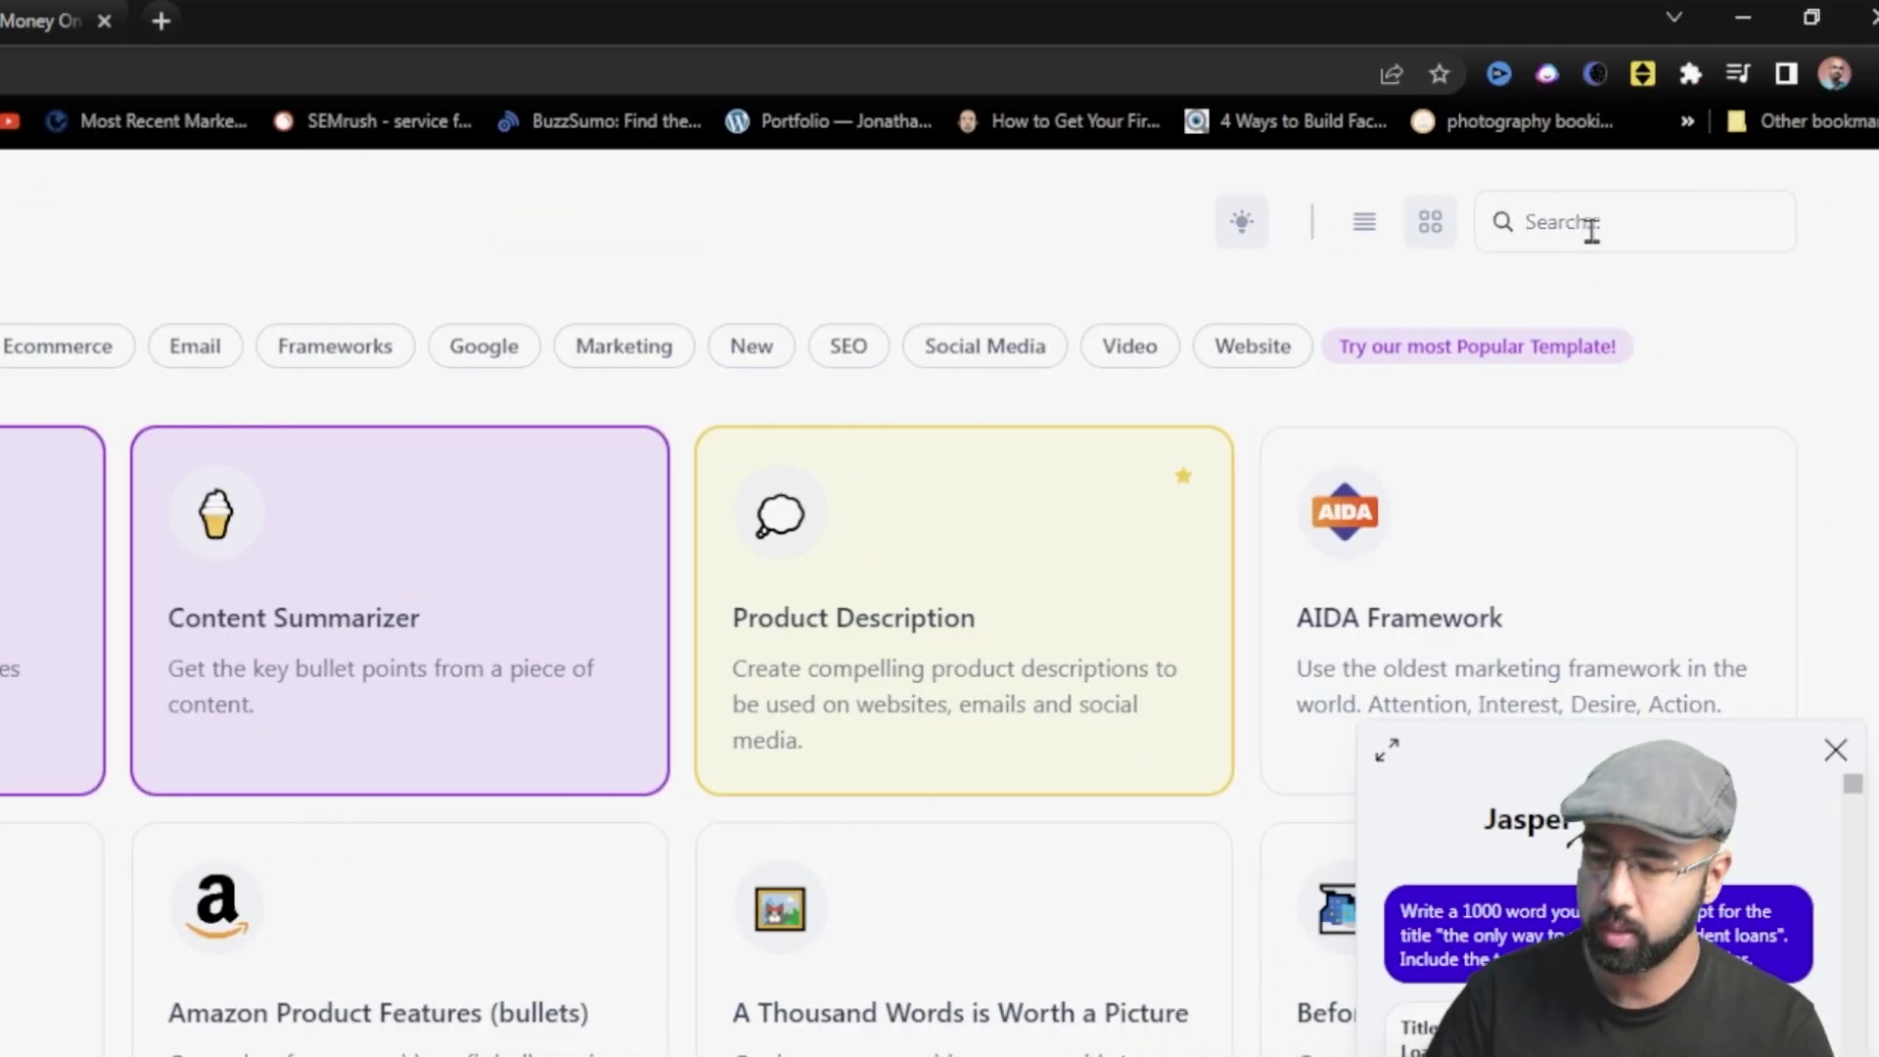
{"action": "type", "text": "story"}
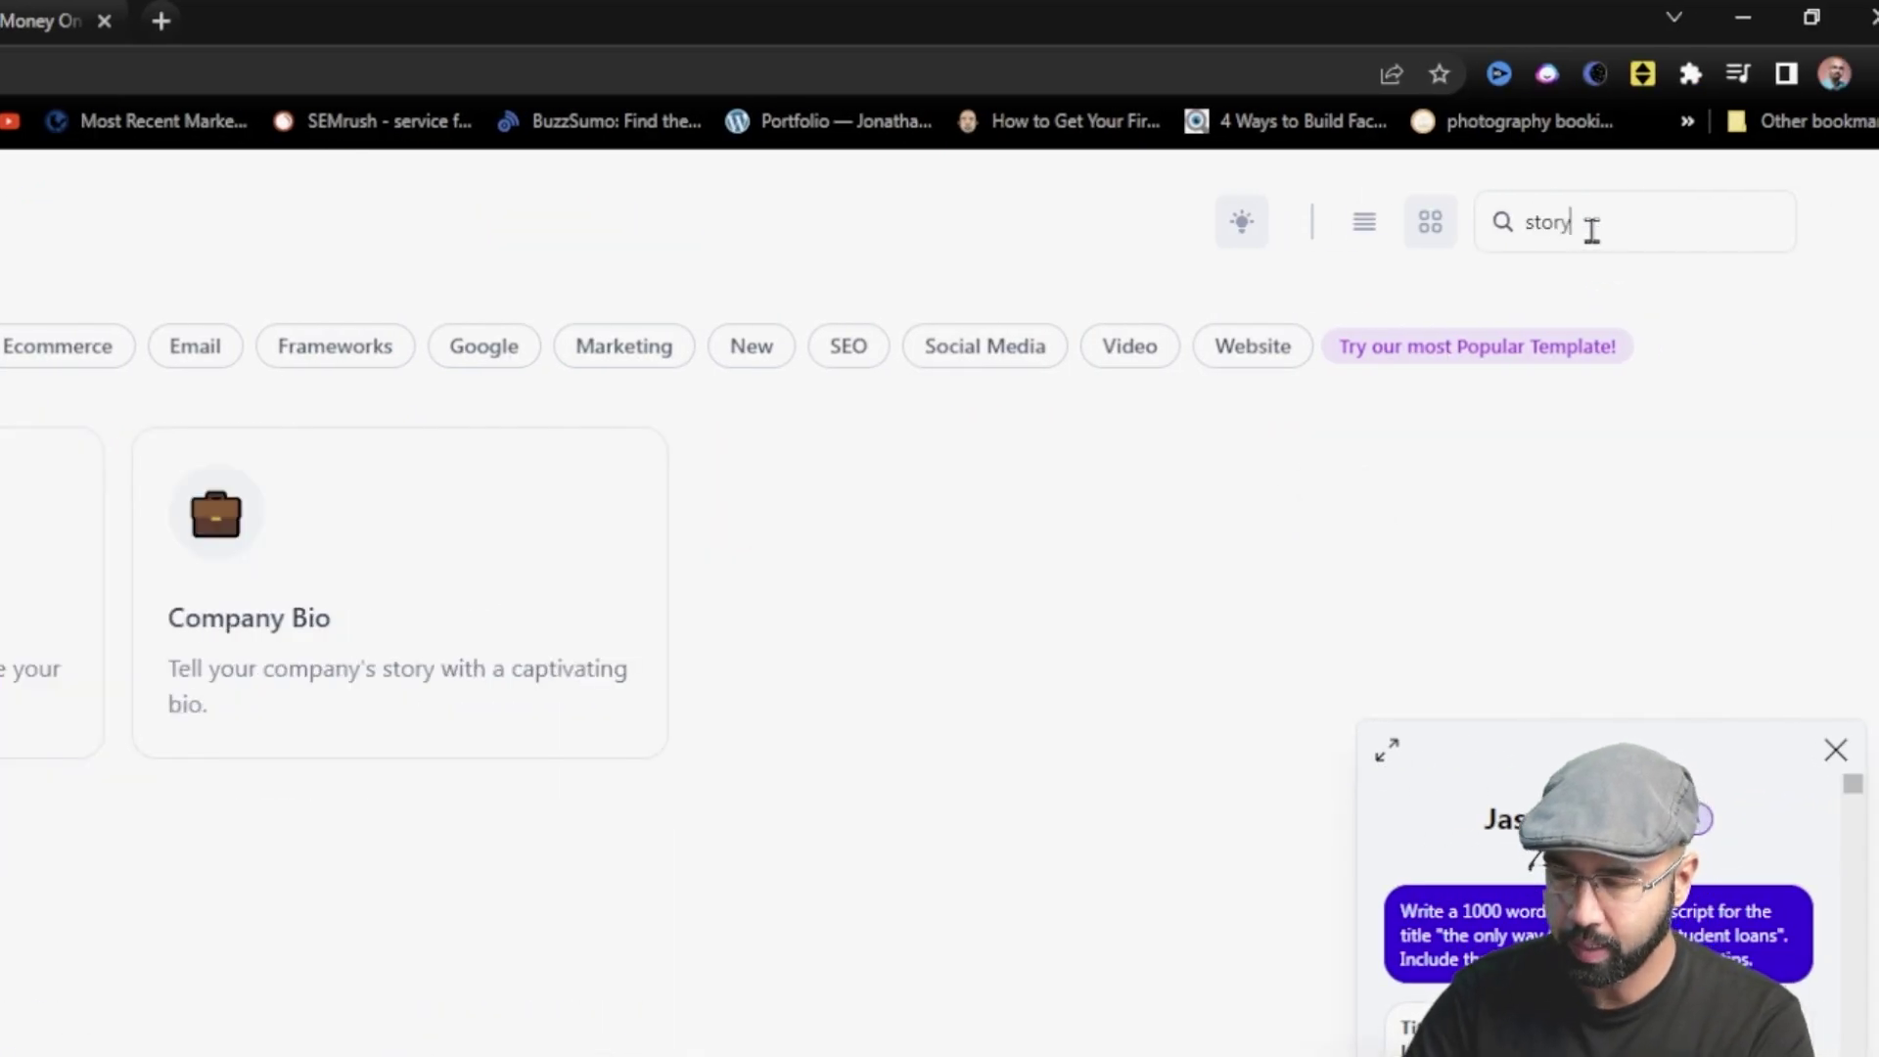
{"action": "key", "text": "Return"}
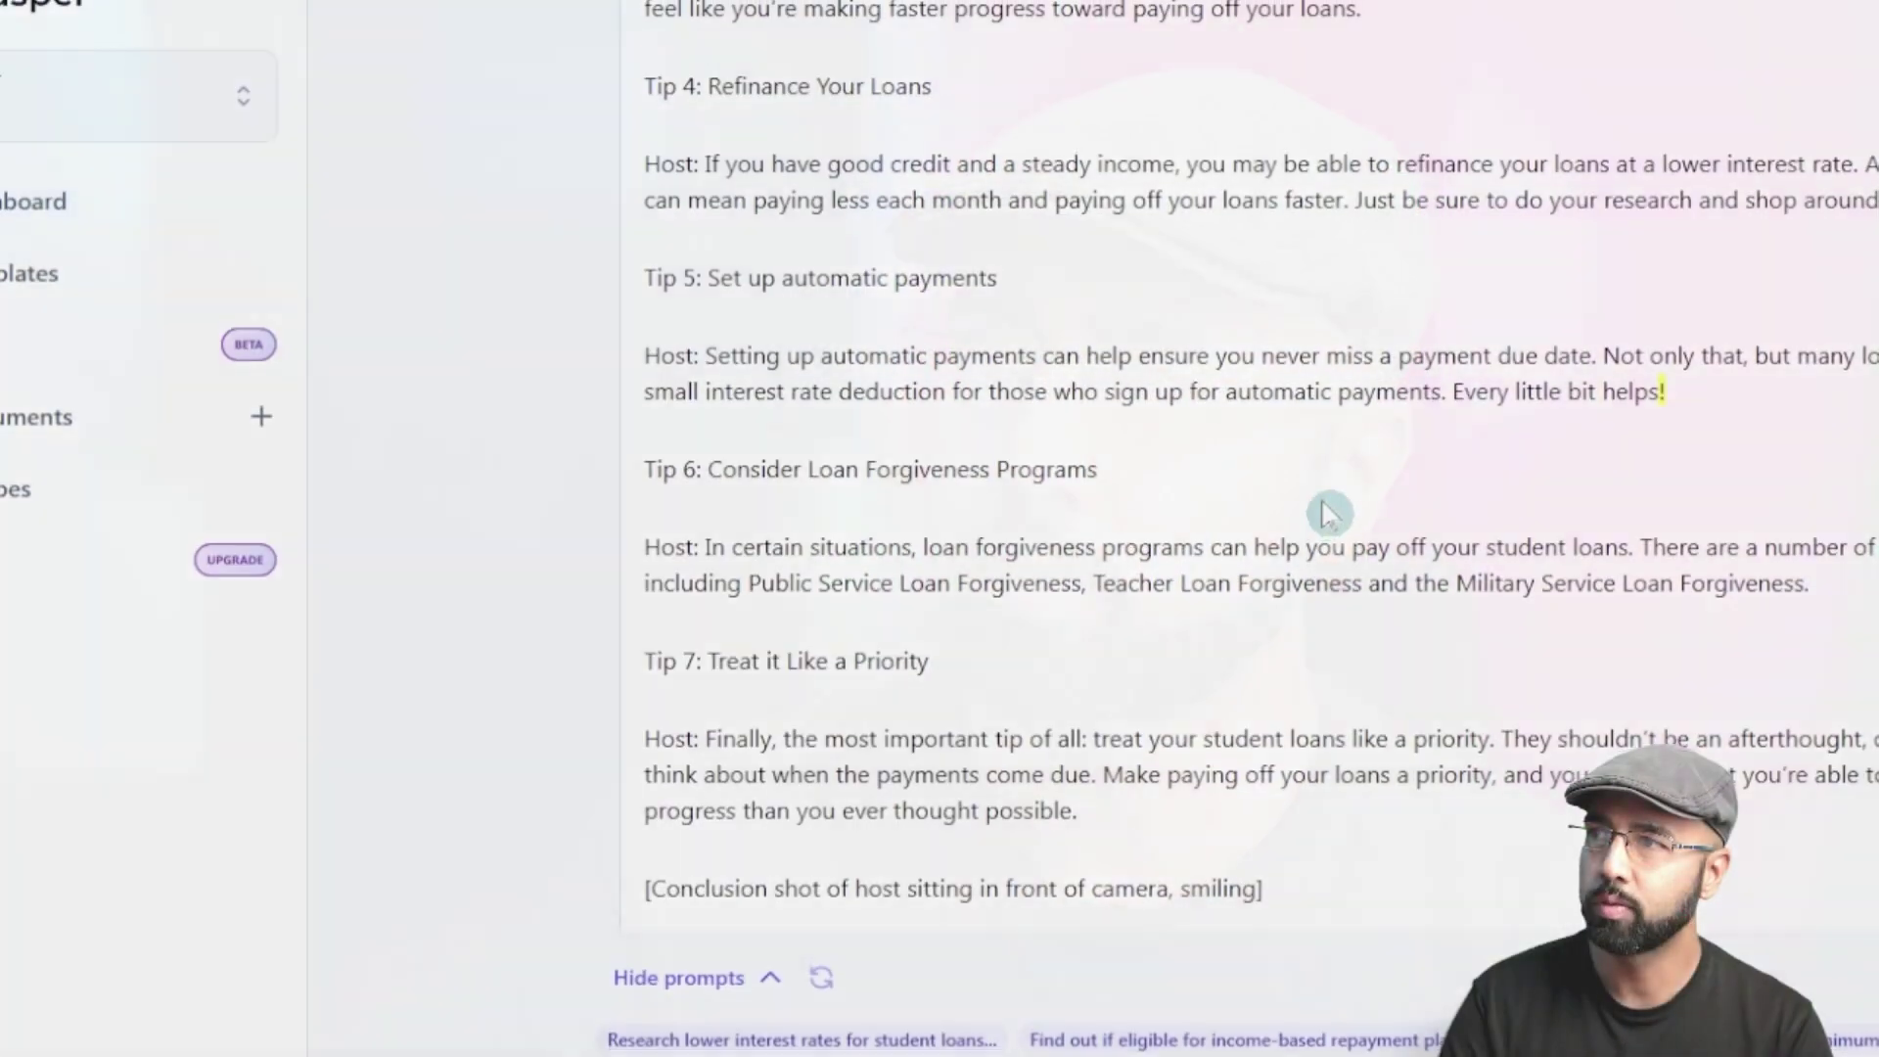
{"action": "scroll", "coordinate": [1116, 460], "scroll_direction": "up", "scroll_amount": 2}
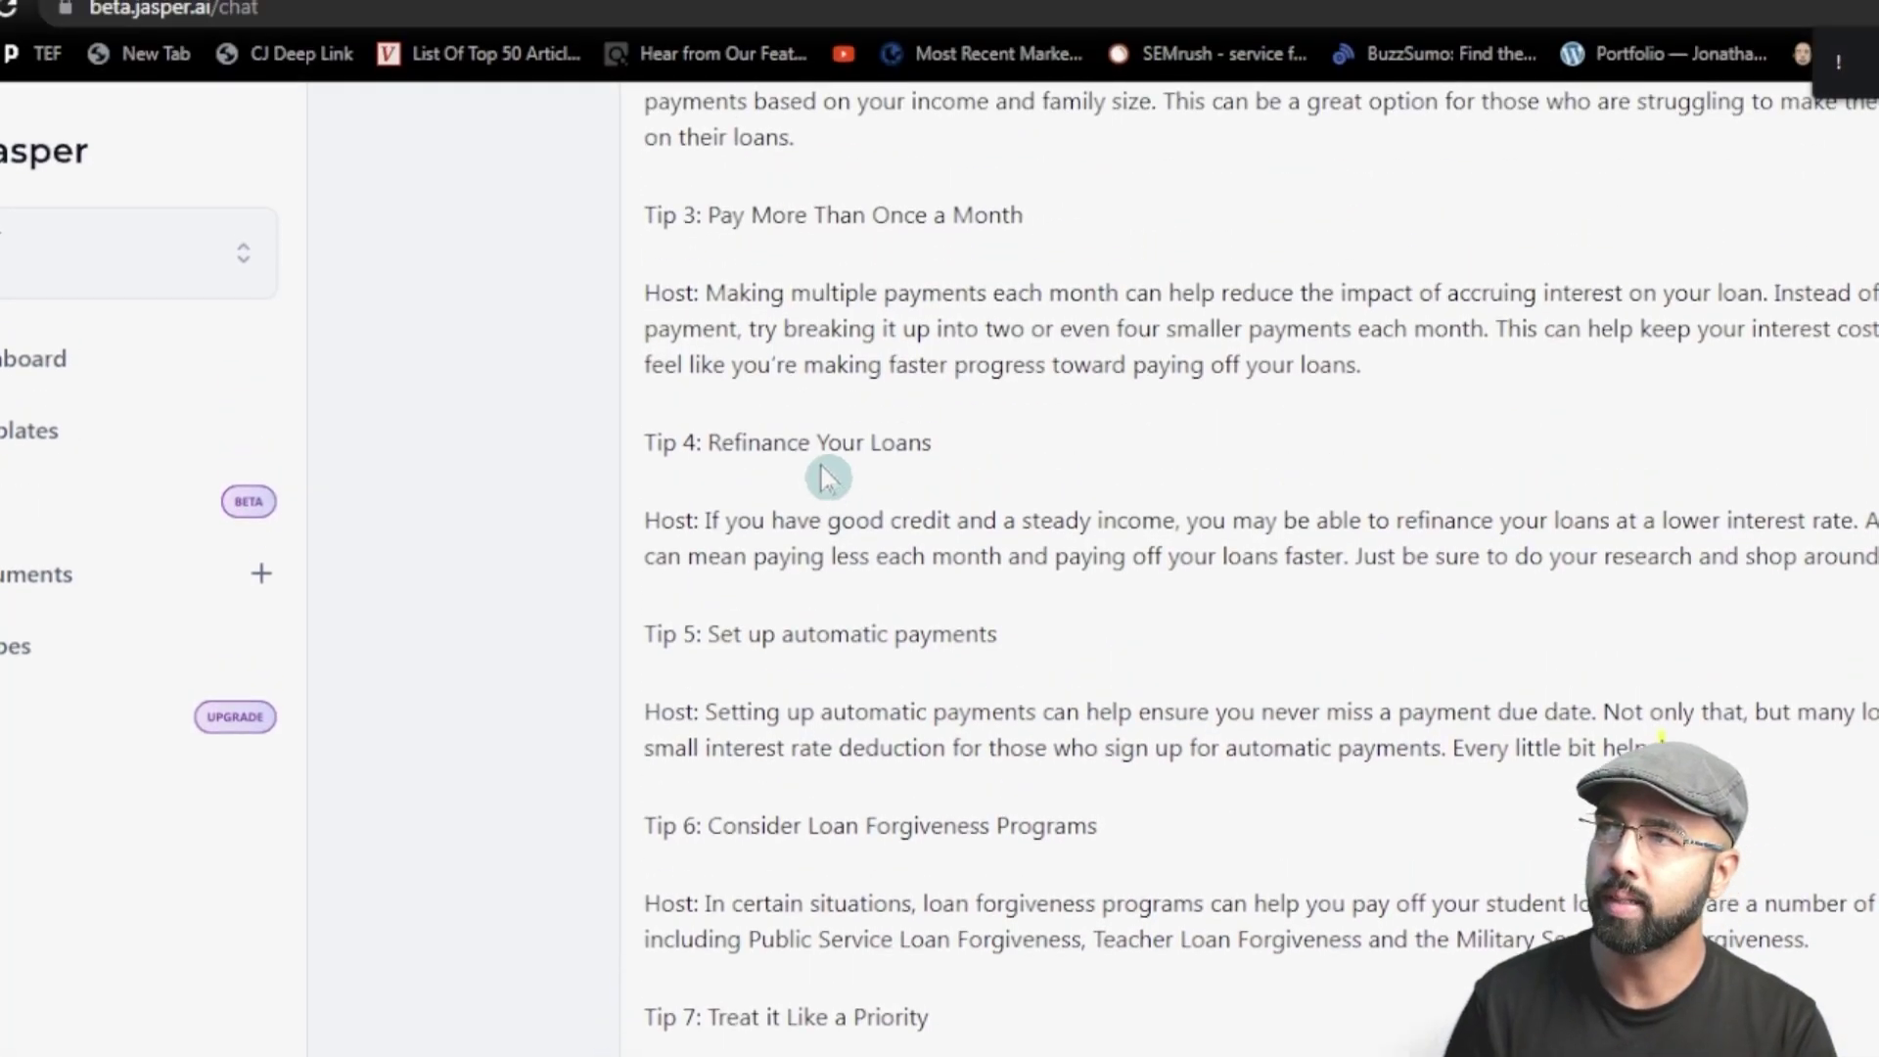
{"action": "scroll", "coordinate": [865, 619], "scroll_direction": "down", "scroll_amount": 2}
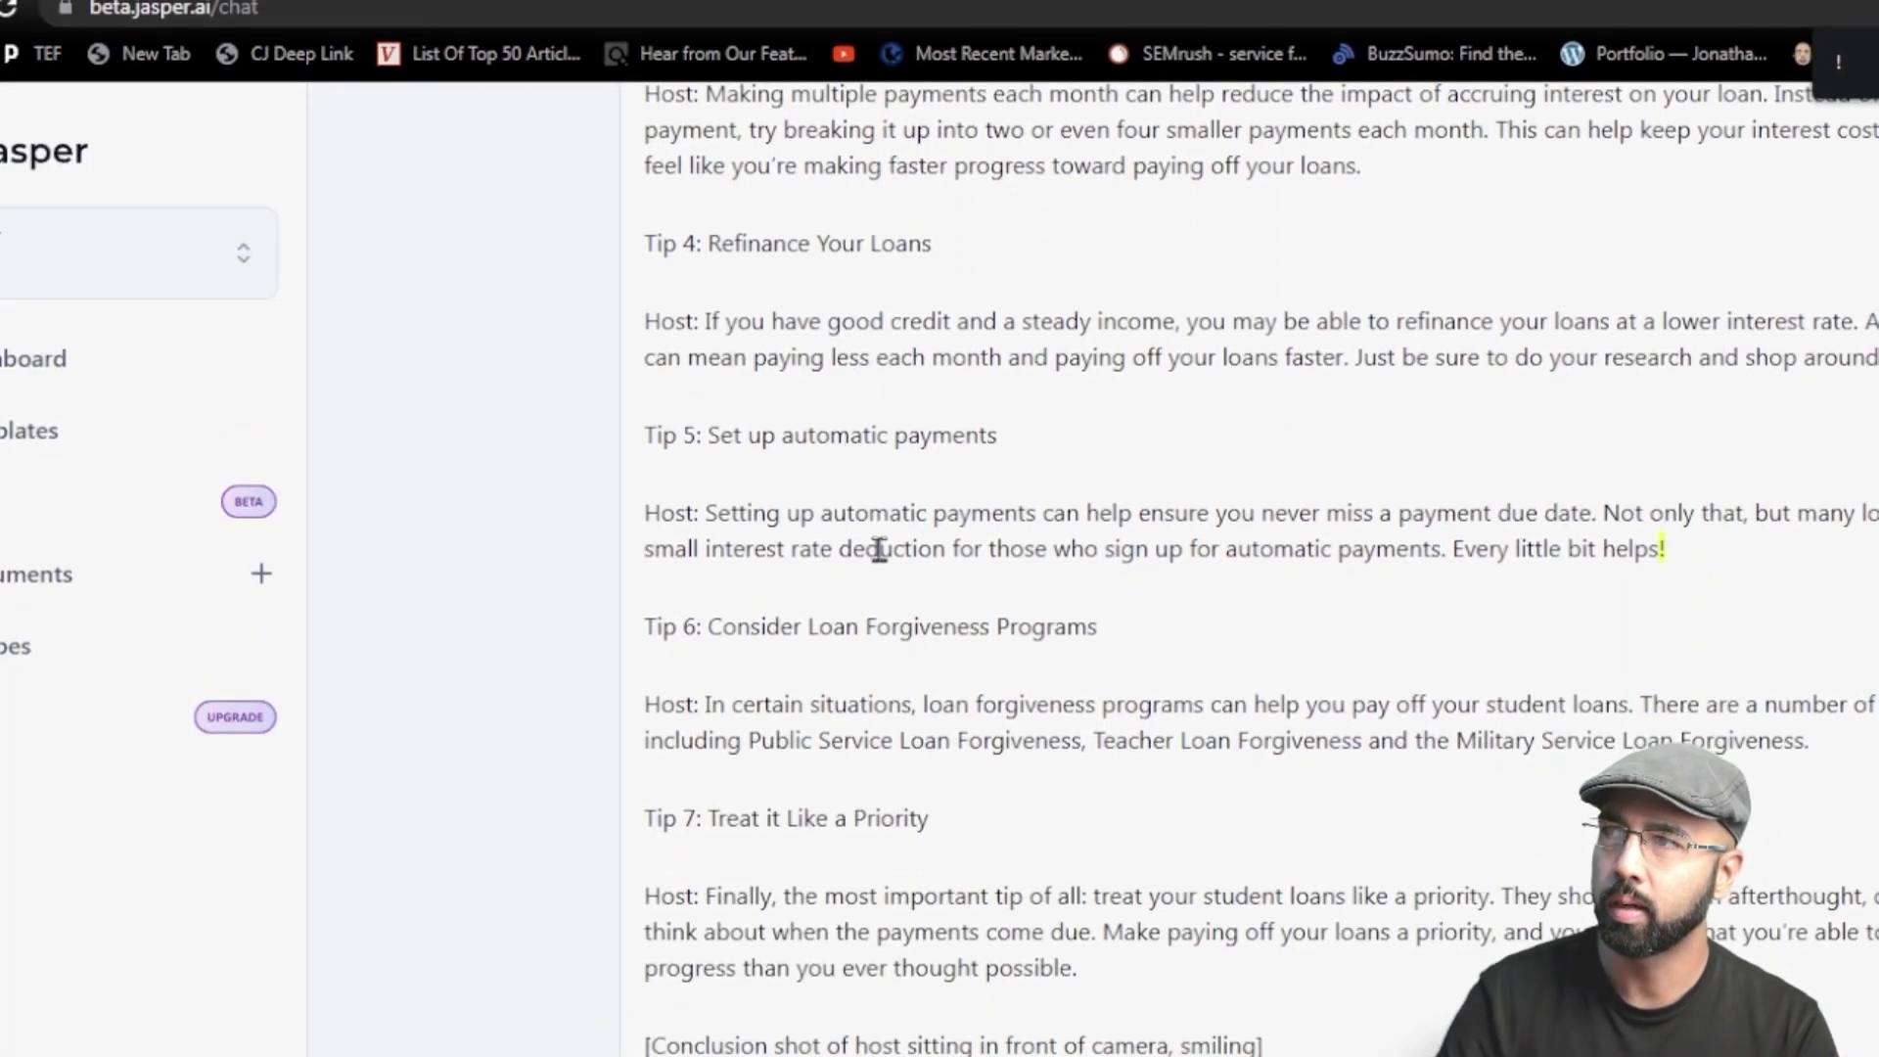
{"action": "scroll", "coordinate": [881, 563], "scroll_direction": "up", "scroll_amount": 1}
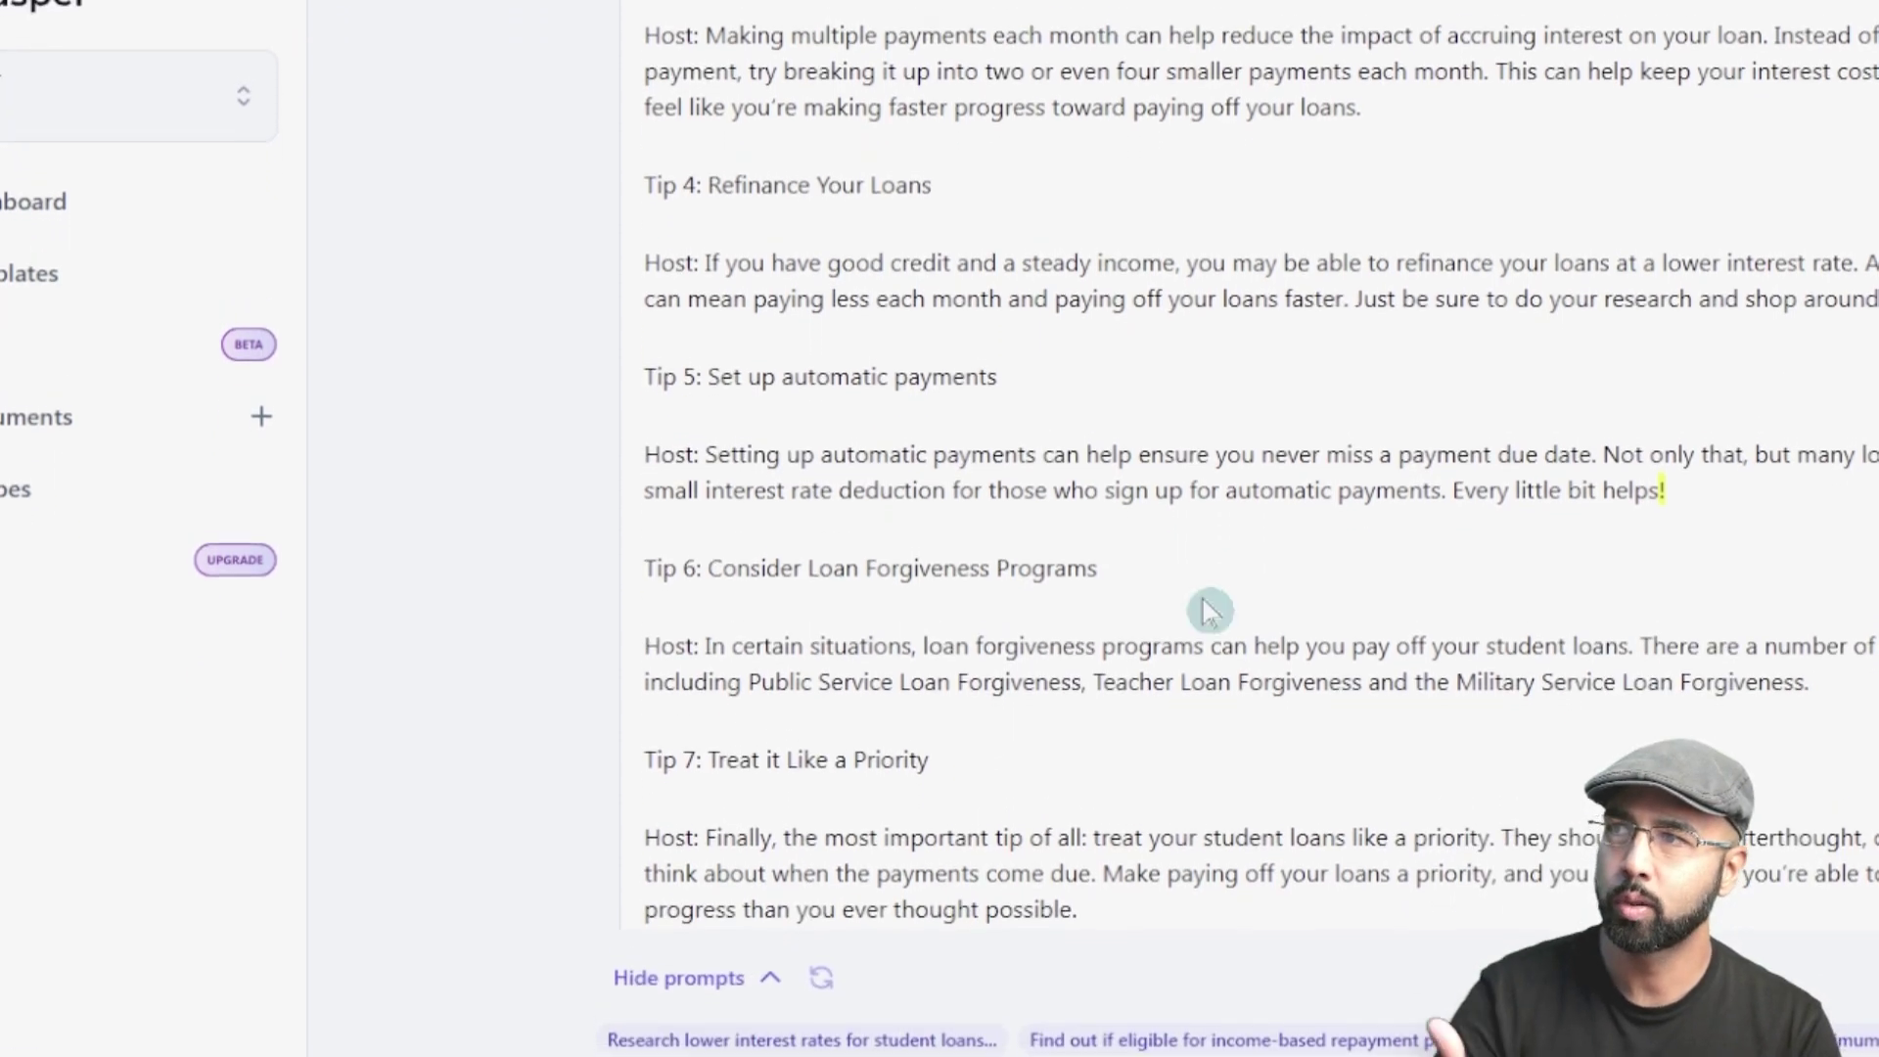
{"action": "scroll", "coordinate": [1174, 548], "scroll_direction": "up", "scroll_amount": 1}
{"action": "scroll", "coordinate": [1224, 441], "scroll_direction": "down", "scroll_amount": 2}
{"action": "scroll", "coordinate": [1273, 440], "scroll_direction": "up", "scroll_amount": 5}
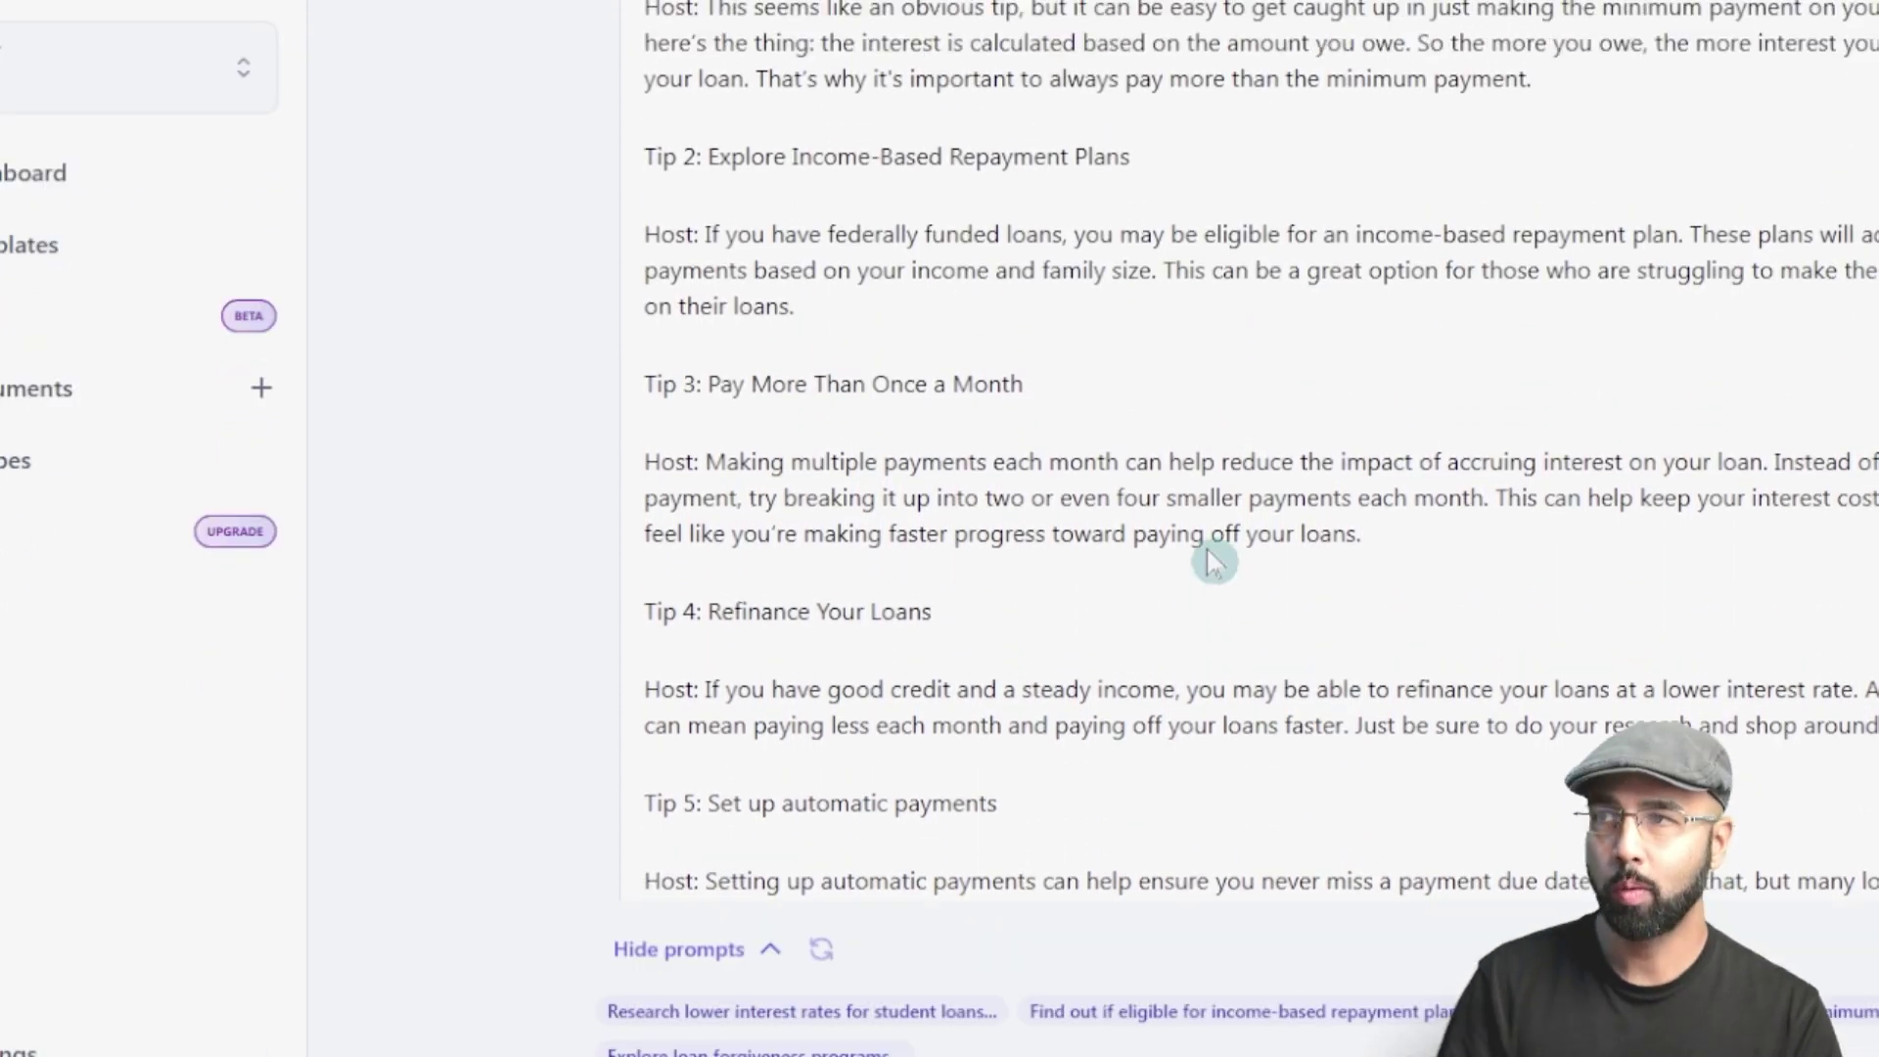
{"action": "scroll", "coordinate": [1214, 563], "scroll_direction": "up", "scroll_amount": 9}
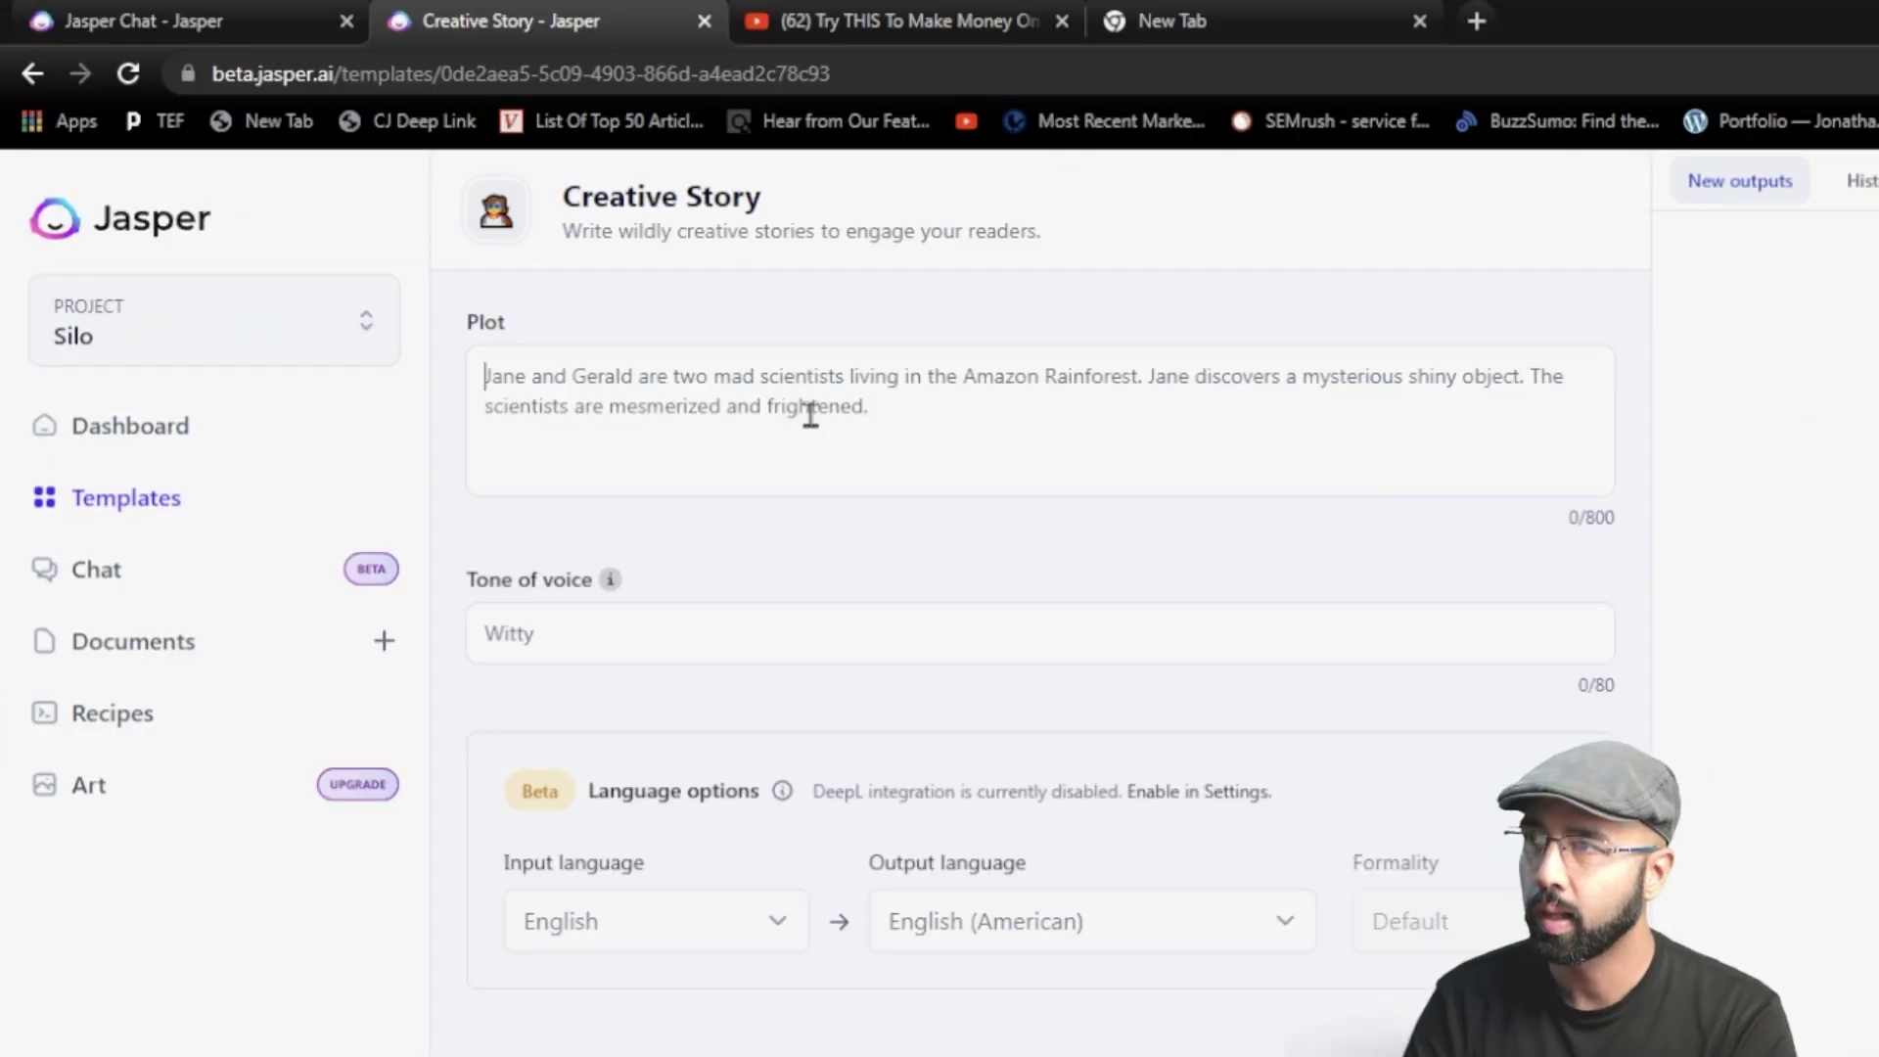
- Write a Plot about Jon, an IT student carrying $100,000 in student loans
{"action": "type", "text": "Jon started an exciting IT degree program. However, life took a turn when"}
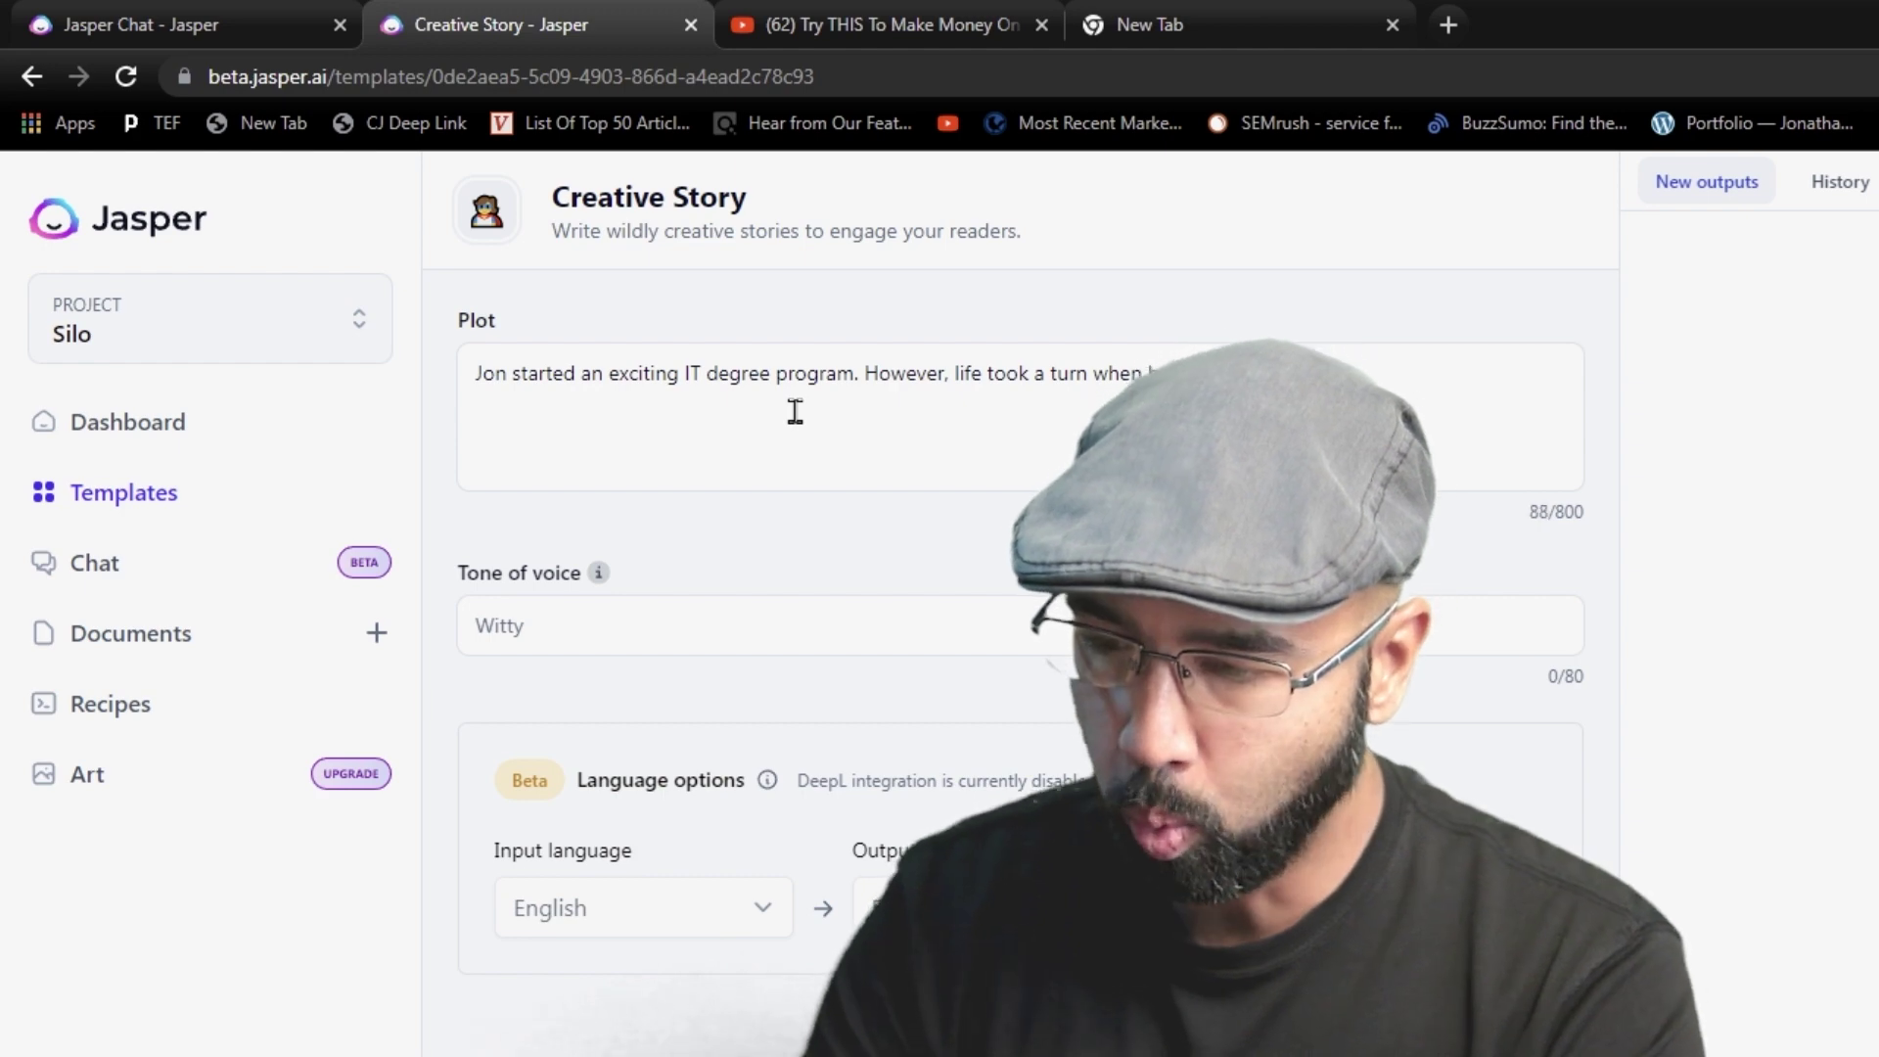
{"action": "type", "text": "ill"}
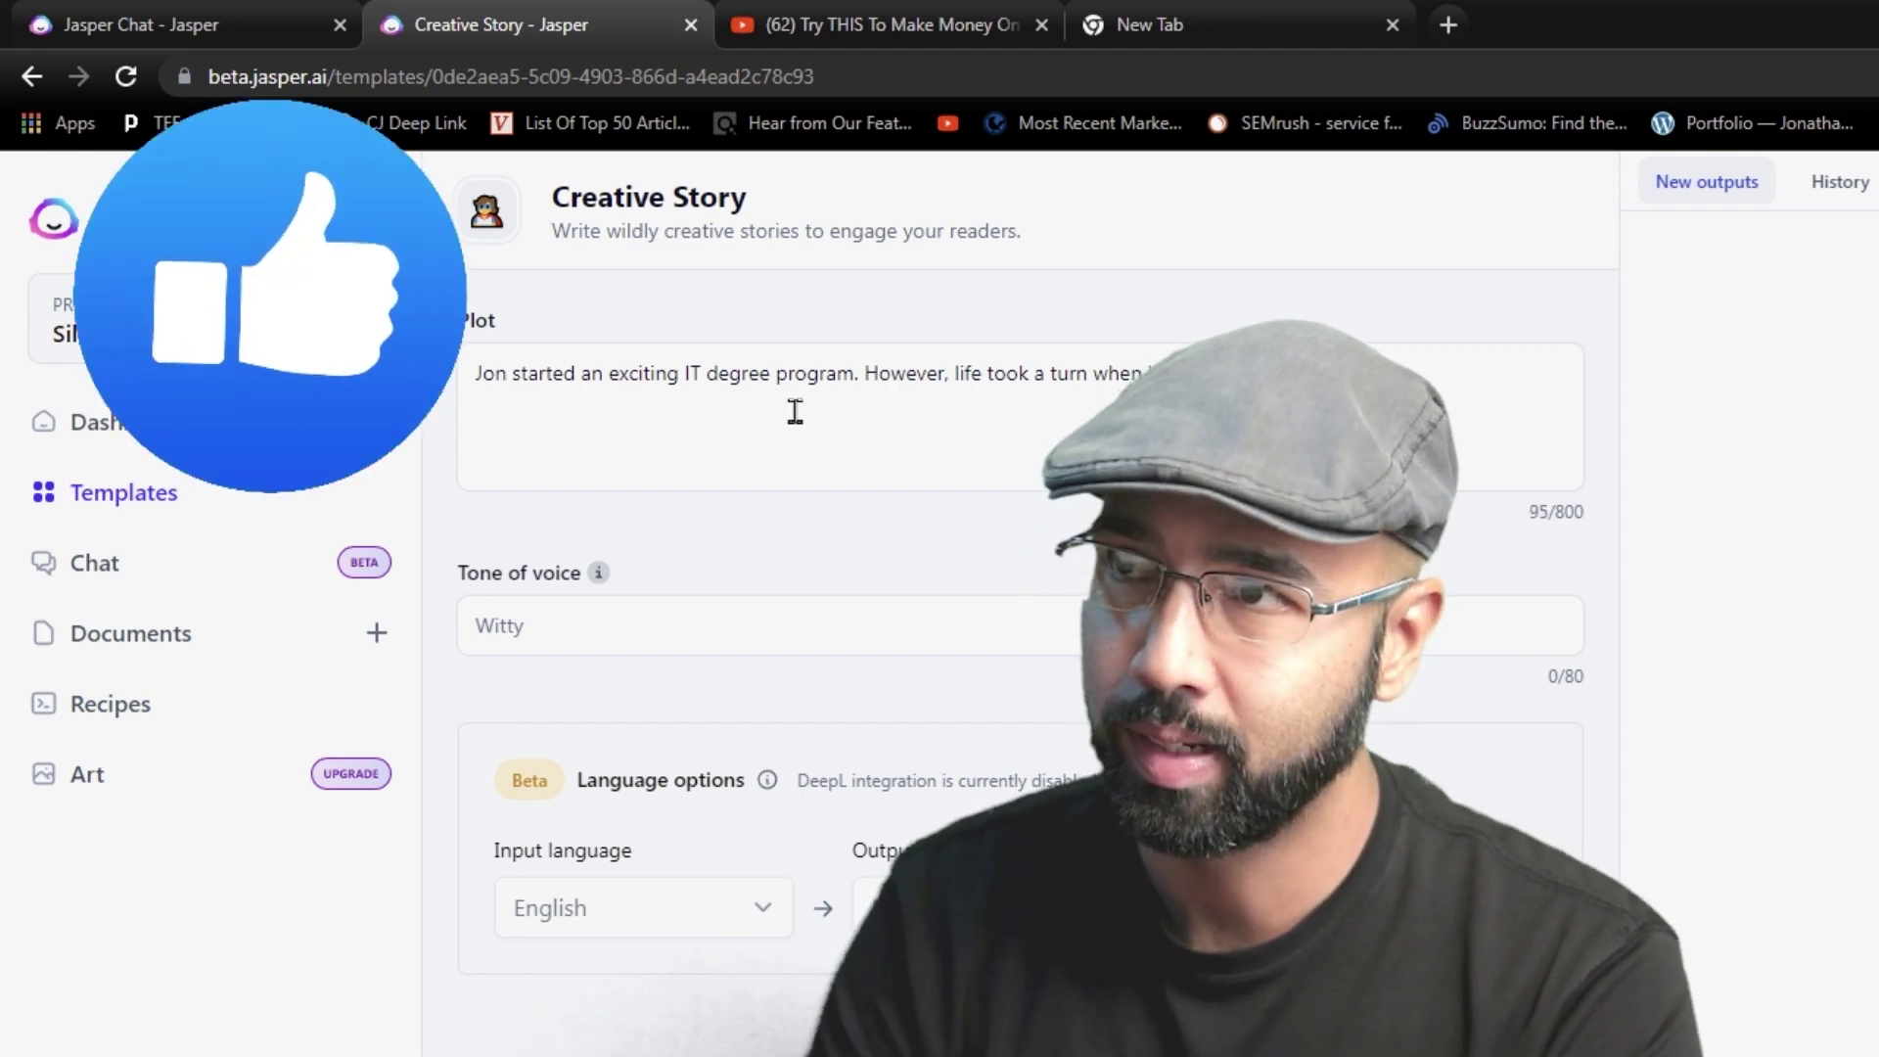
{"action": "type", "text": "in student loans."}
{"action": "key", "text": "Return"}
{"action": "type", "text": "He went in sea"}
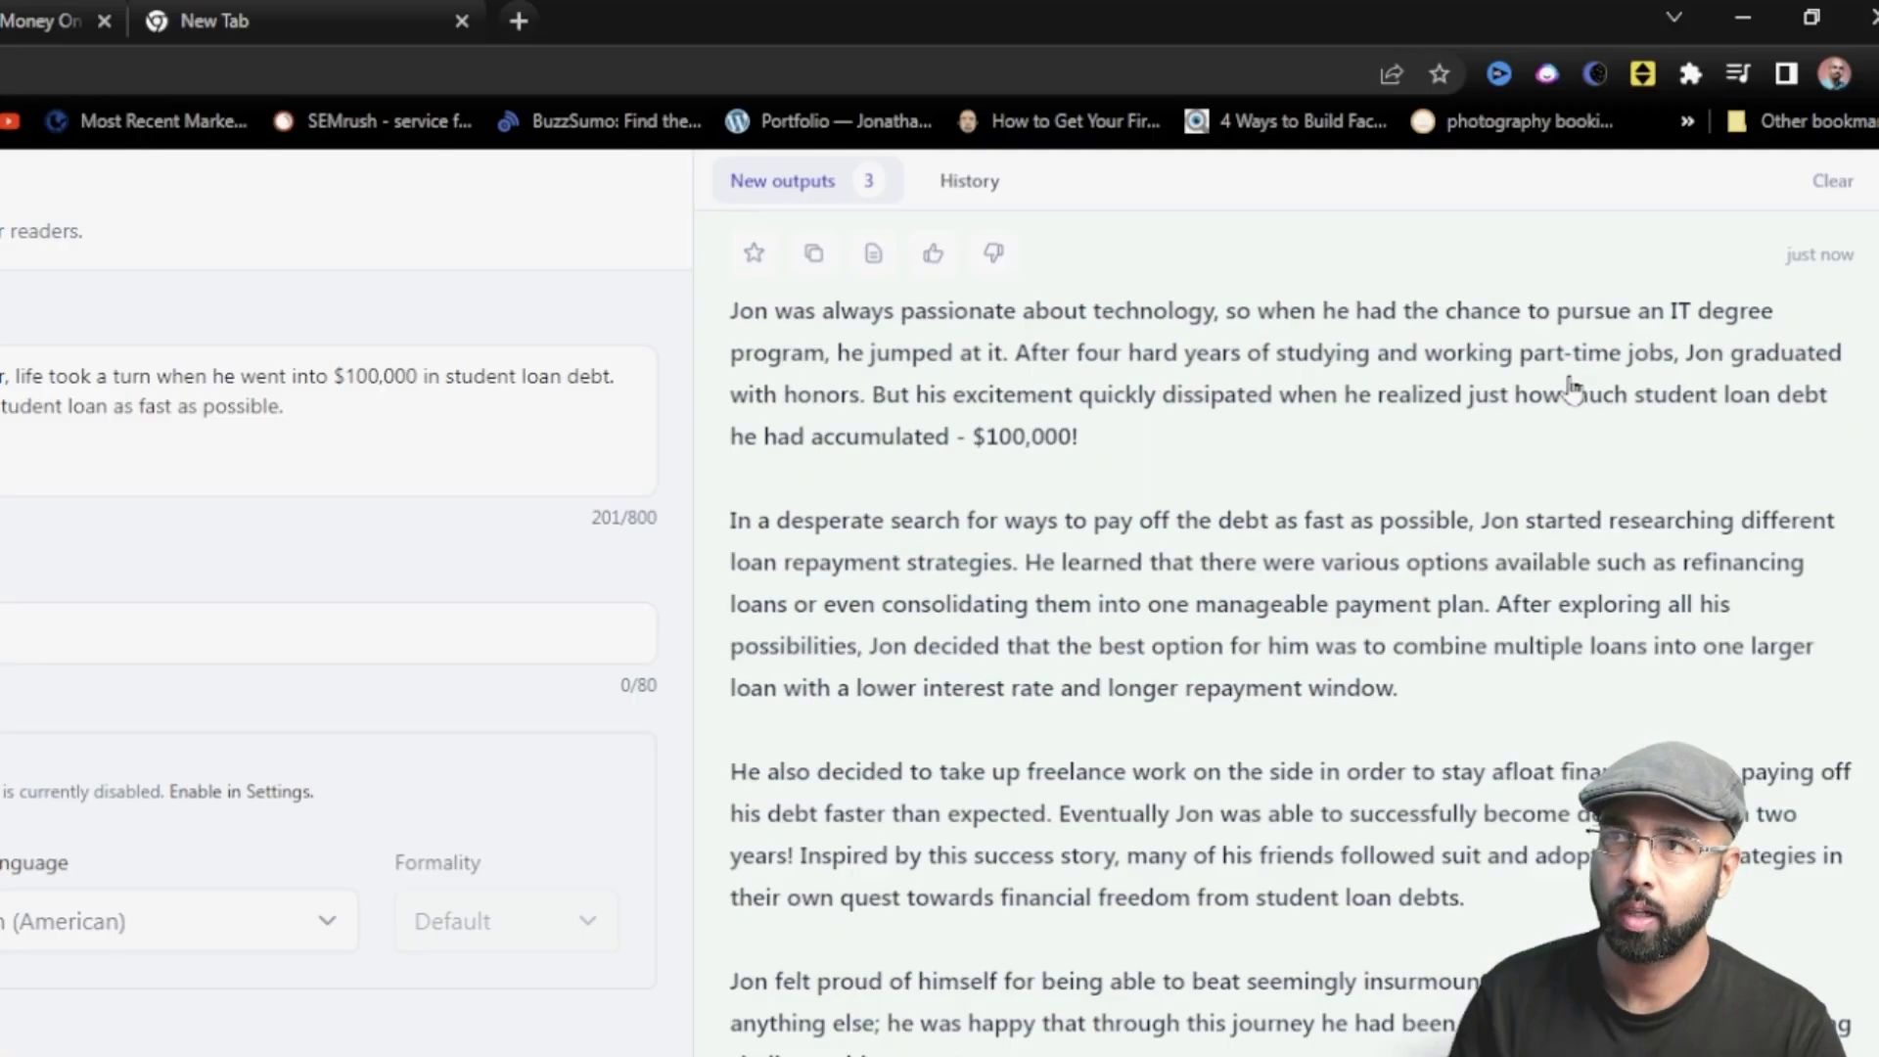
{"action": "left_click", "coordinate": [1638, 476]}
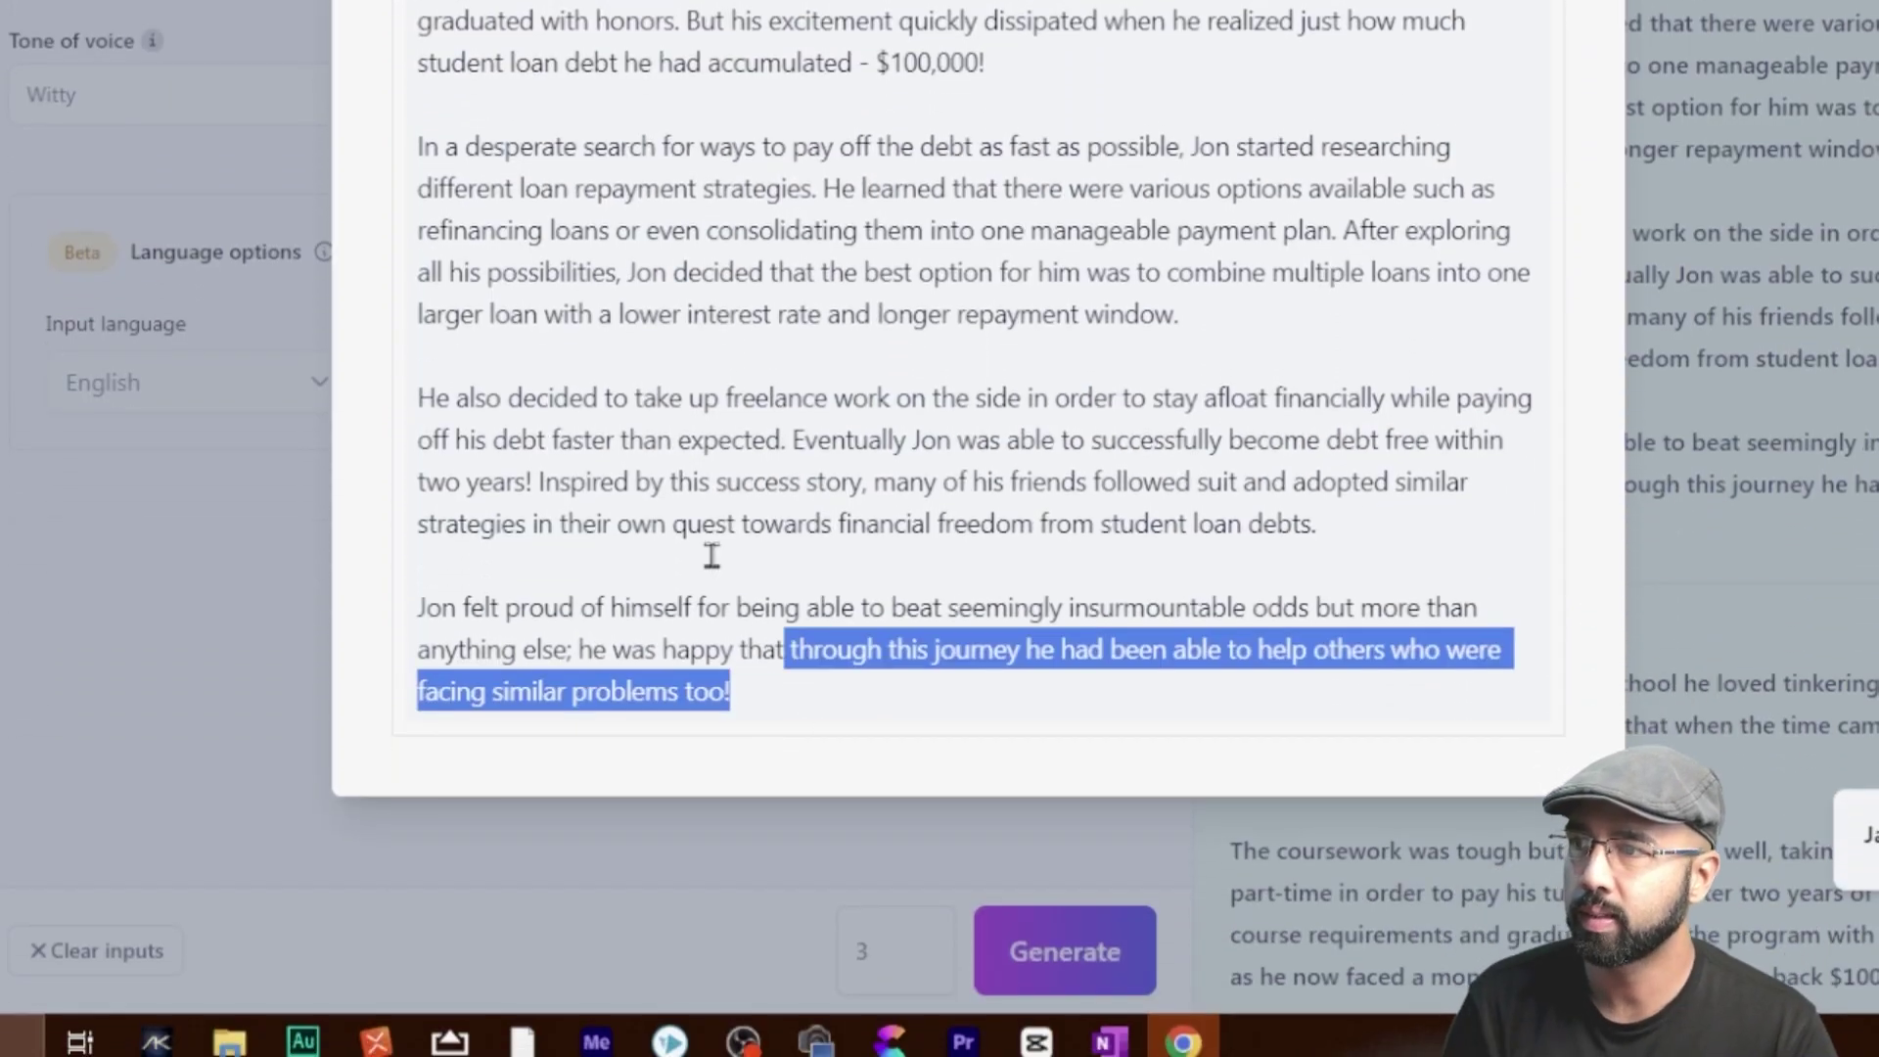
{"action": "left_click_drag", "start_coordinate": [711, 555], "coordinate": [419, 0]}
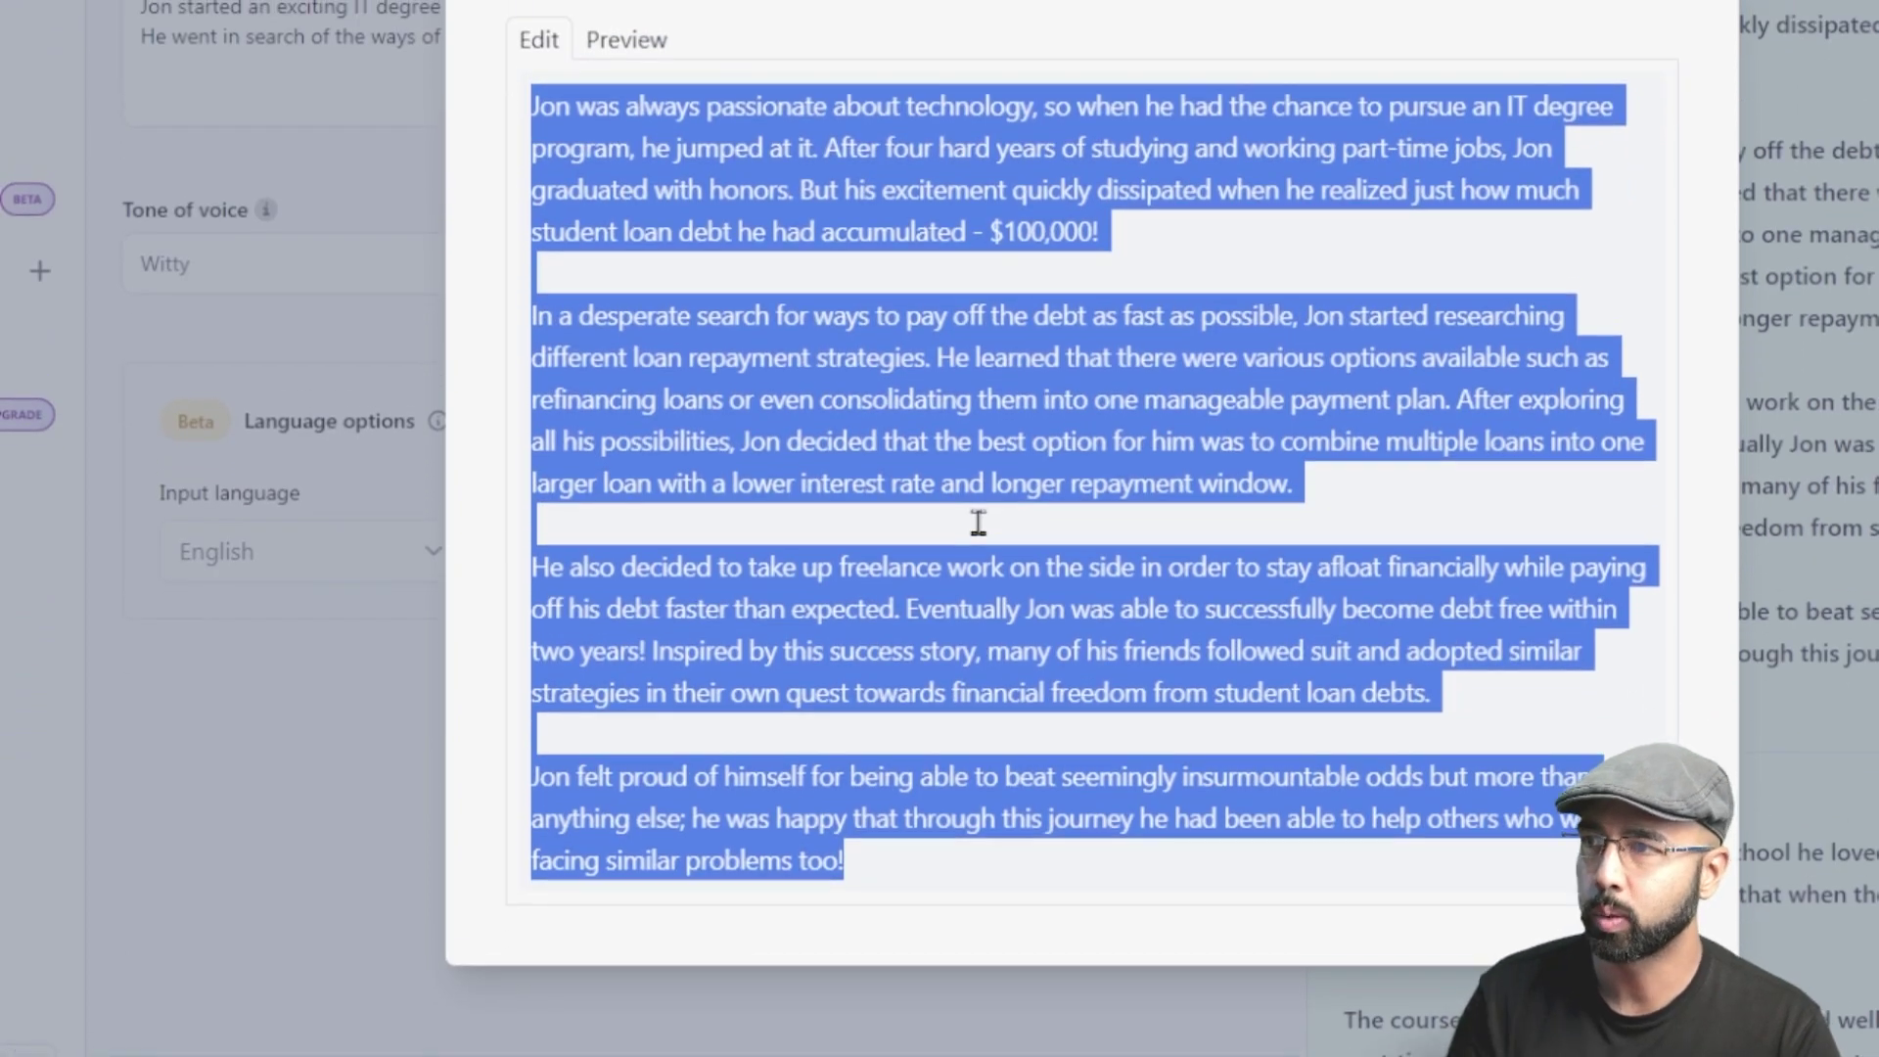
{"action": "left_click", "coordinate": [978, 543]}
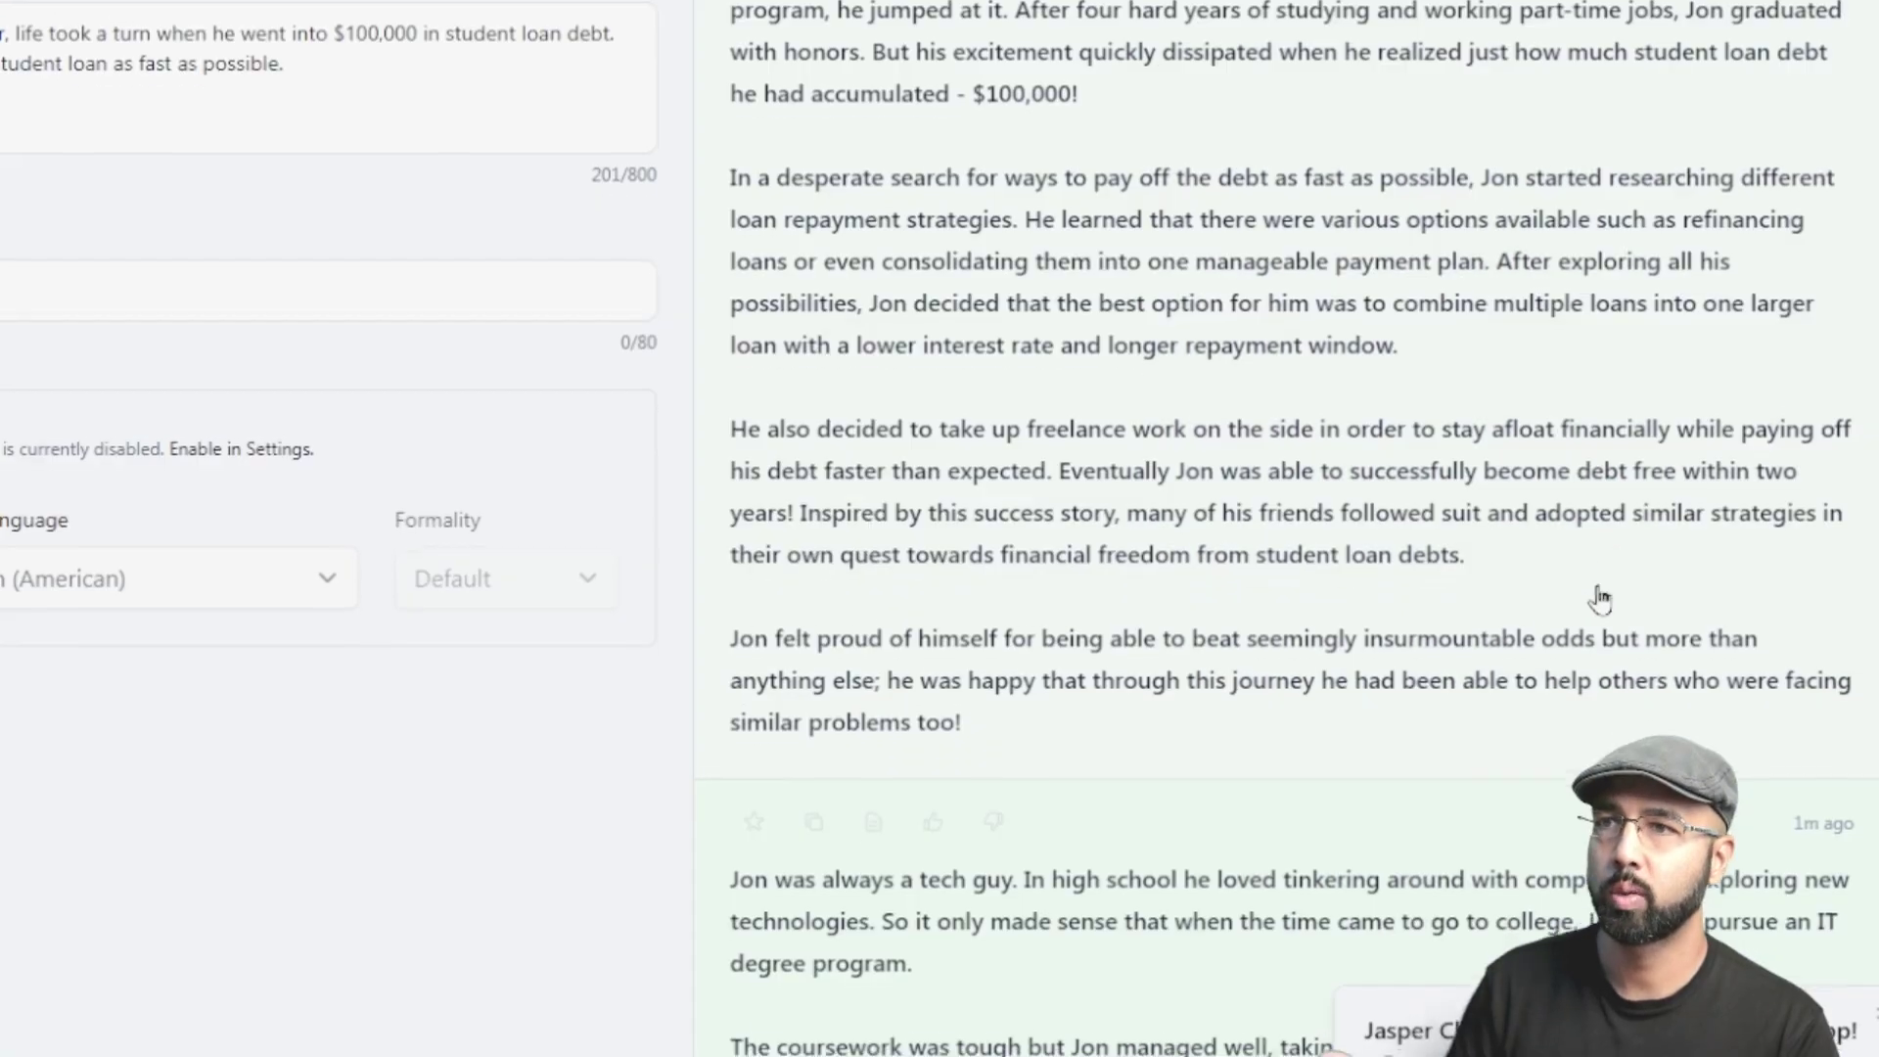
{"action": "scroll", "coordinate": [1594, 600], "scroll_direction": "down", "scroll_amount": 3}
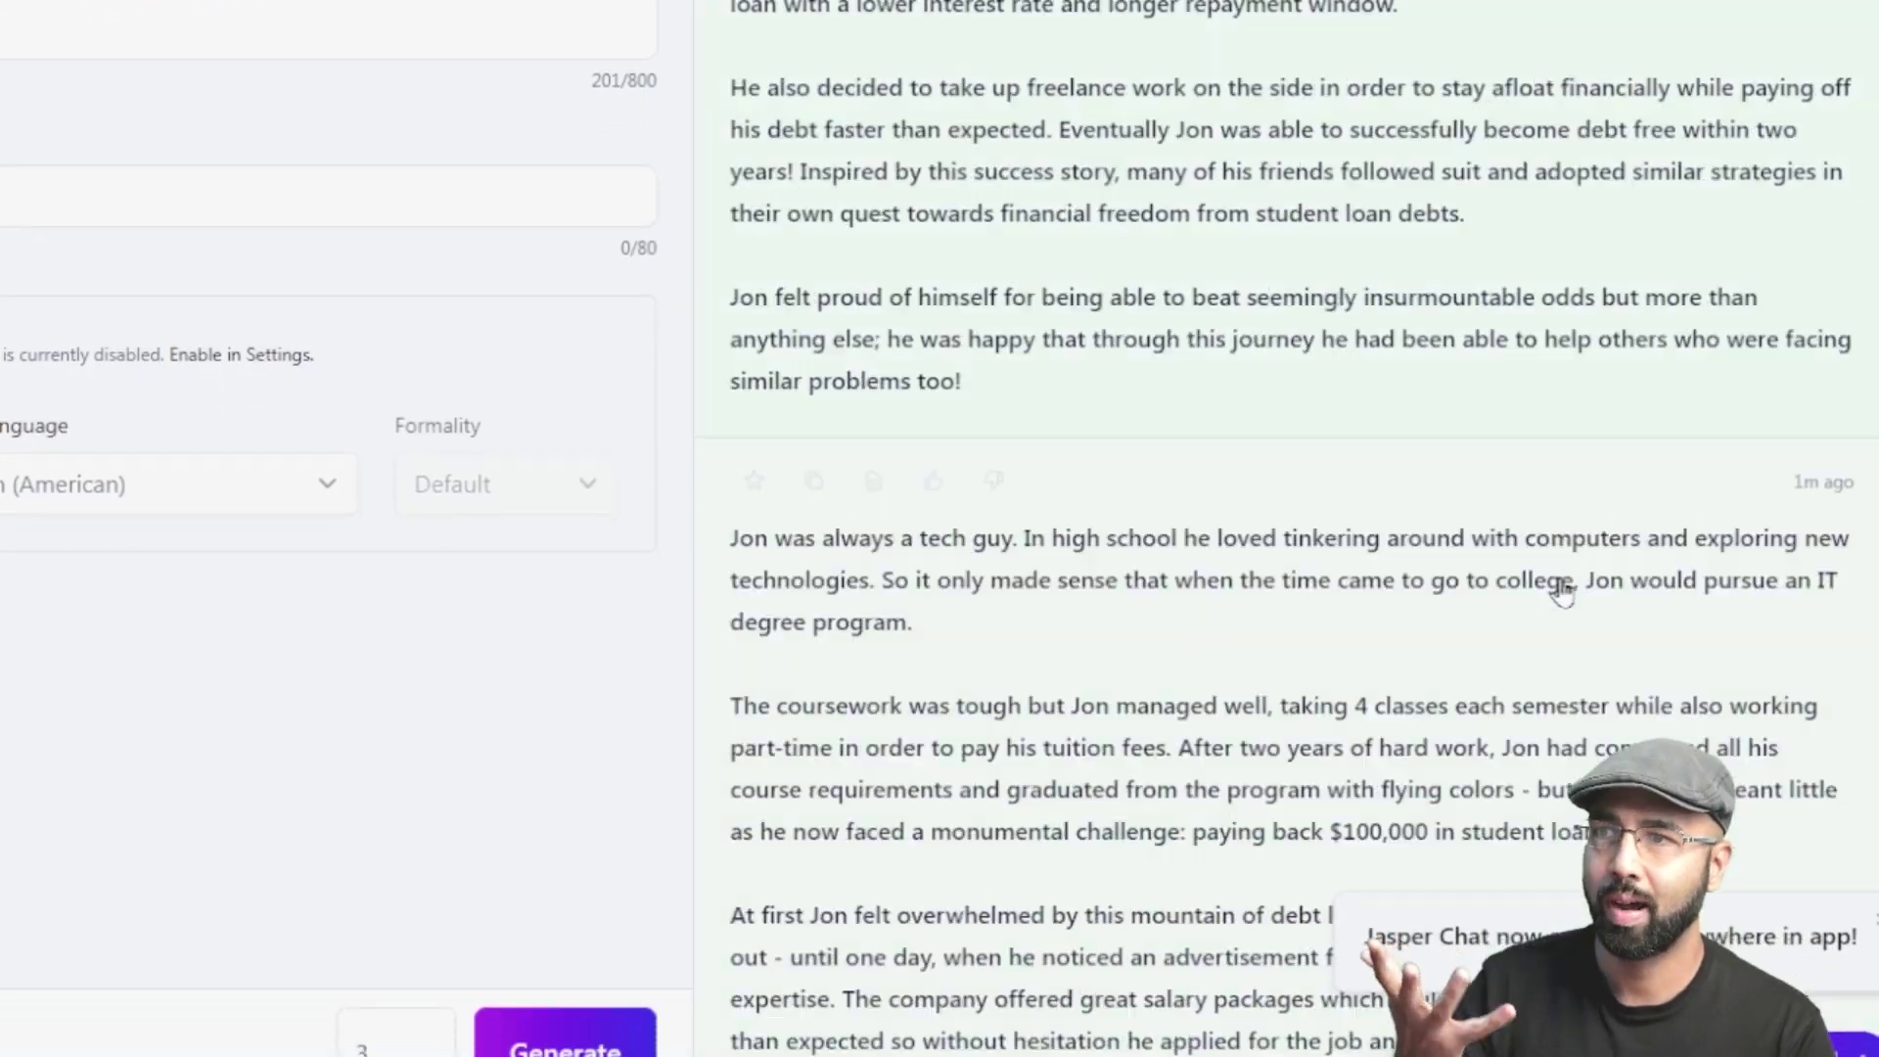
{"action": "left_click", "coordinate": [1471, 596]}
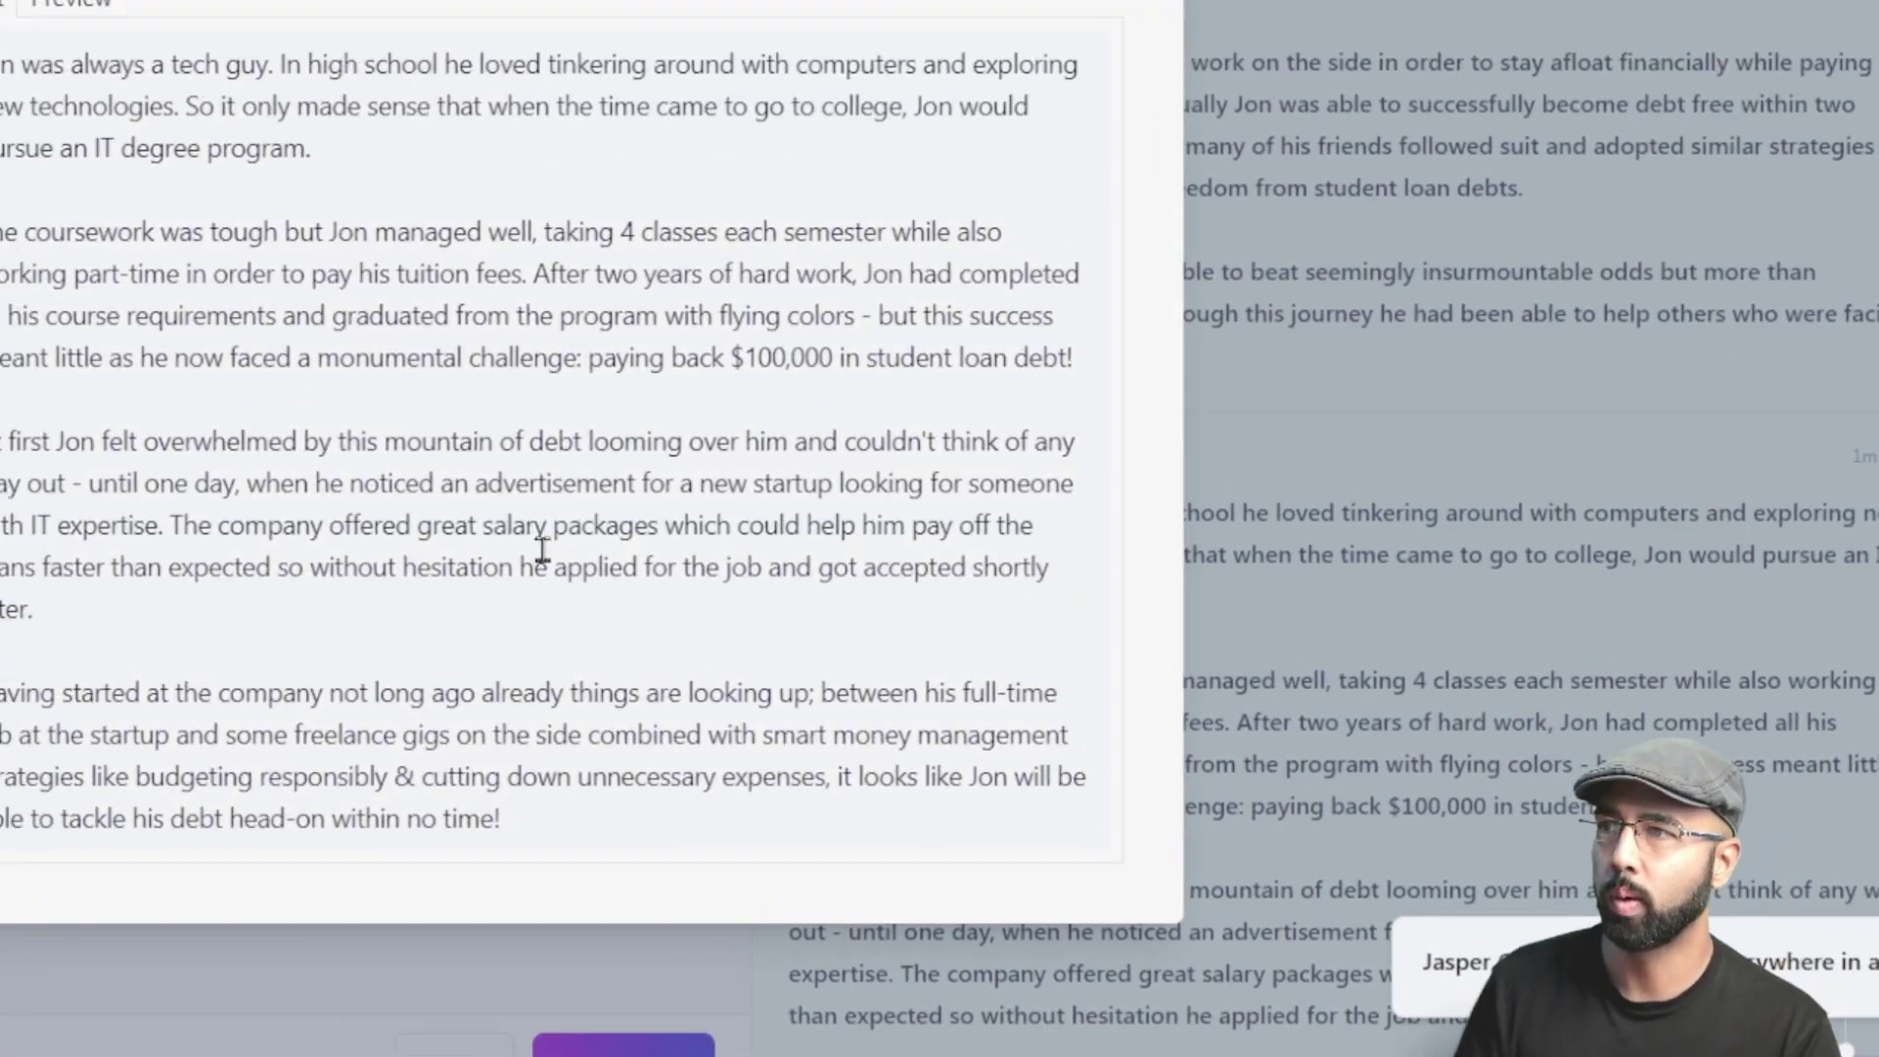
{"action": "left_click", "coordinate": [1493, 675]}
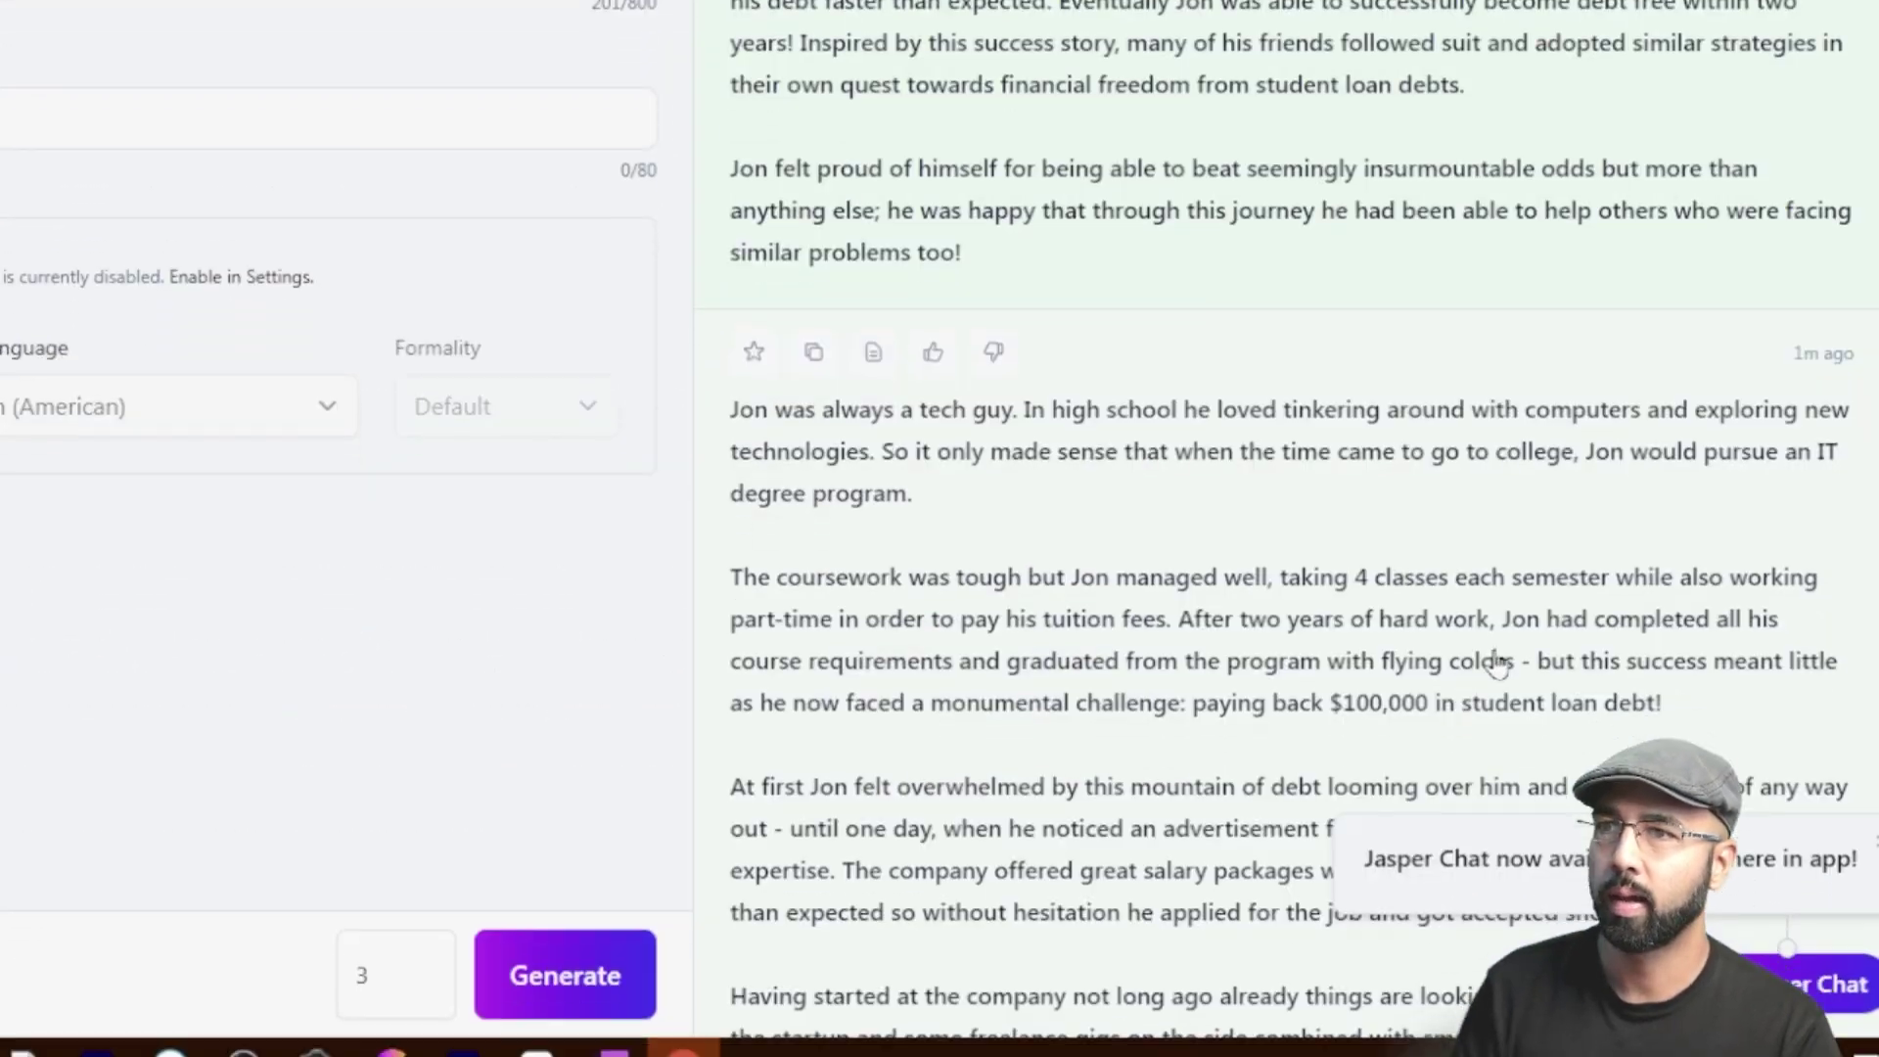